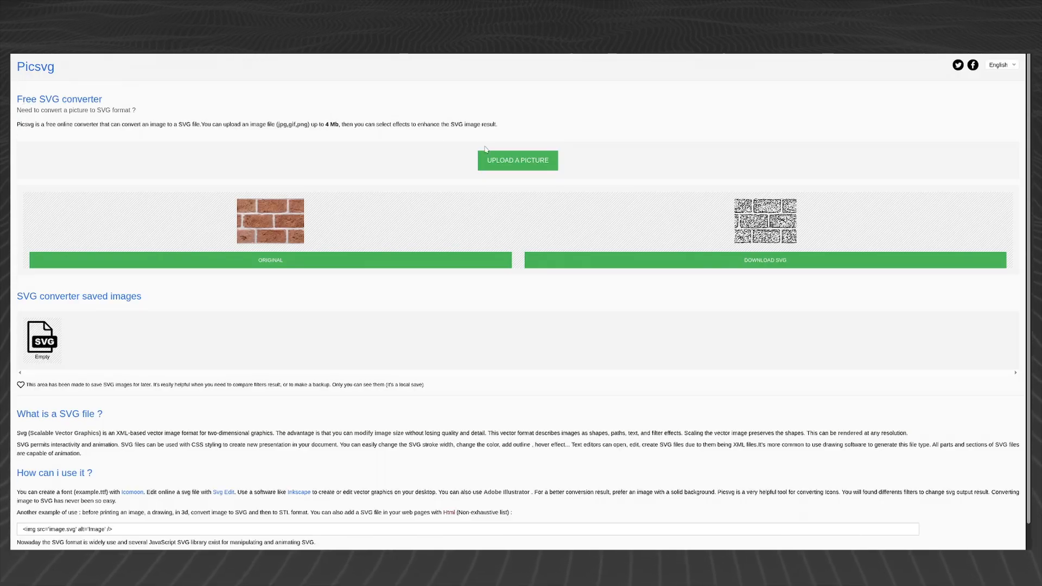
Convert the black blob picture to SVG using the Internal 1 filter and download the result
click(505, 162)
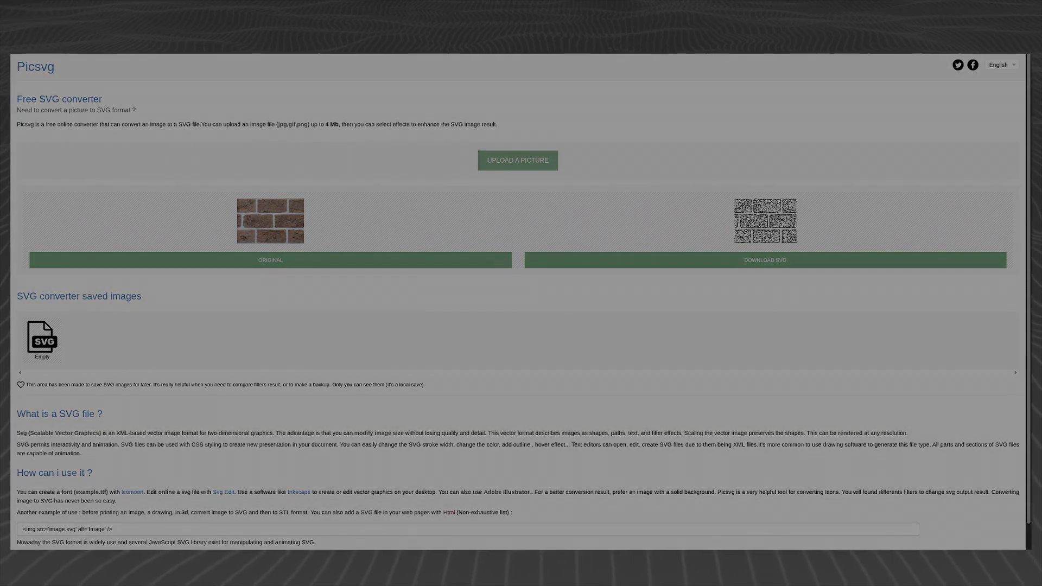
key(Return)
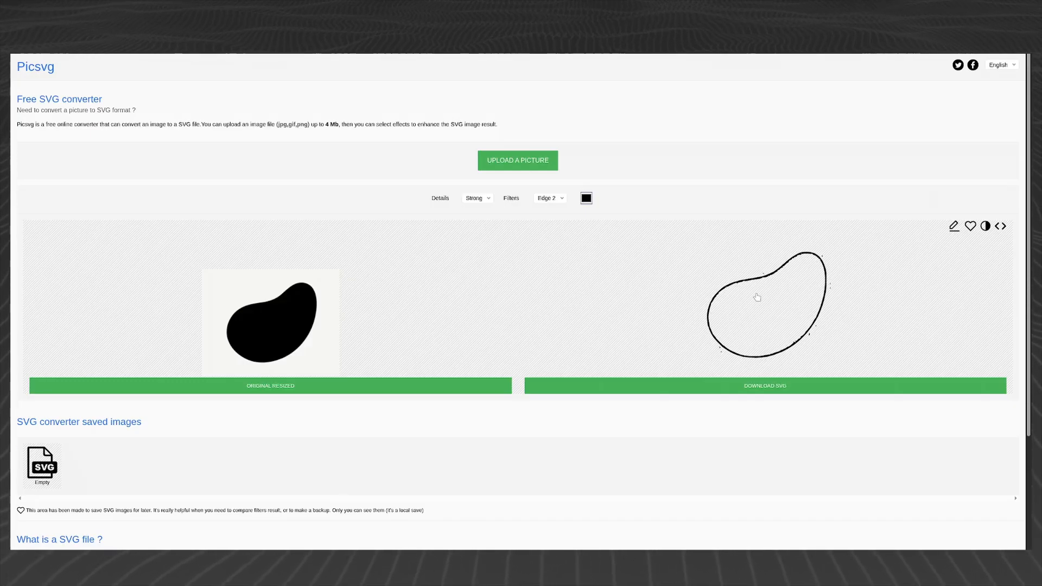
click(557, 200)
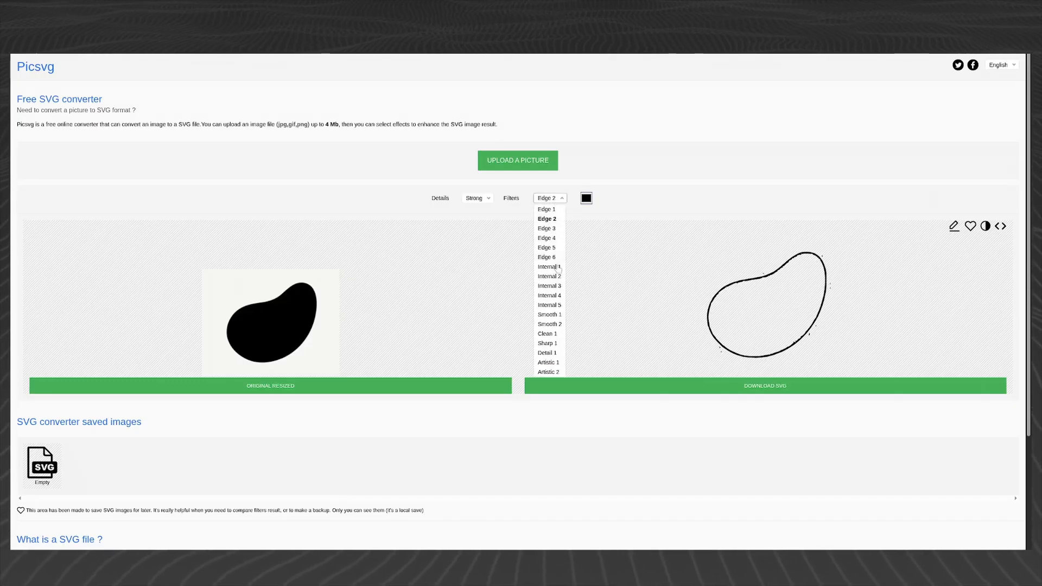
click(549, 267)
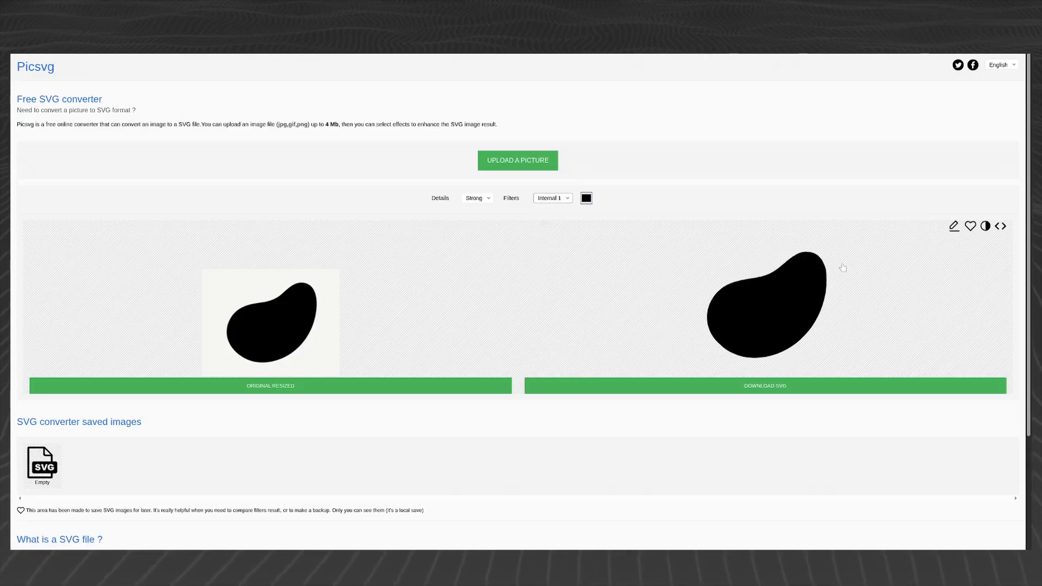
click(793, 390)
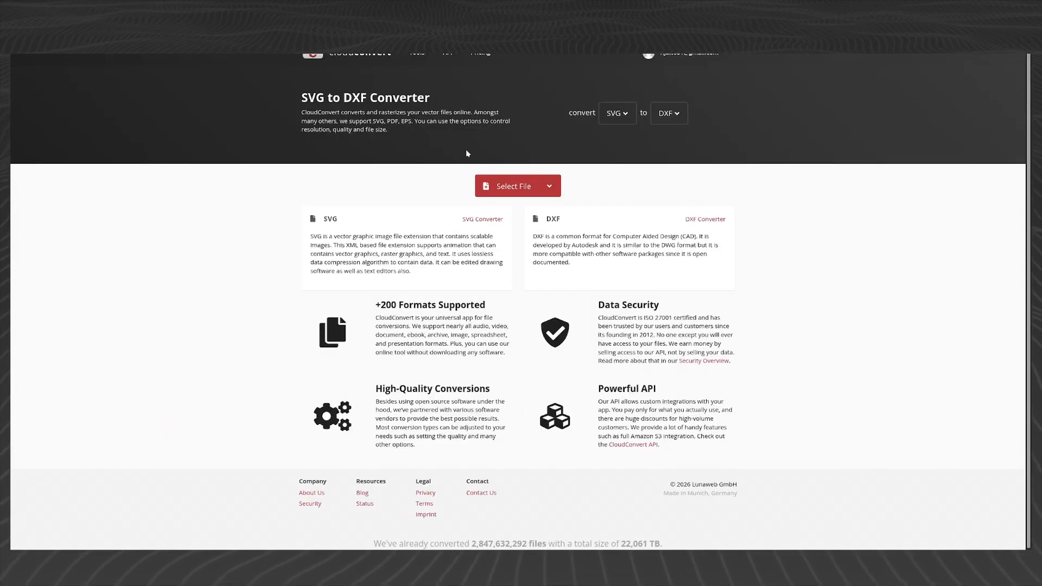
In CloudConvert, convert the downloaded SVG file to DXF and download the converted file
click(521, 186)
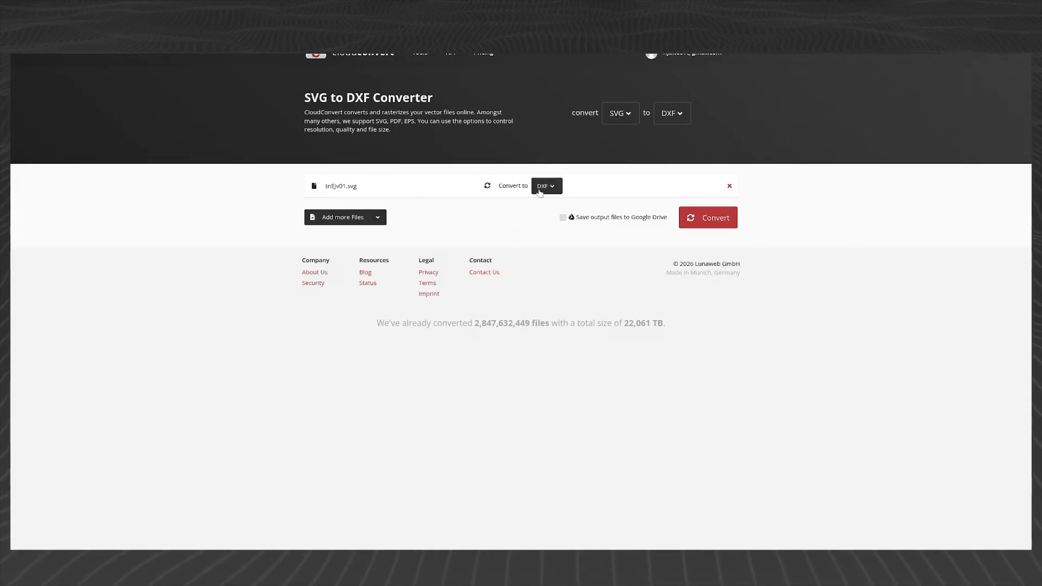
click(709, 218)
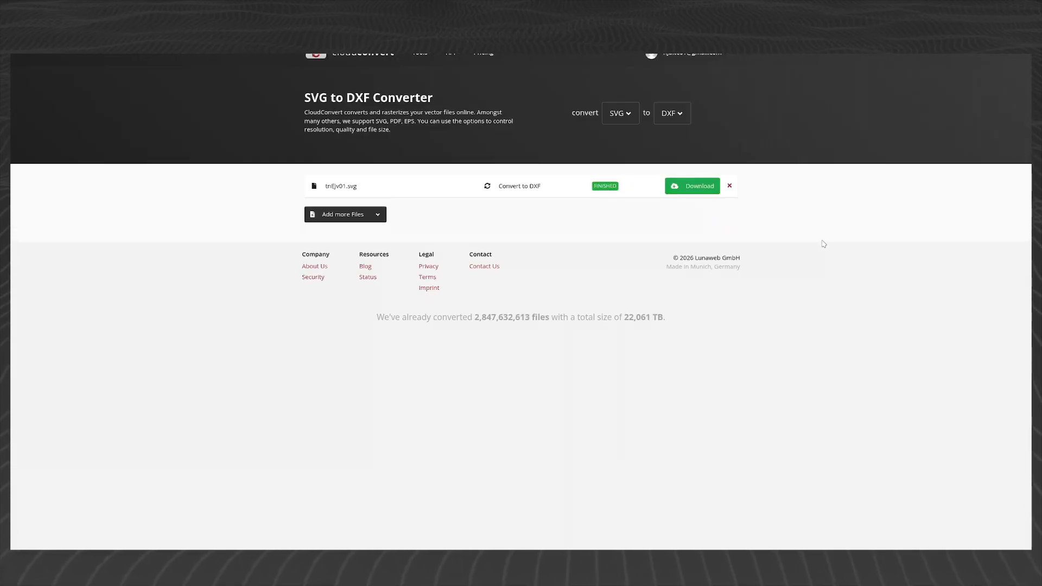
click(702, 187)
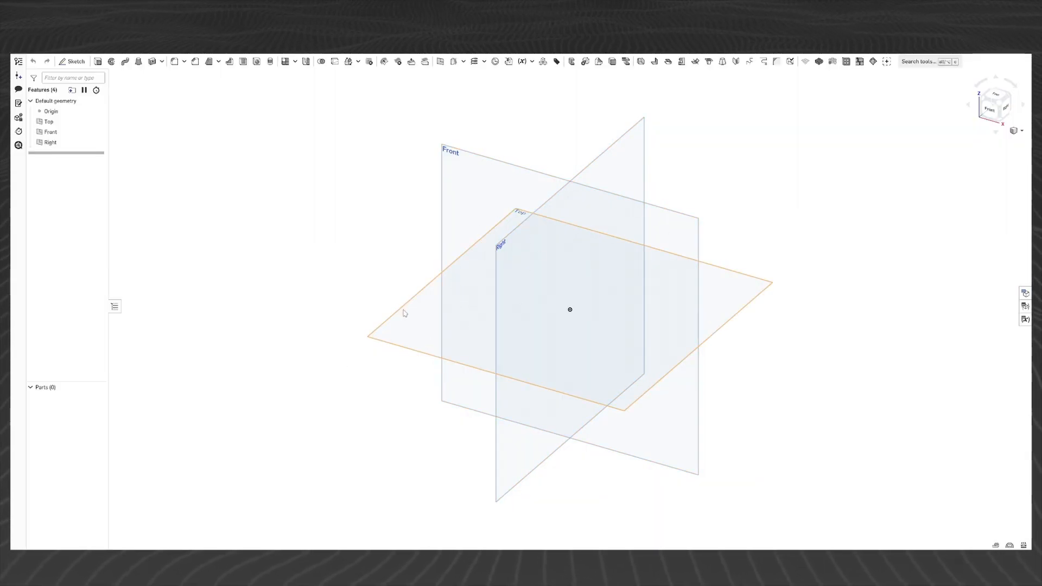
In Onshape, start a sketch on the Top plane and insert the converted DXF file with millimeter units
click(983, 101)
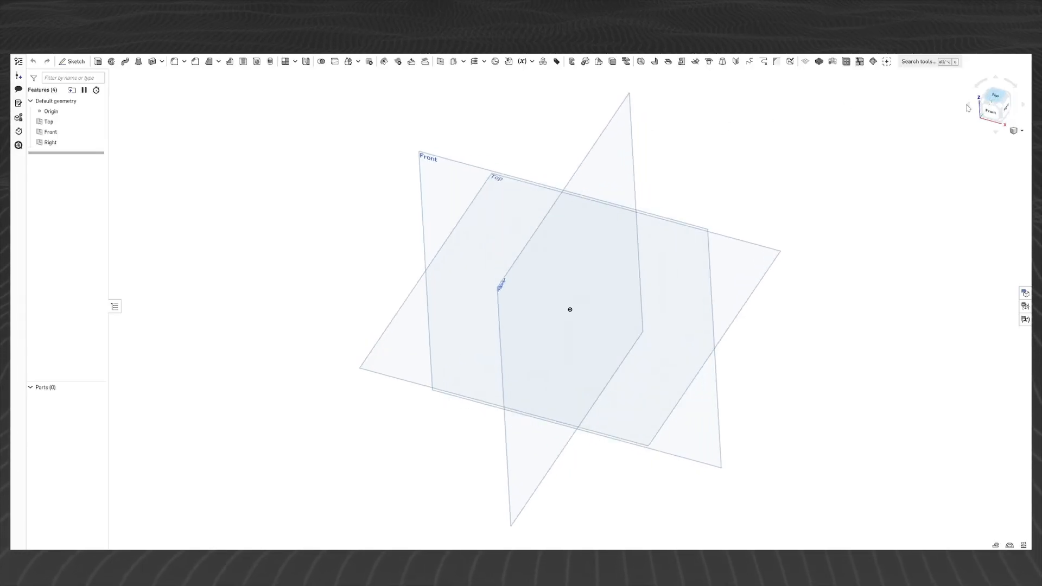
click(75, 65)
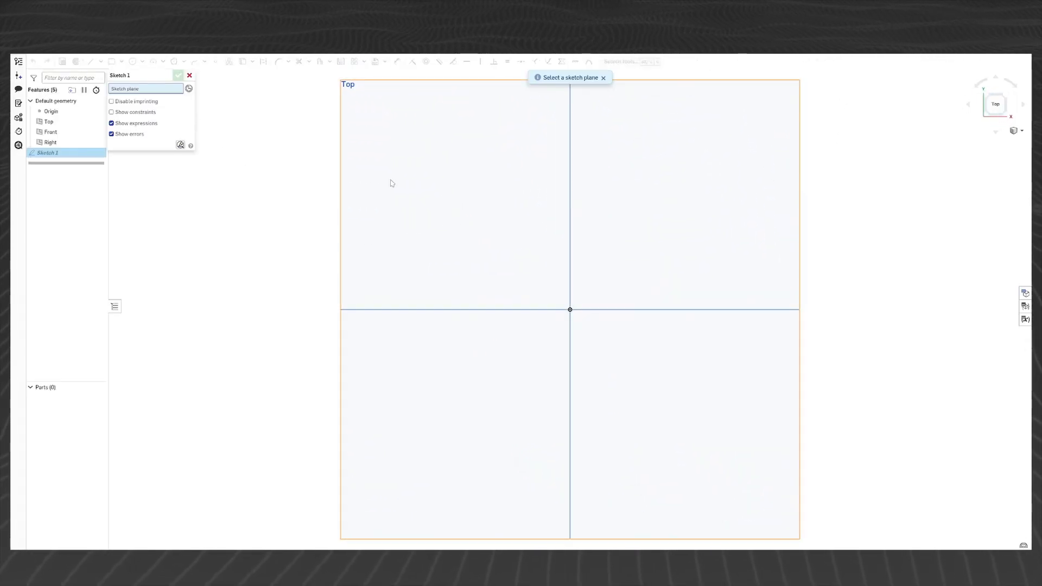
click(374, 62)
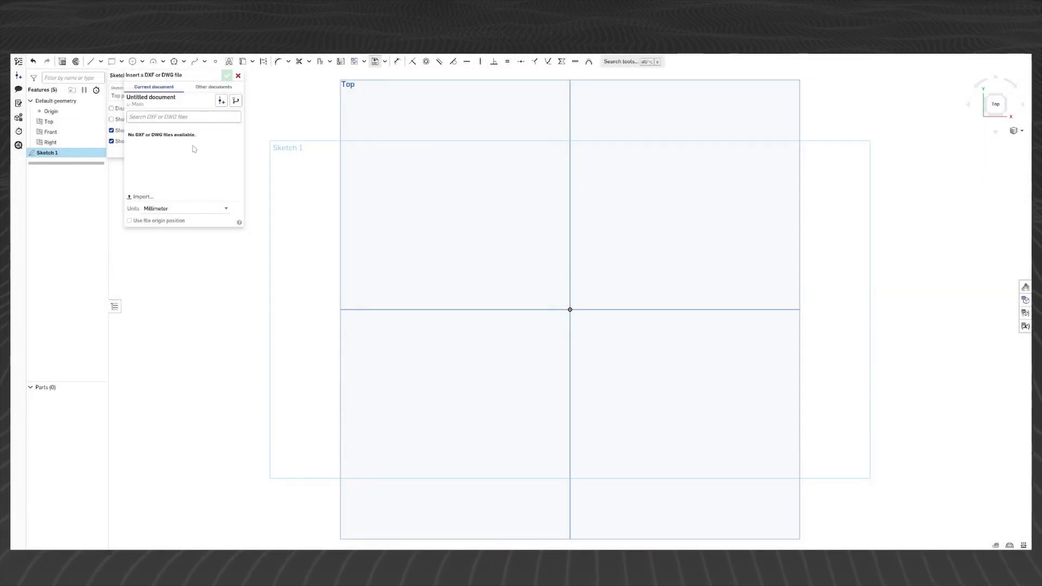
click(179, 134)
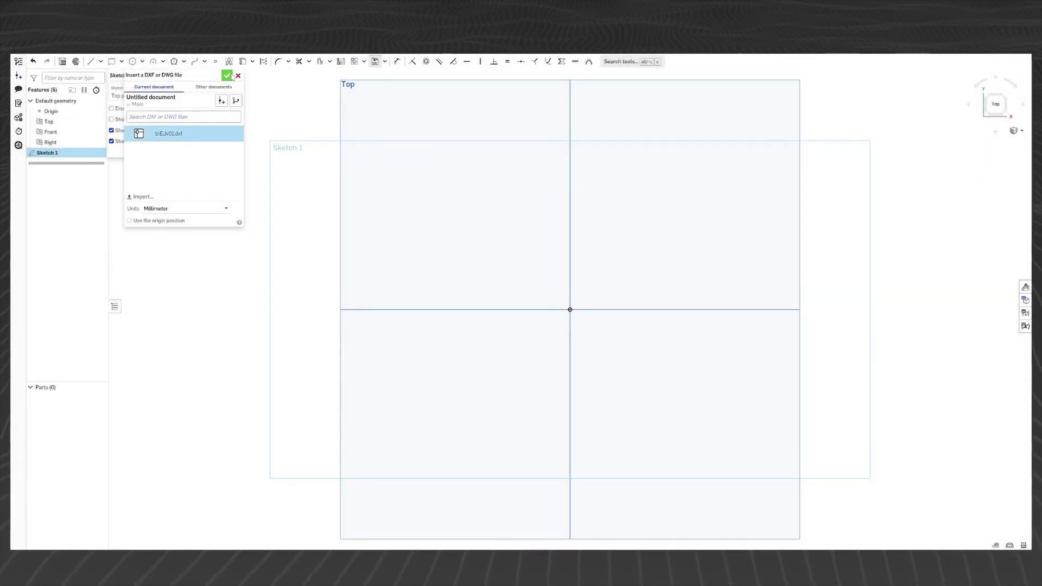
click(227, 76)
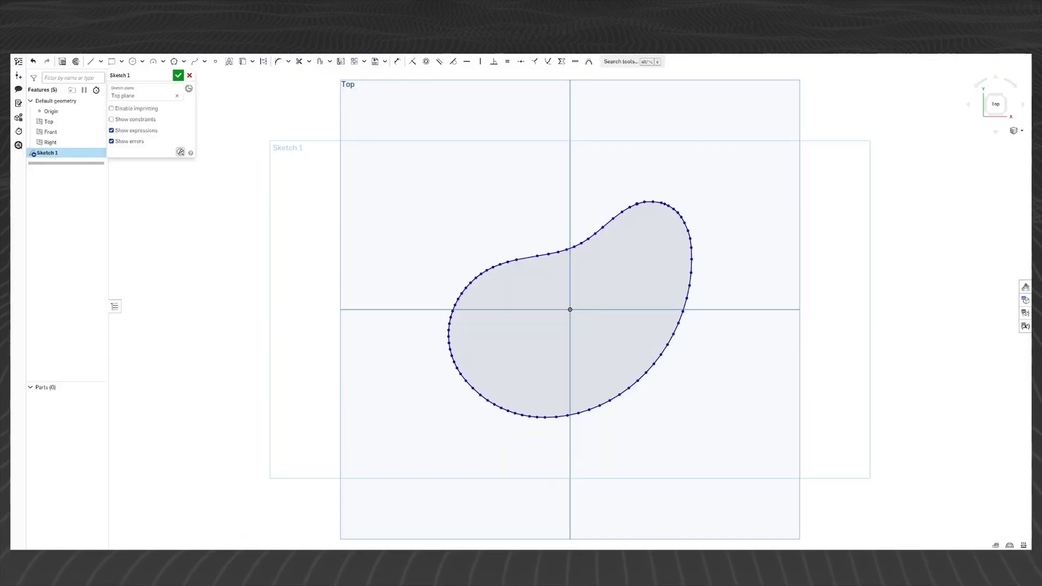
Close the sketch and extrude the imported blob profile into a solid
mouse_move(772, 244)
right_down()
mouse_move(877, 263)
mouse_move(870, 206)
mouse_move(884, 252)
mouse_move(875, 261)
right_up()
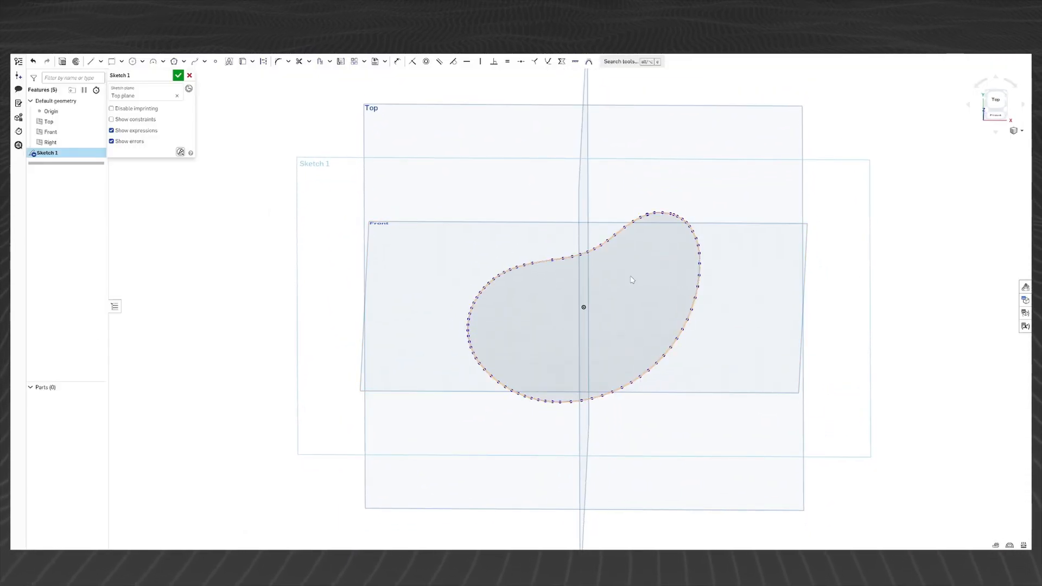
click(62, 62)
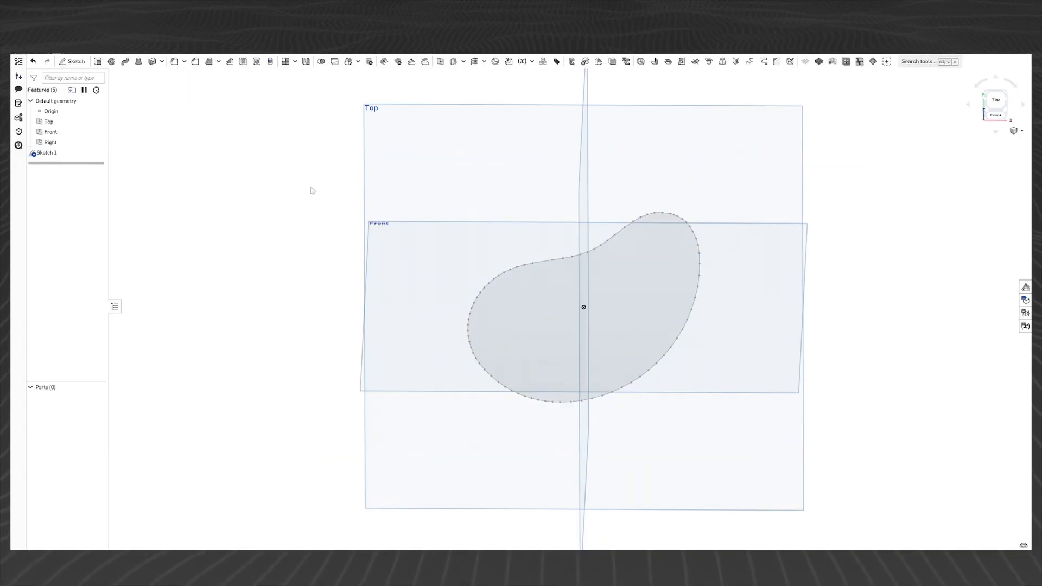
key(shift+e)
click(178, 77)
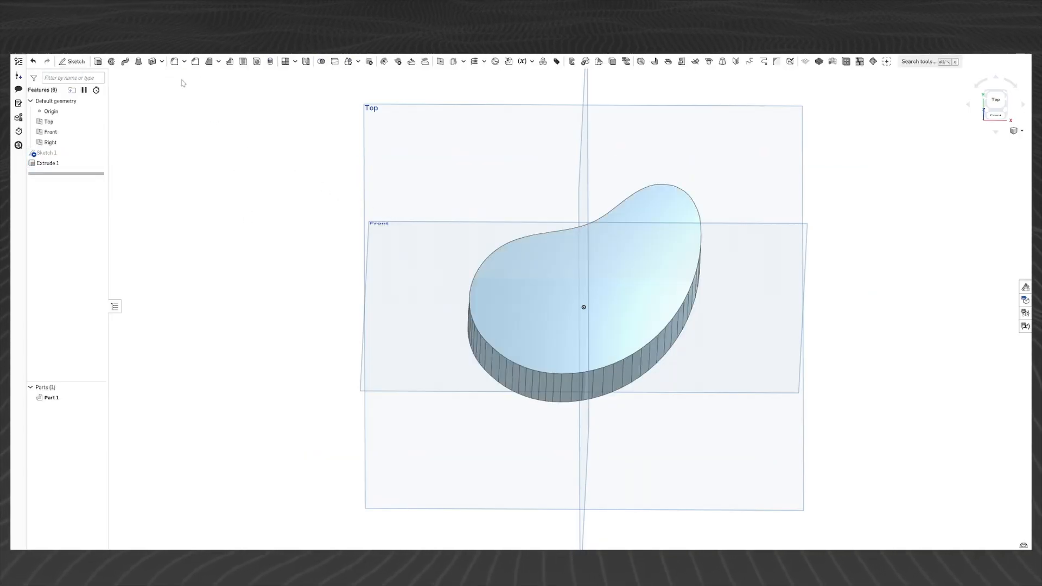
Inspect the segmented side faces of the extruded blob and delete the extrusion together with its DXF sketch
key(shift+7)
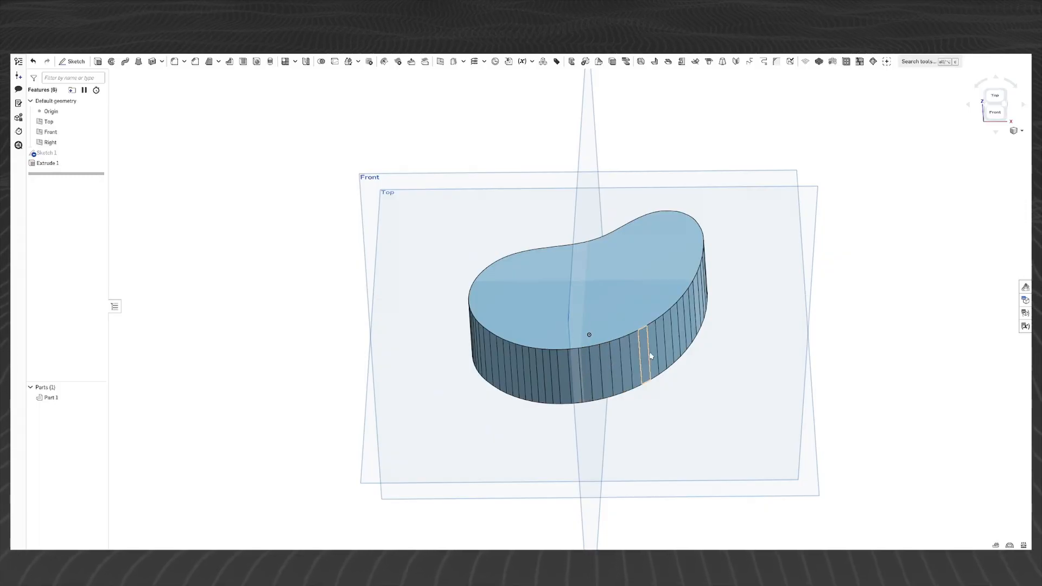
right_drag(477, 347, 830, 324)
right_drag(765, 350, 642, 332)
right_drag(754, 260, 680, 326)
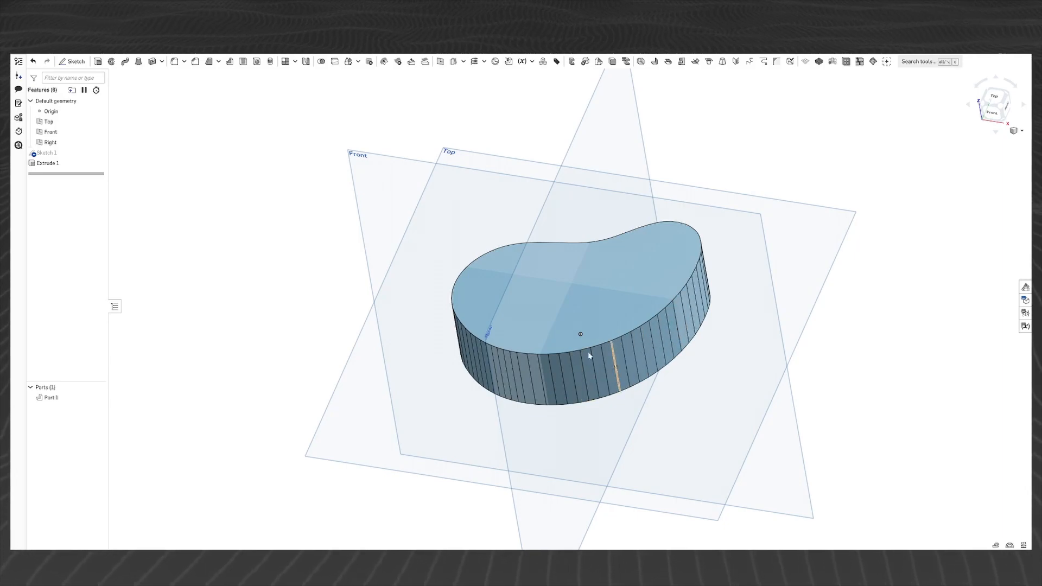
right_drag(443, 267, 286, 194)
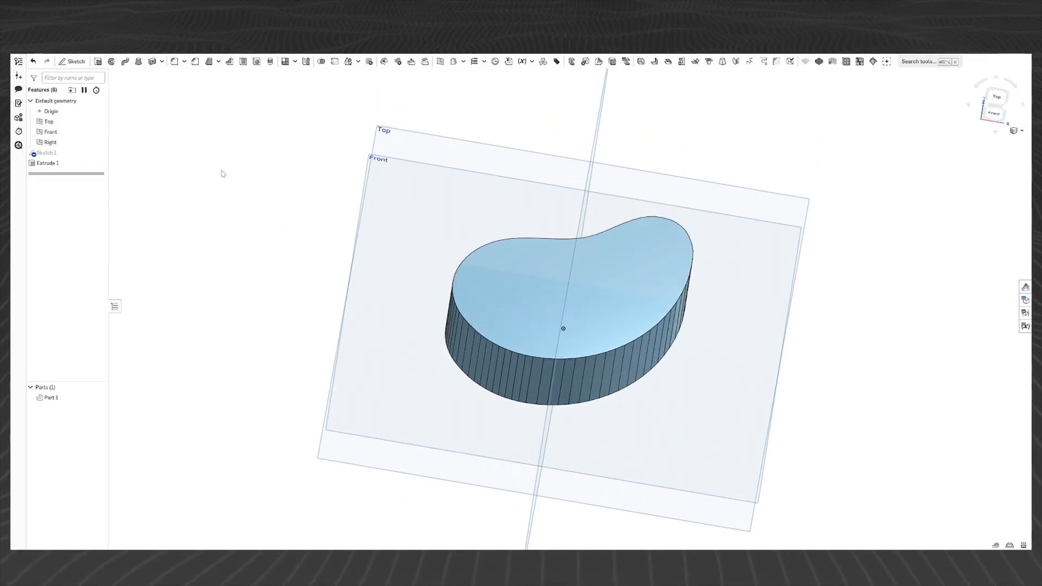
click(76, 162)
shift+click(76, 153)
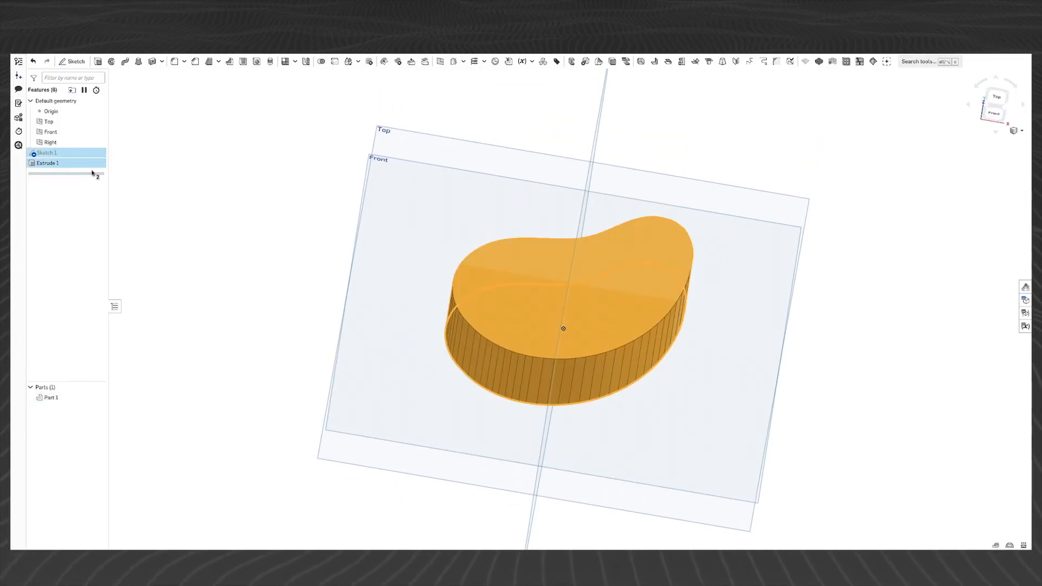
key(Delete)
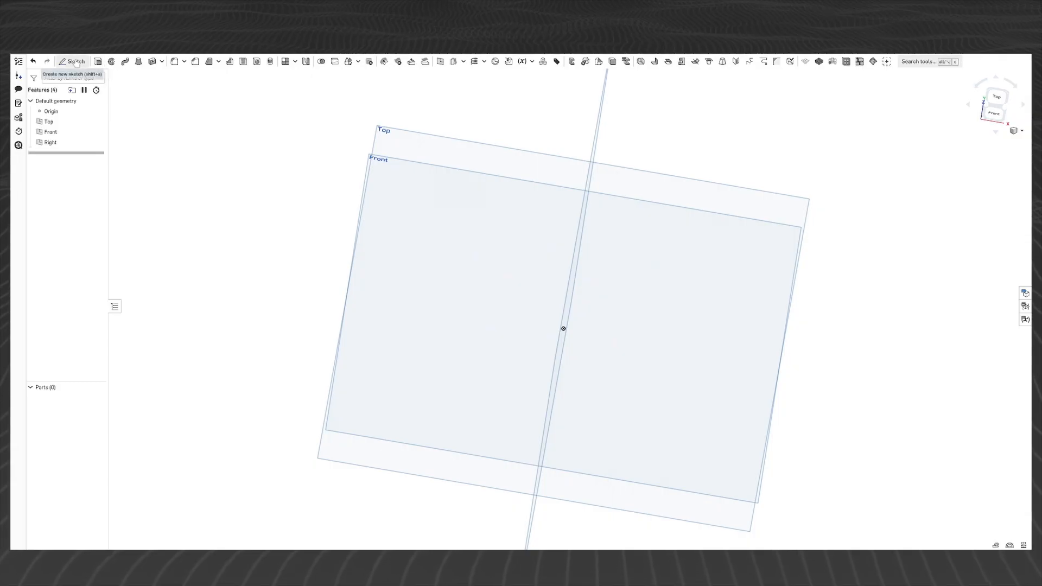
Create a sketch on the Top plane containing the imported image Screenshot_20260201_131704.png, placed around the origin
click(72, 62)
right_drag(480, 248, 333, 235)
click(435, 183)
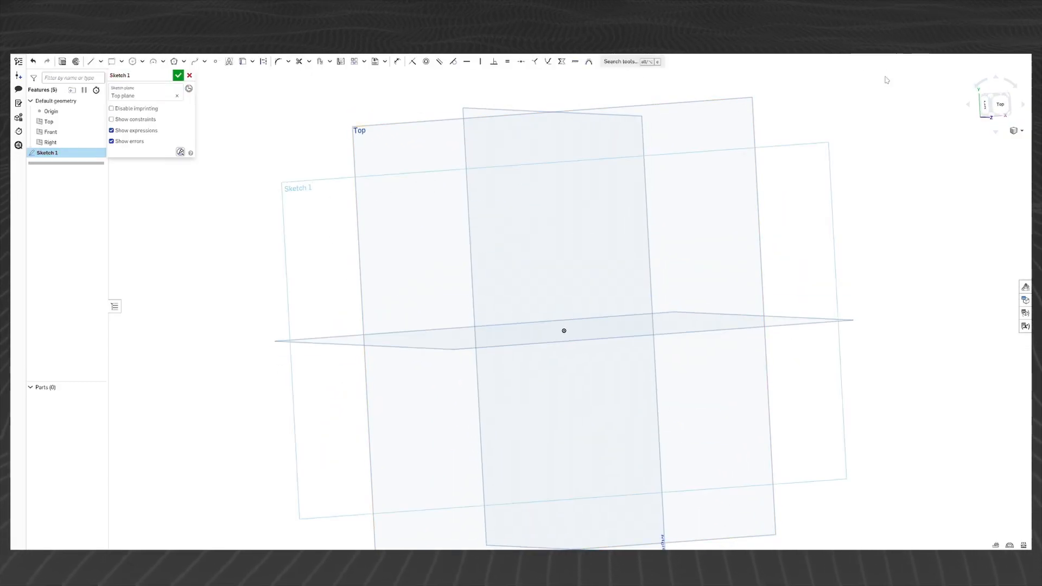
click(1002, 110)
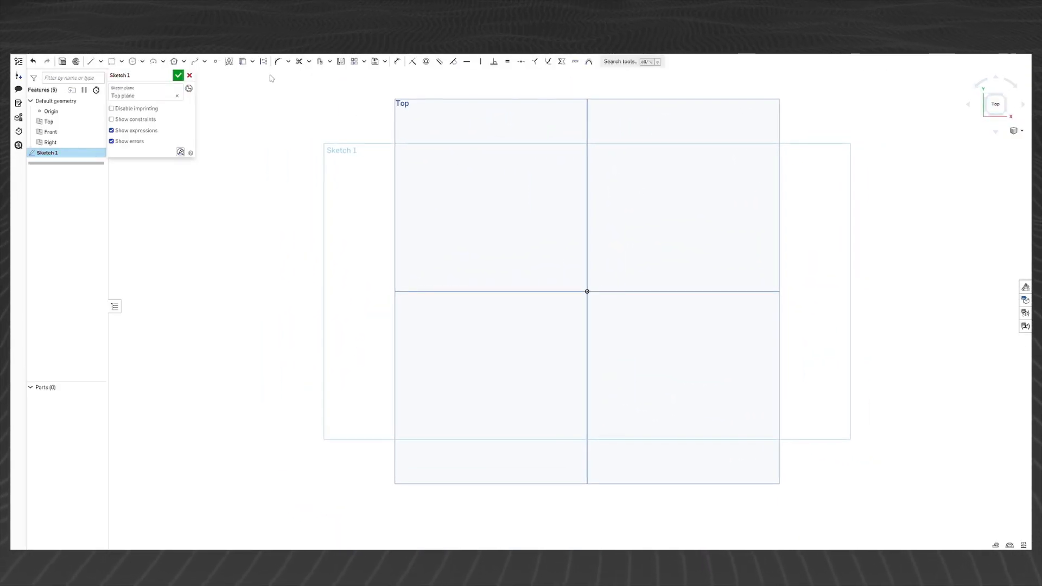
click(385, 62)
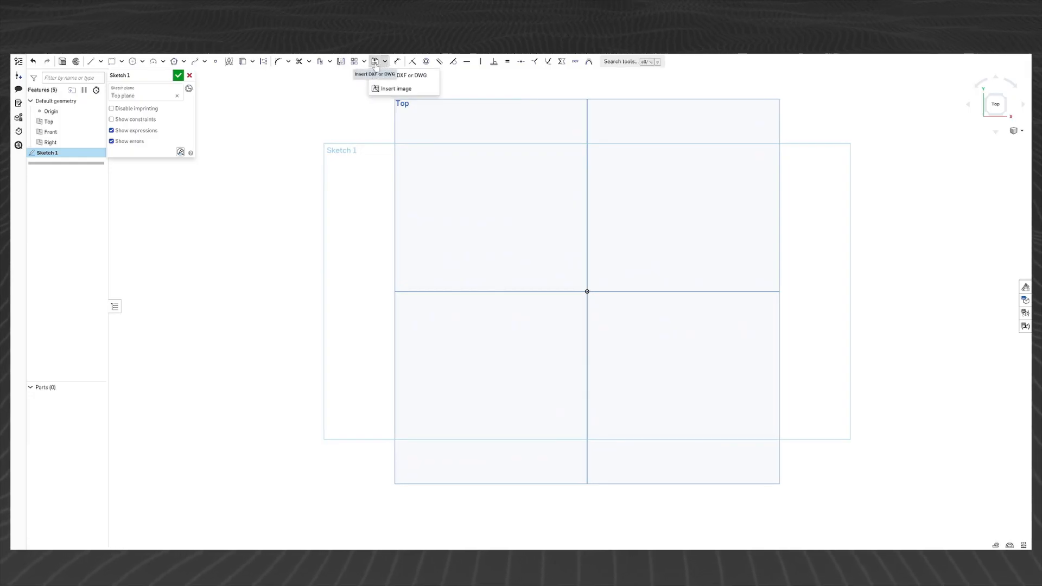
click(388, 89)
click(137, 284)
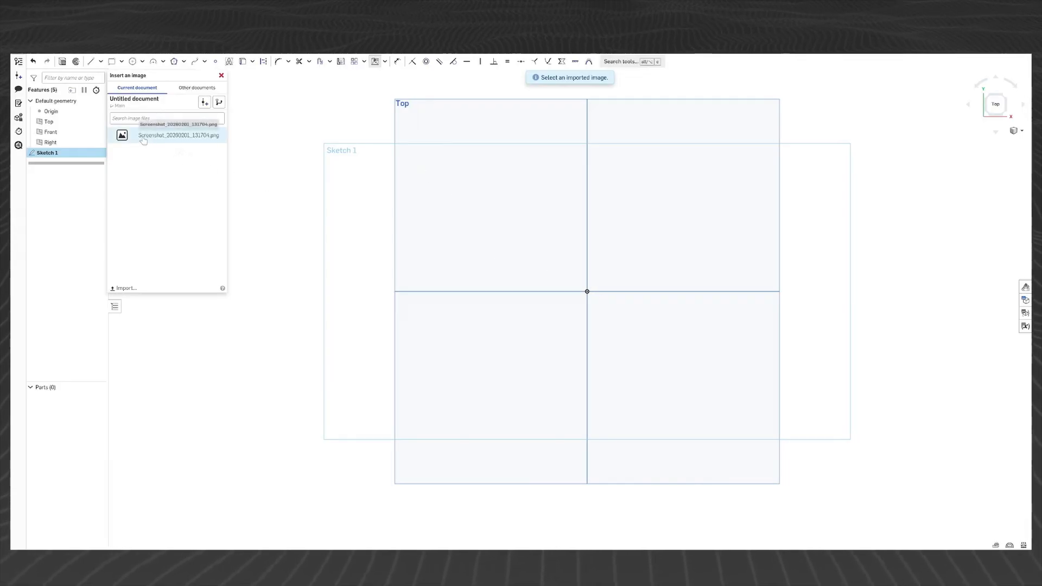
click(179, 135)
click(436, 173)
click(698, 376)
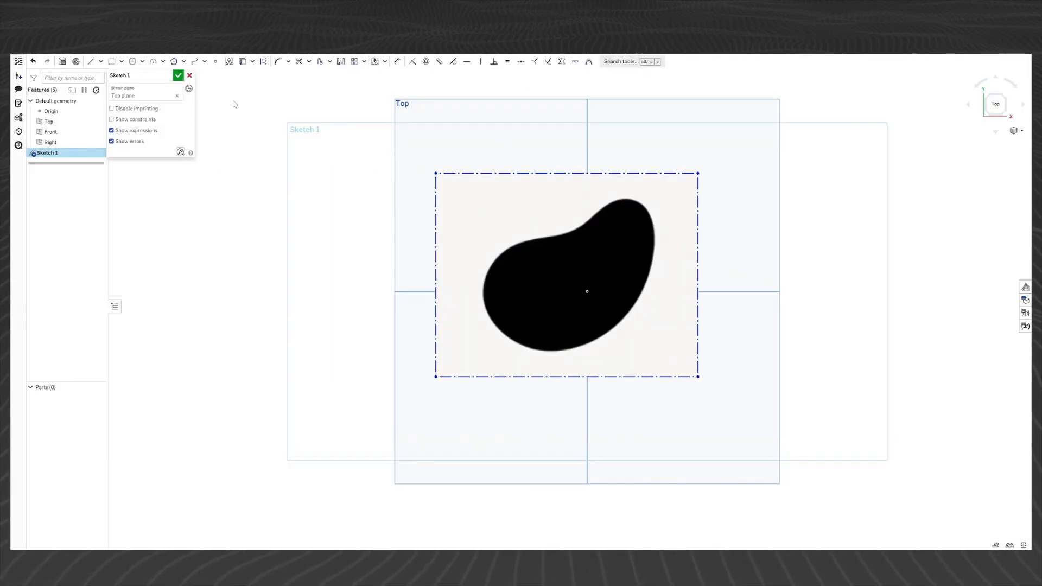
click(178, 76)
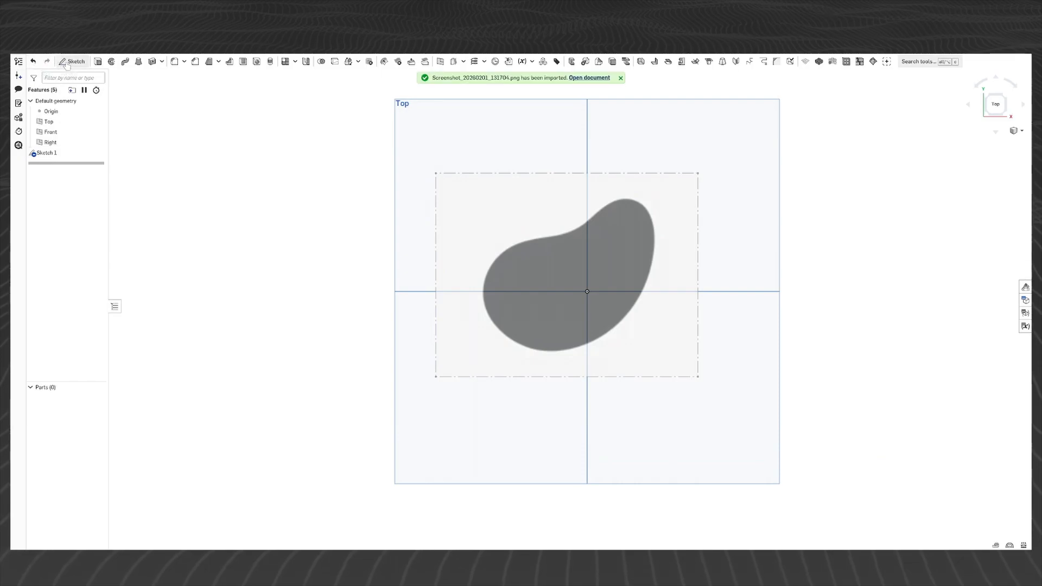
In a new sketch on the Top plane, trace the blob's outline in the image with a closed spline
key(shift+s)
click(499, 152)
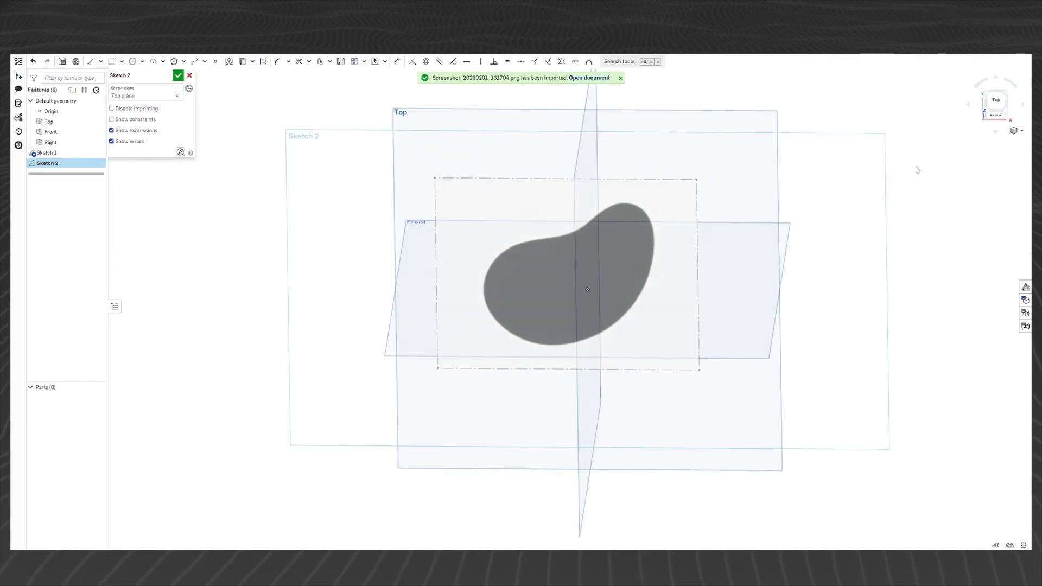
click(996, 103)
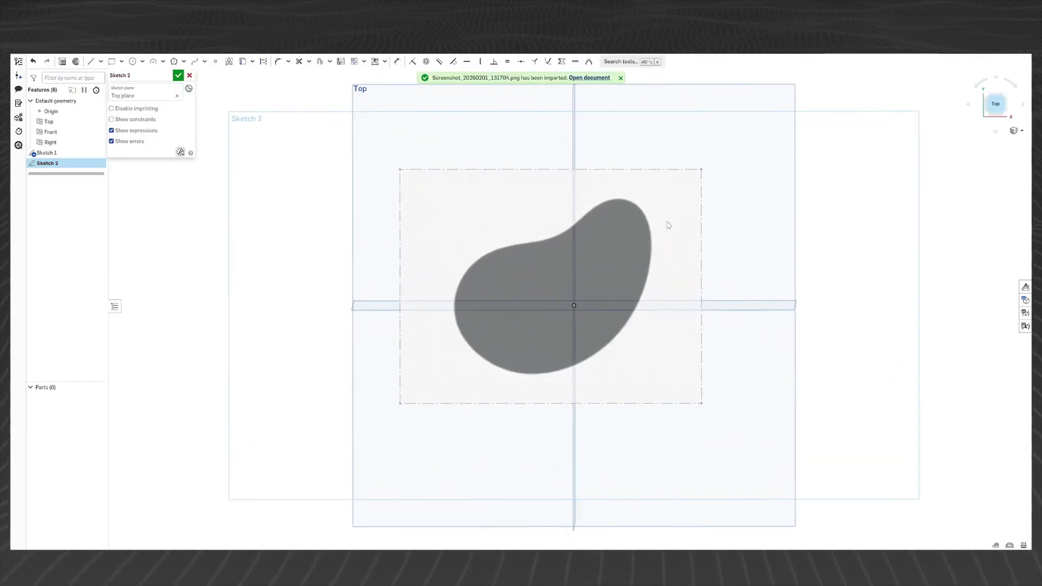
click(194, 63)
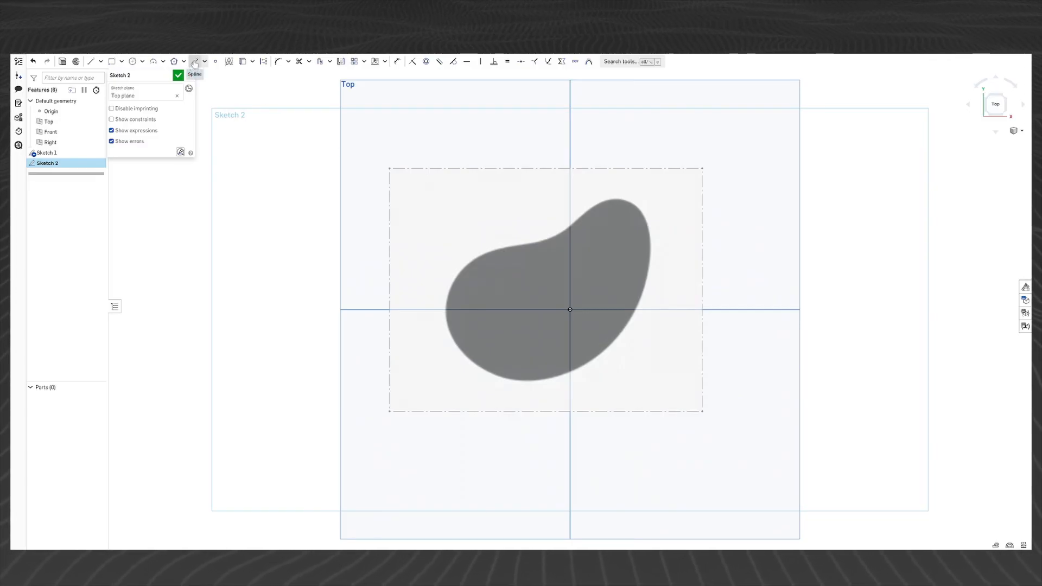
click(461, 352)
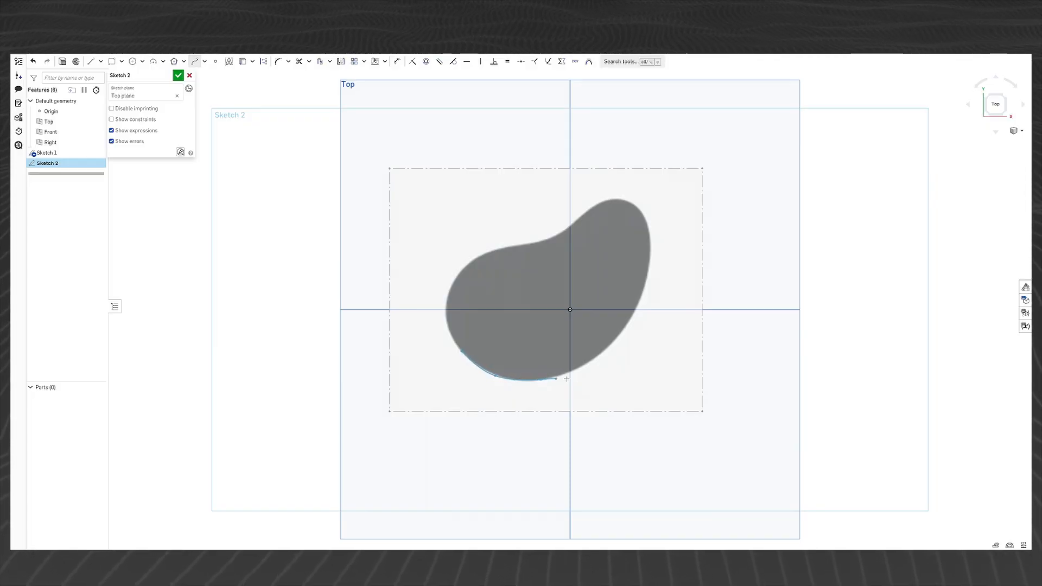
click(598, 357)
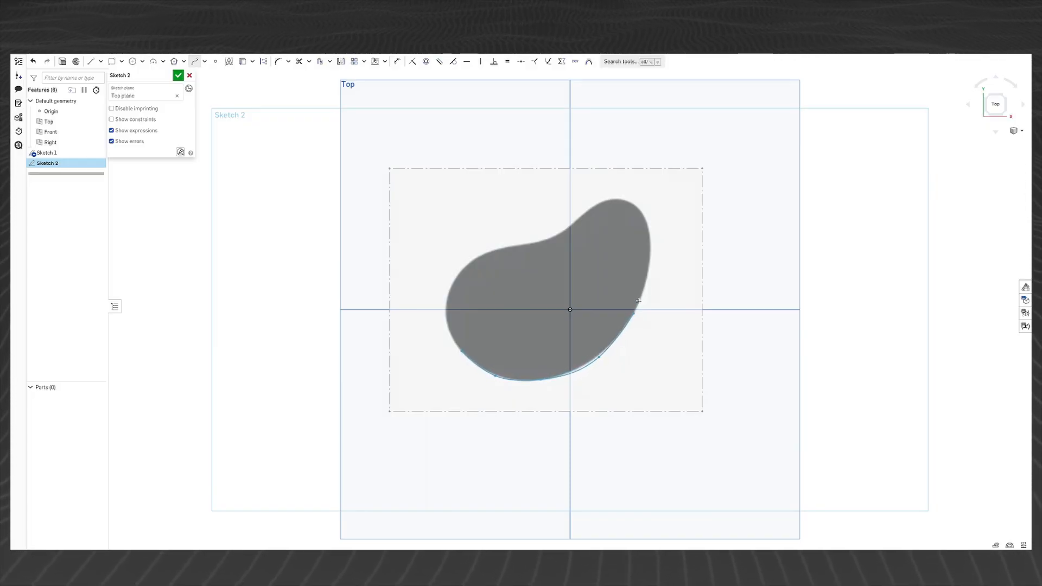
click(653, 254)
click(643, 209)
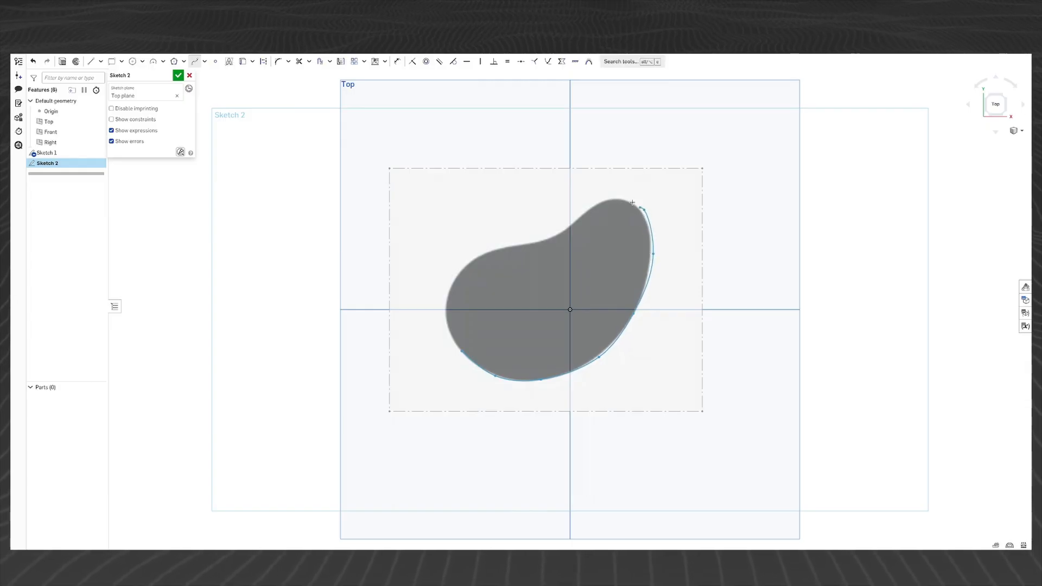
click(614, 197)
click(584, 209)
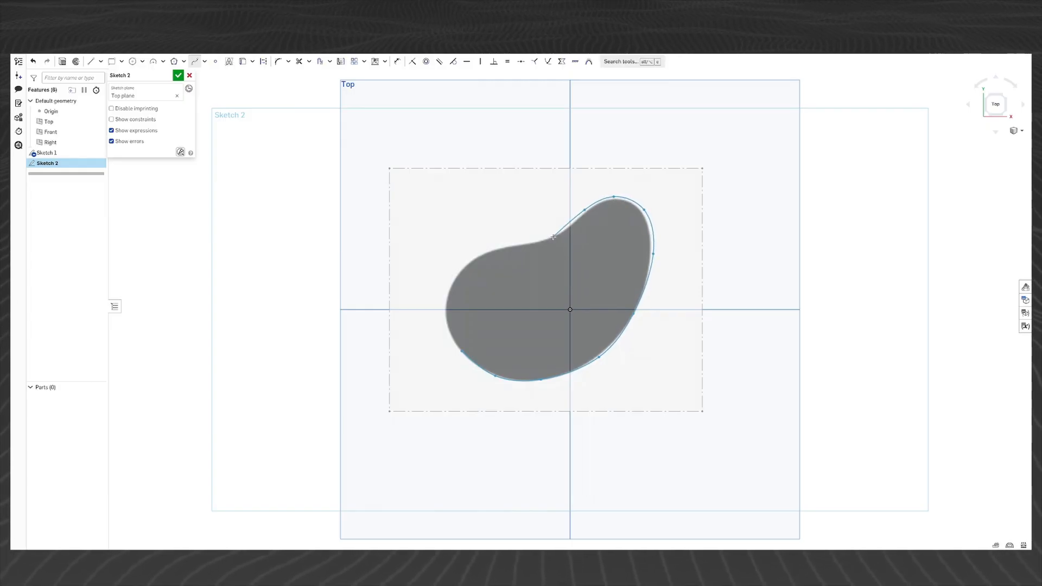
click(458, 277)
click(461, 351)
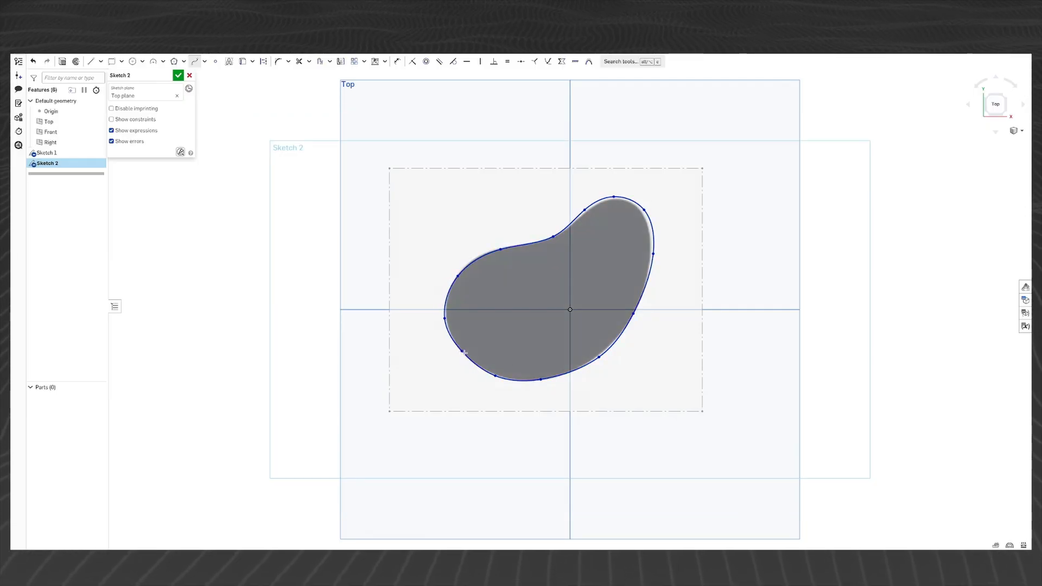
Move the spline points at the blob's narrow upper end to match the image outline, and close the sketch
key(Escape)
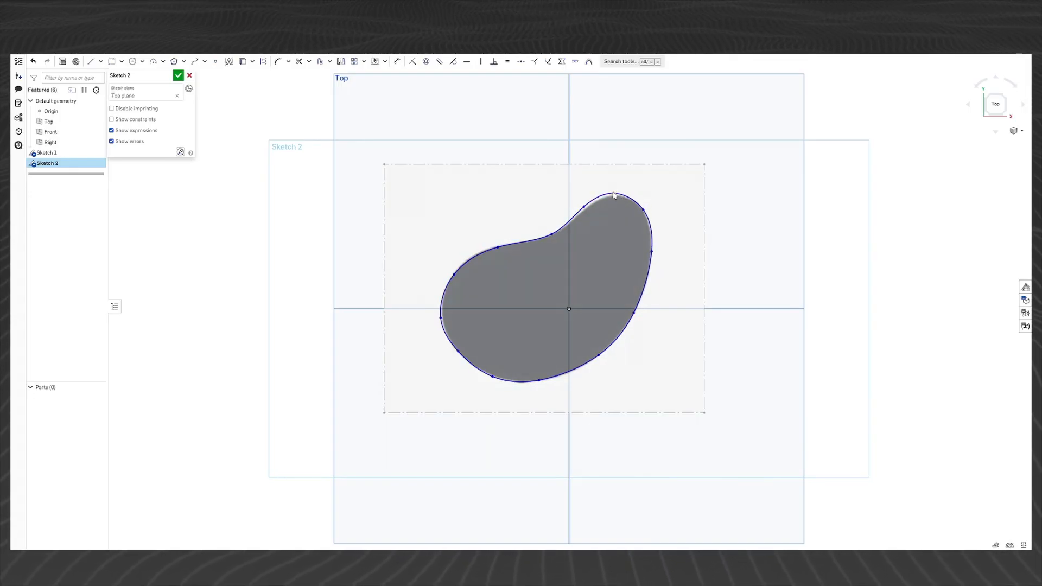
drag(584, 206, 619, 195)
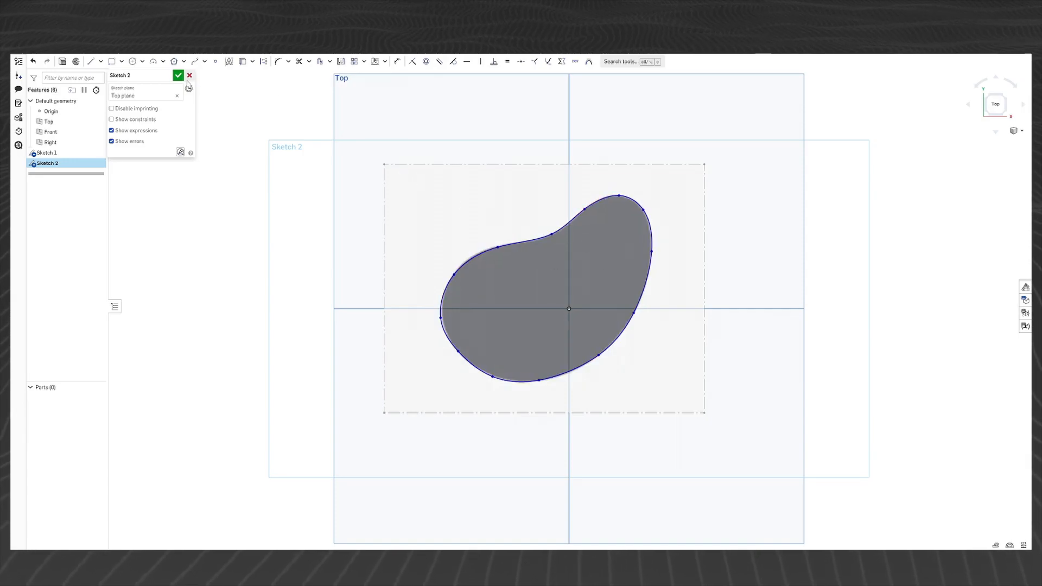
click(177, 79)
Hide the sketch containing the blob image
mouse_move(297, 217)
right_down()
mouse_move(293, 128)
mouse_move(295, 209)
right_up()
click(98, 153)
right_drag(279, 168, 305, 191)
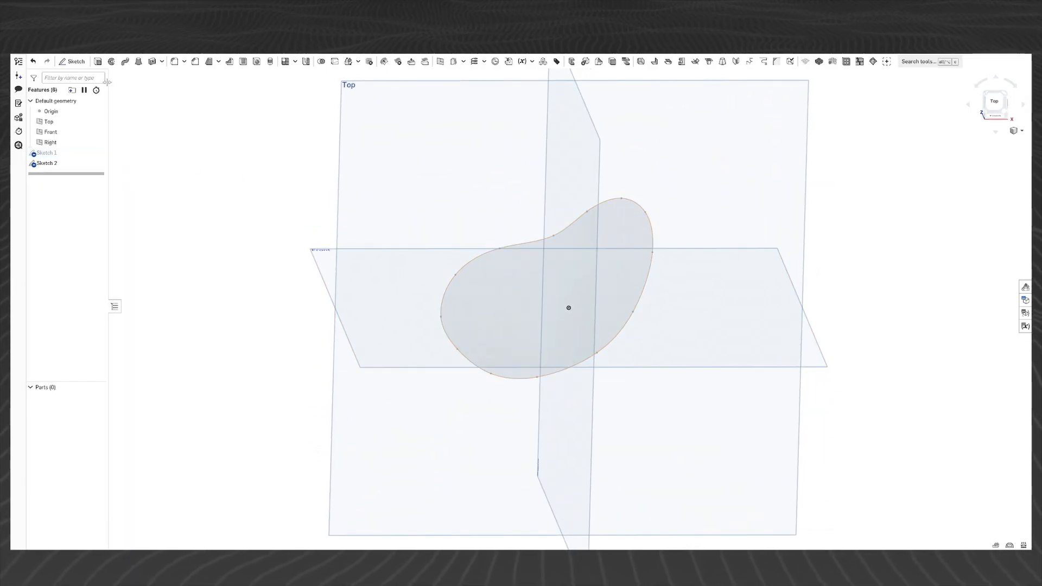
Extrude the traced blob region 25 mm as a new solid with a blind end
key(shift+e)
click(536, 284)
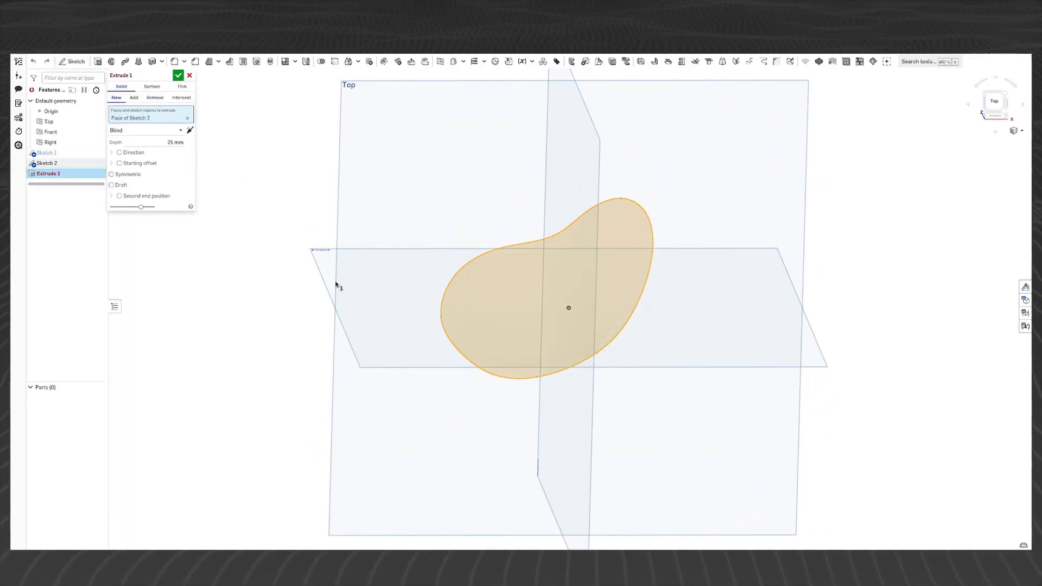
right_drag(346, 284, 251, 235)
right_drag(867, 296, 872, 367)
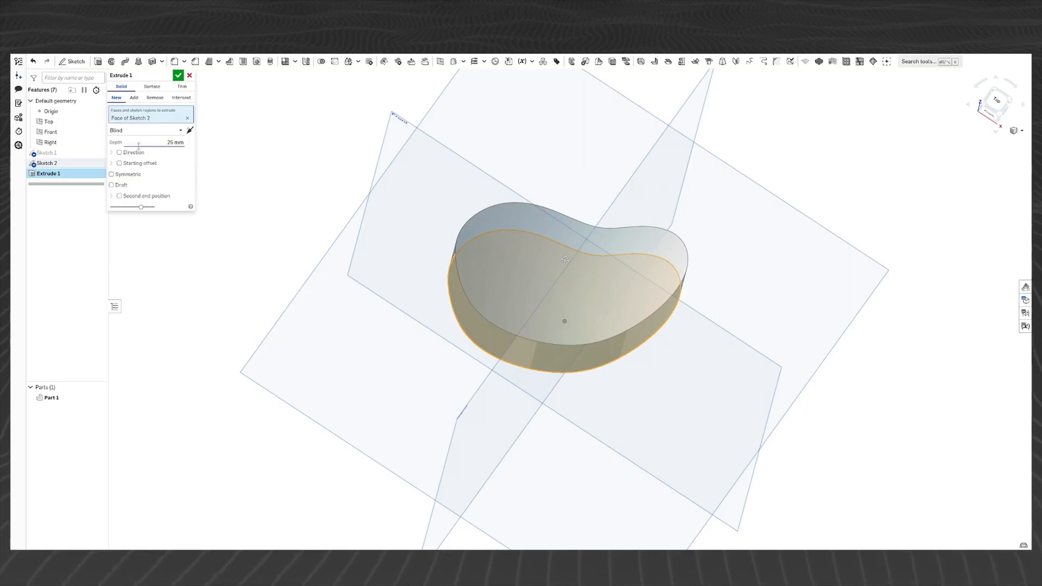
right_drag(243, 192, 268, 181)
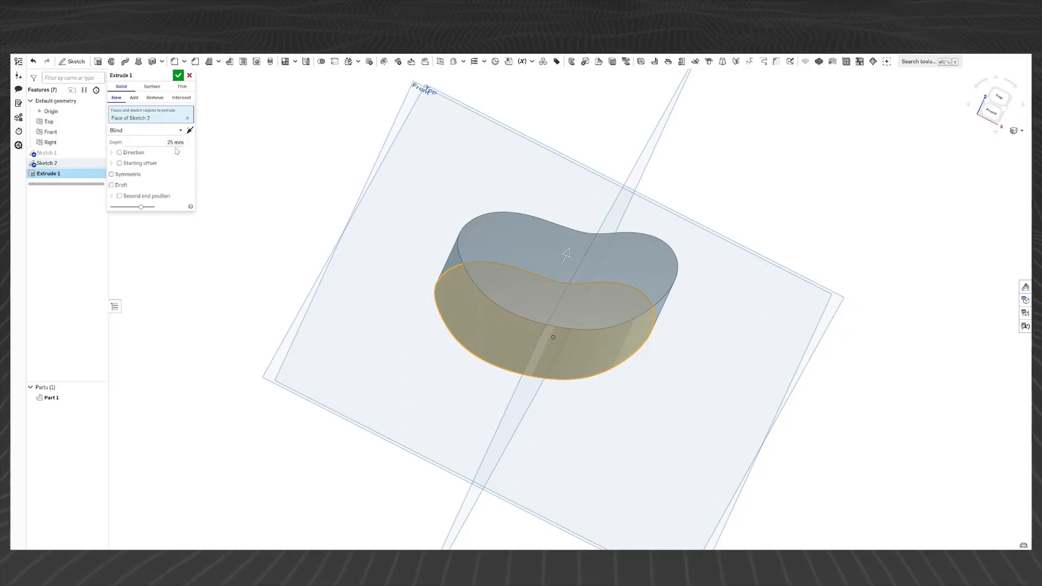
click(177, 77)
right_drag(249, 154, 266, 179)
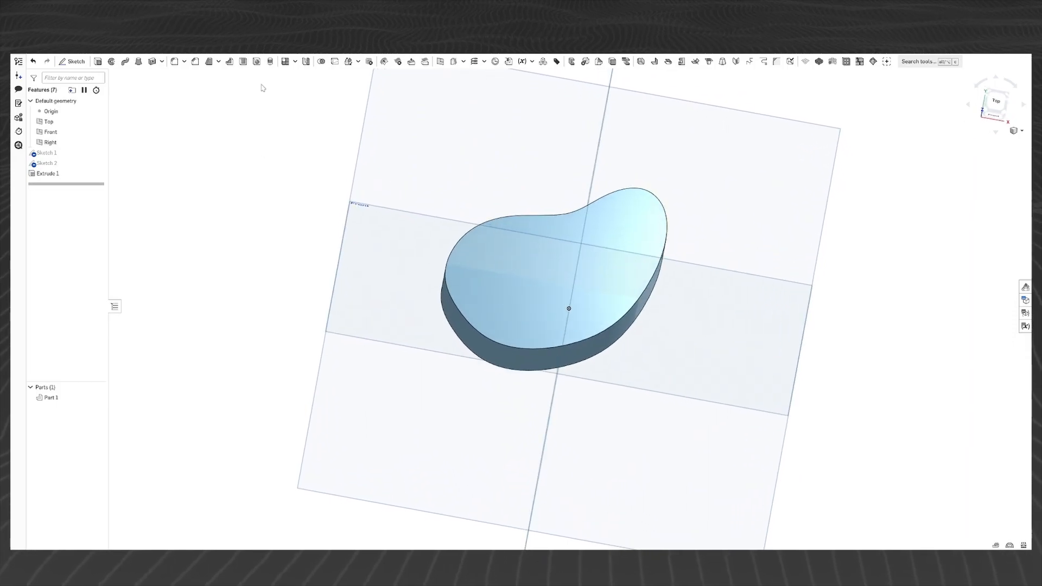
Shell the blob solid with a wall thickness of 1.5 mm, removing its top face
click(243, 62)
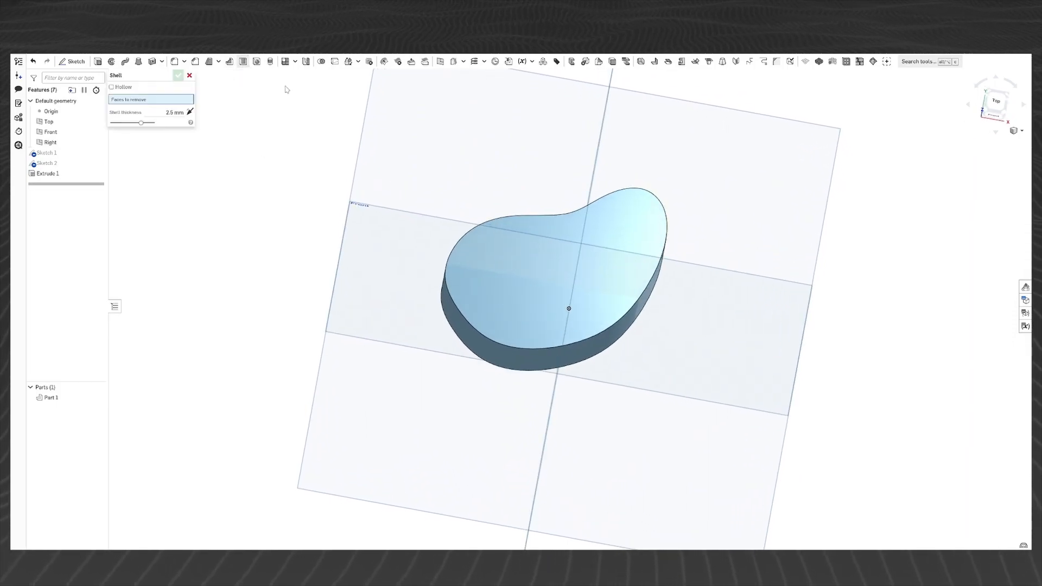
click(485, 244)
click(160, 120)
text(1)
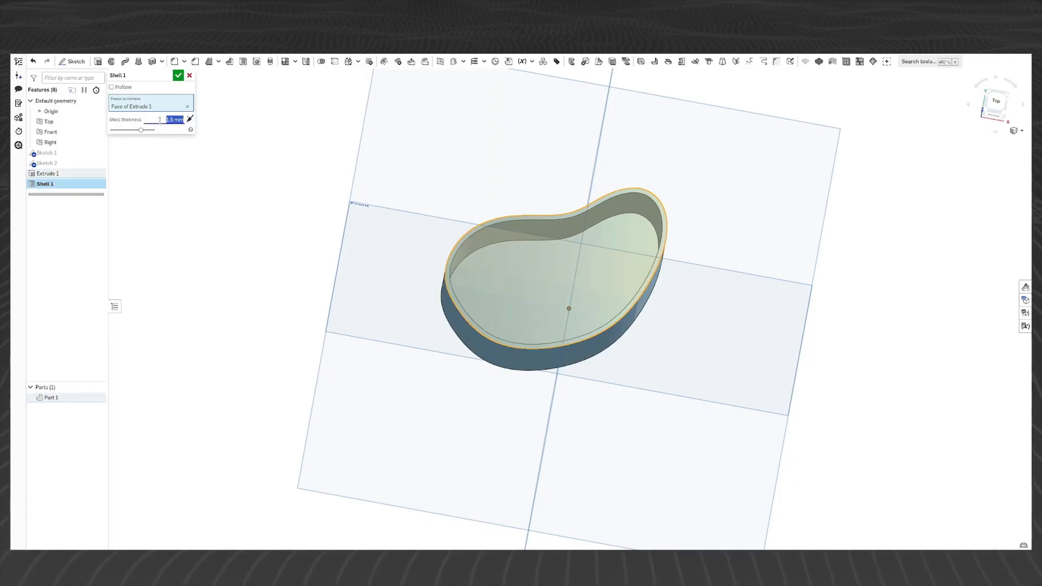
right_drag(319, 143, 321, 152)
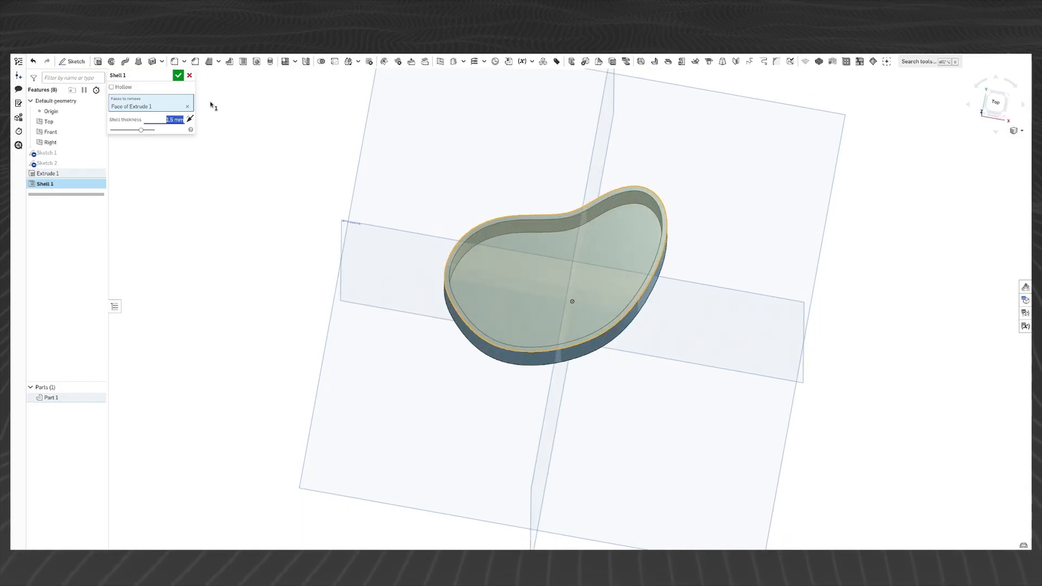
click(179, 76)
right_drag(258, 163, 275, 128)
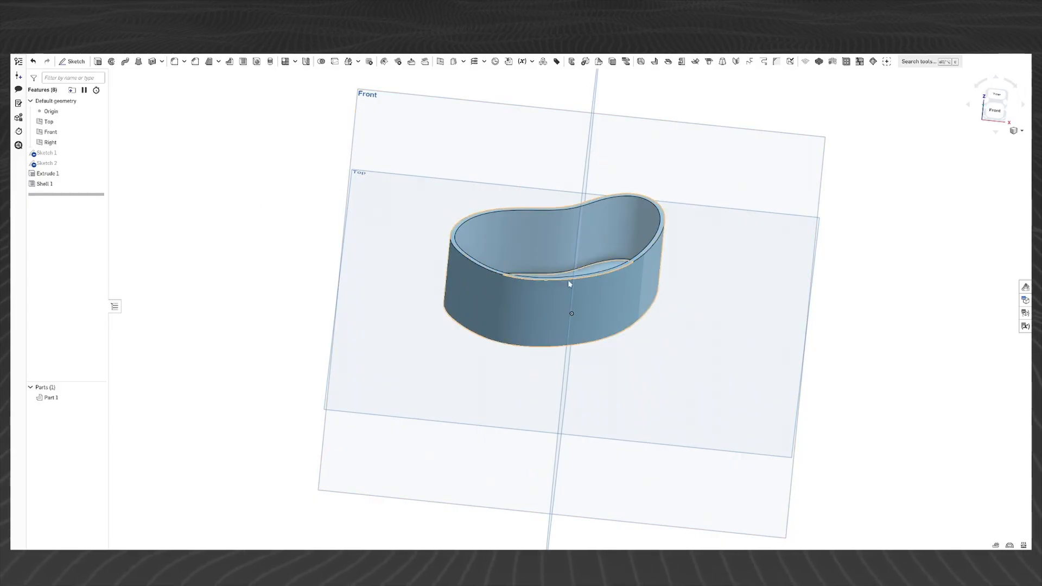
double_click(48, 173)
right_drag(201, 195, 197, 233)
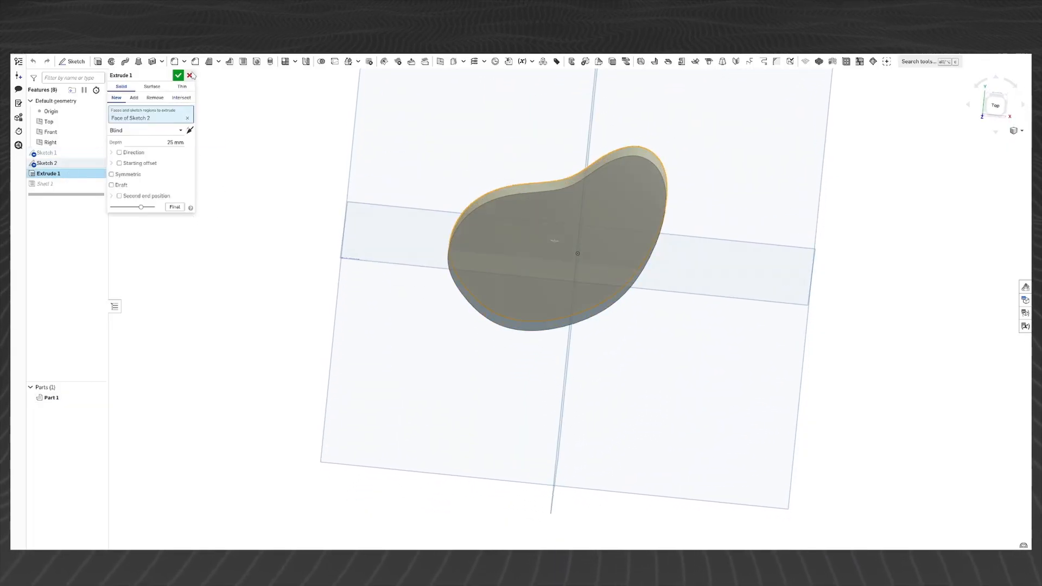
click(190, 76)
In the blob's sketch, draw a construction line about 74 mm long between spline points at opposite ends of the outline
double_click(77, 162)
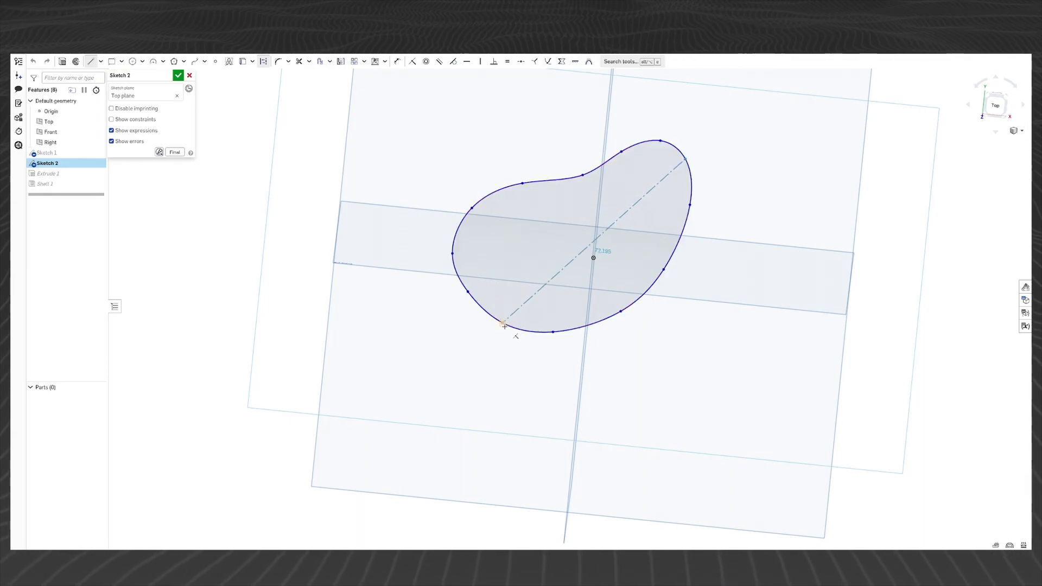
click(467, 292)
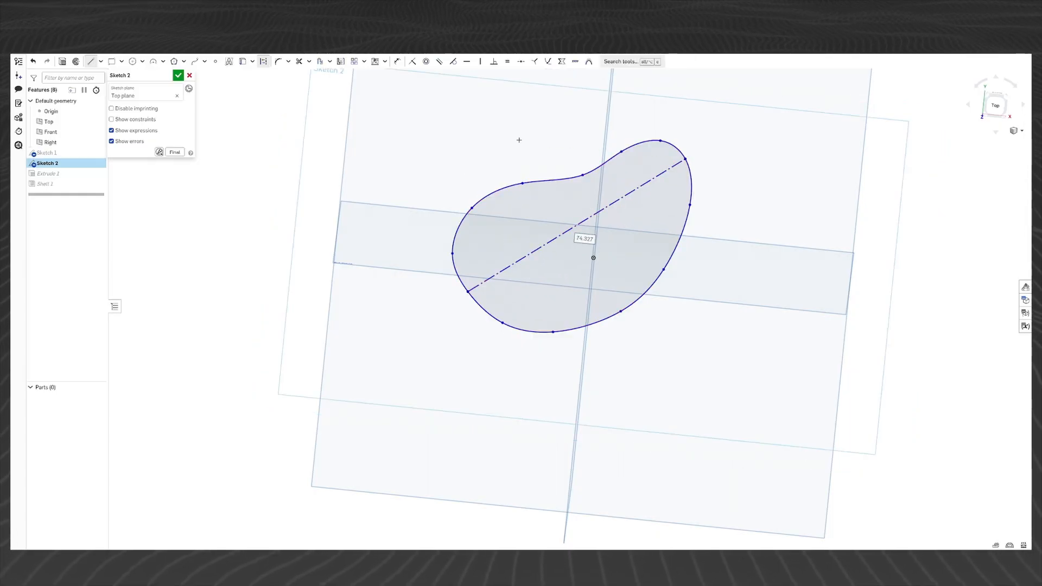
key(Escape)
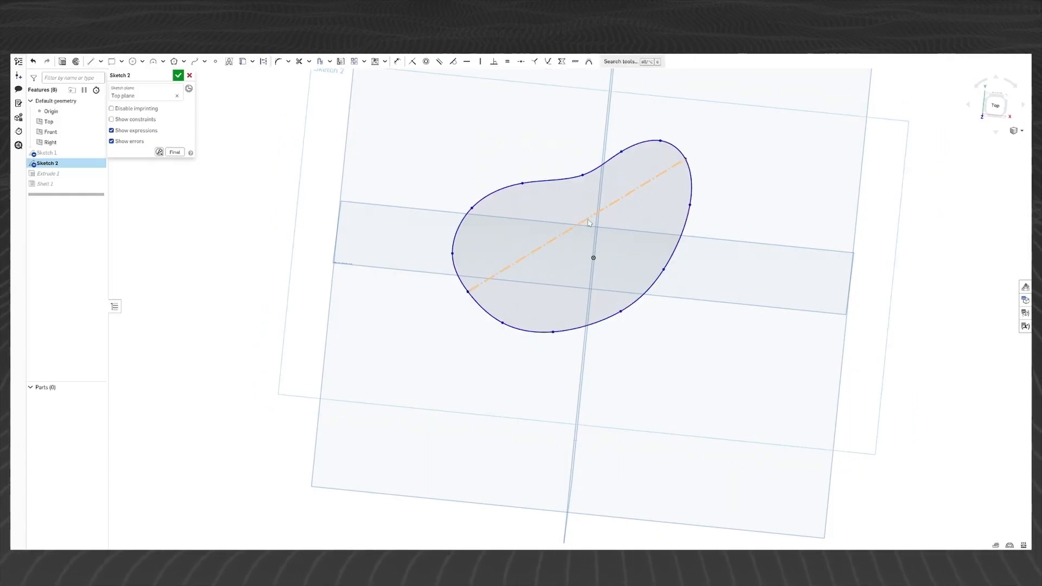
Dimension the construction line's length to 180 mm to scale the blob, and close the sketch
key(d)
click(585, 223)
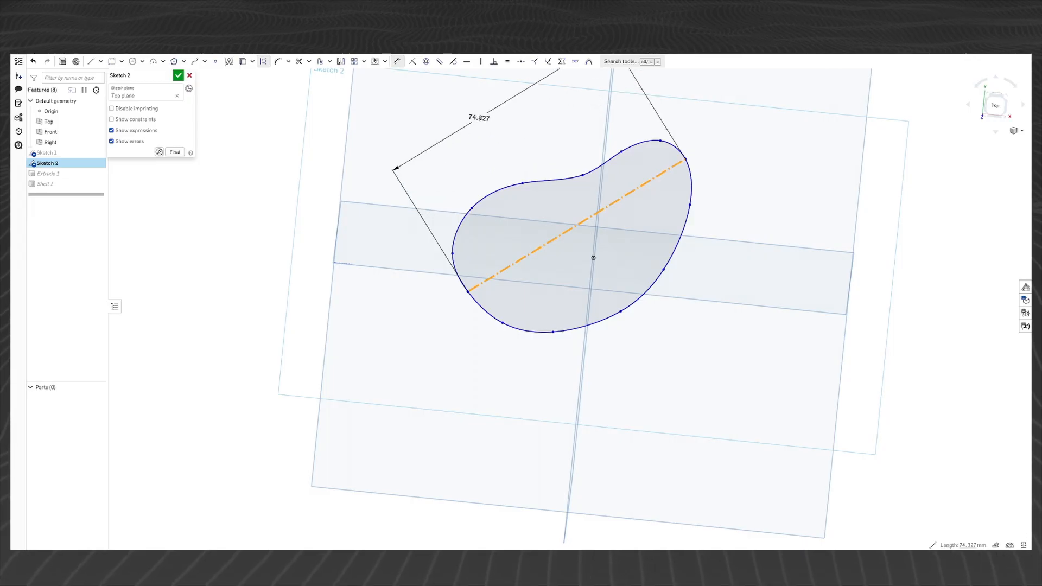
click(479, 118)
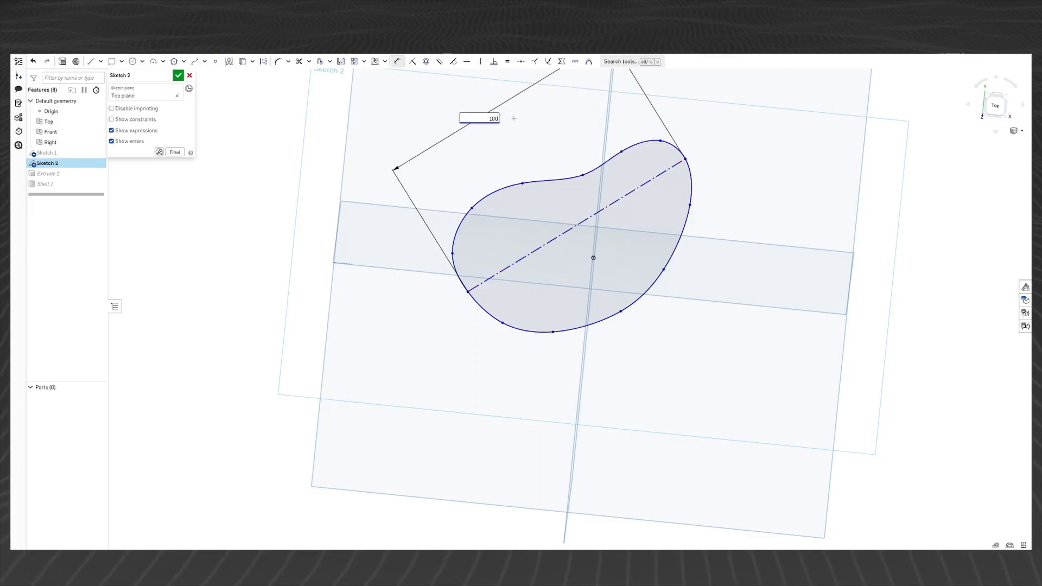
key(Return)
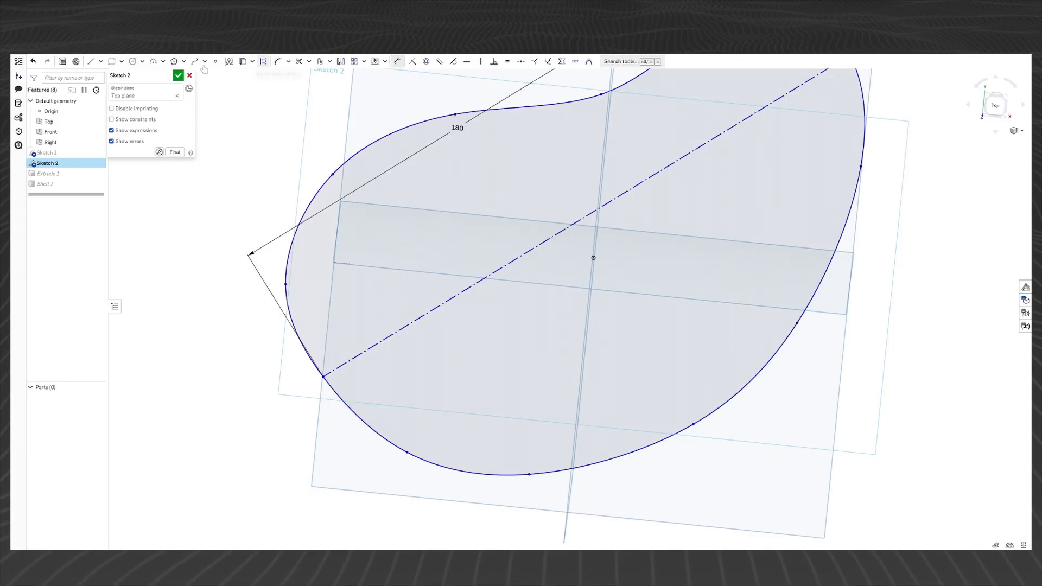
click(178, 75)
Hide the default planes and inspect the enlarged hollow blob from several angles
scroll(196, 142, down, 2)
right_drag(196, 142, 188, 69)
scroll(693, 188, down, 1)
middle_drag(726, 141, 731, 207)
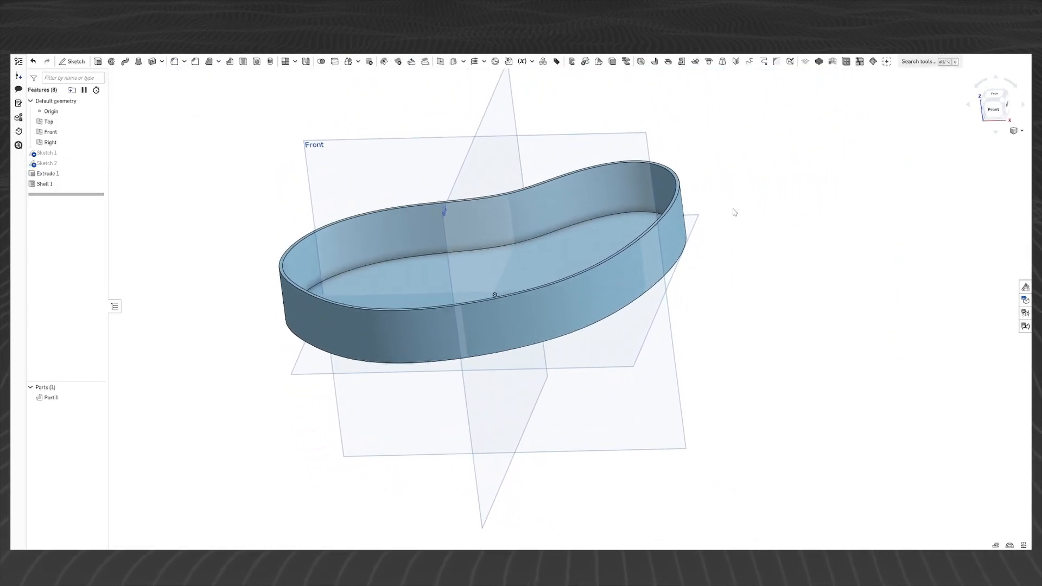
right_drag(731, 207, 738, 214)
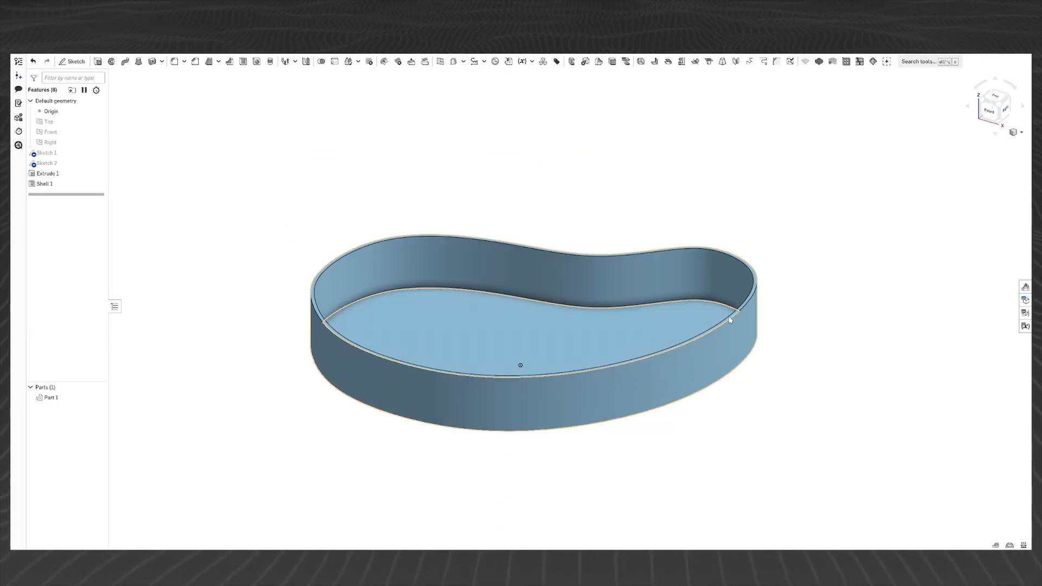
right_drag(728, 377, 703, 254)
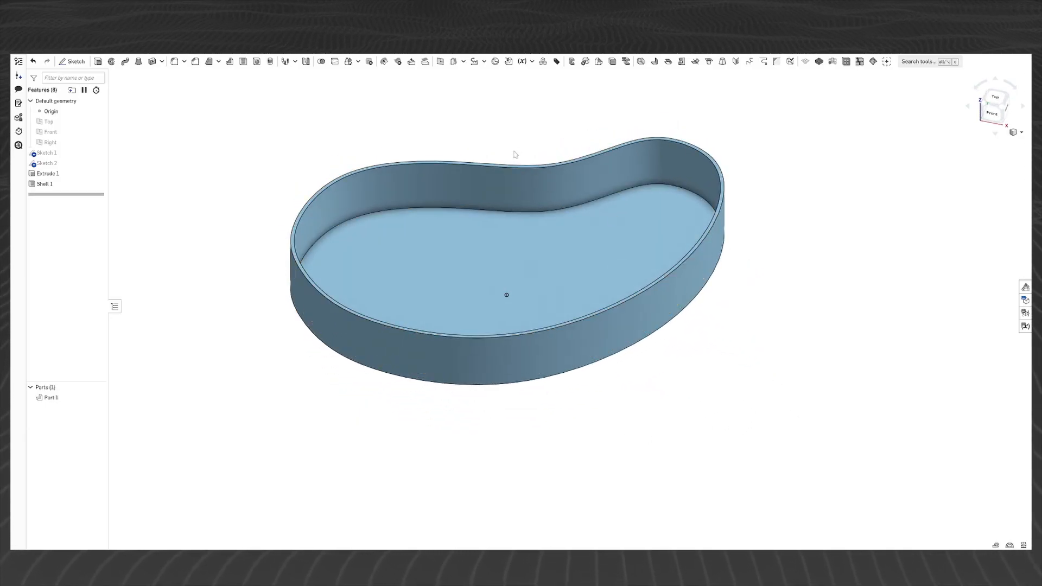
middle_drag(514, 158, 464, 177)
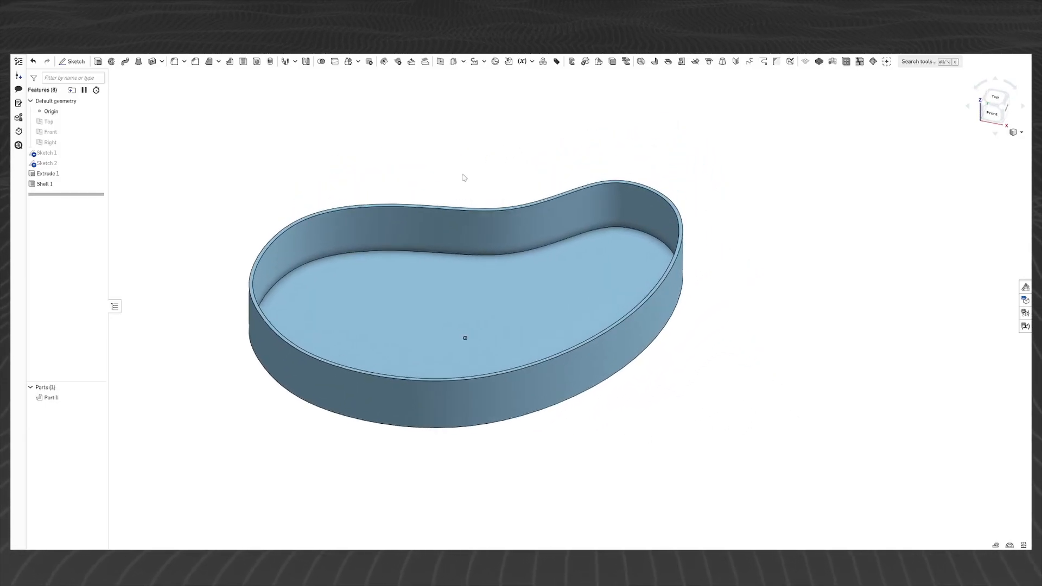
Start a sketch on the top face of the blob's rim and view it straight on
click(74, 61)
right_drag(281, 165, 300, 190)
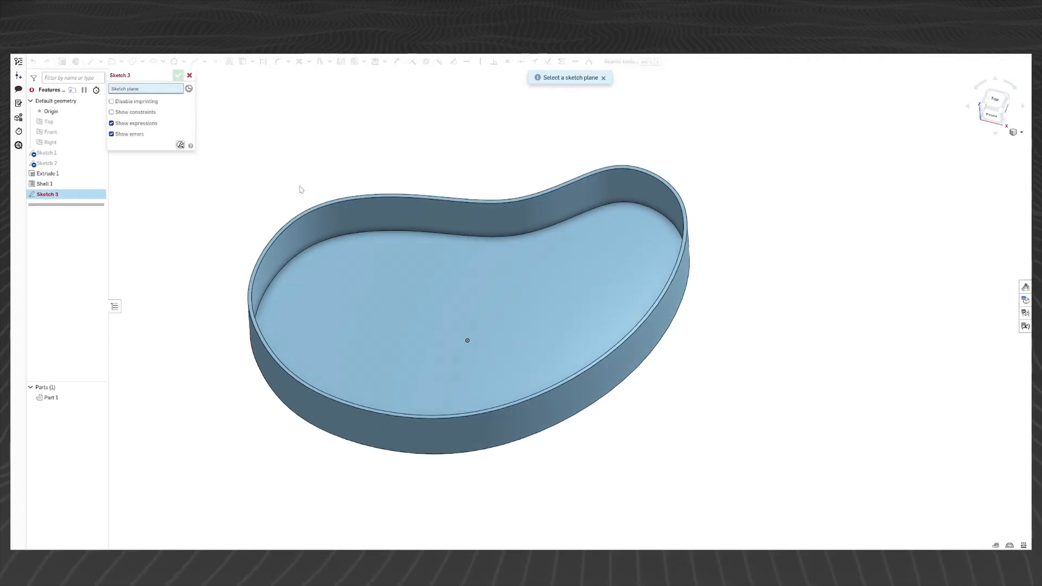
click(288, 227)
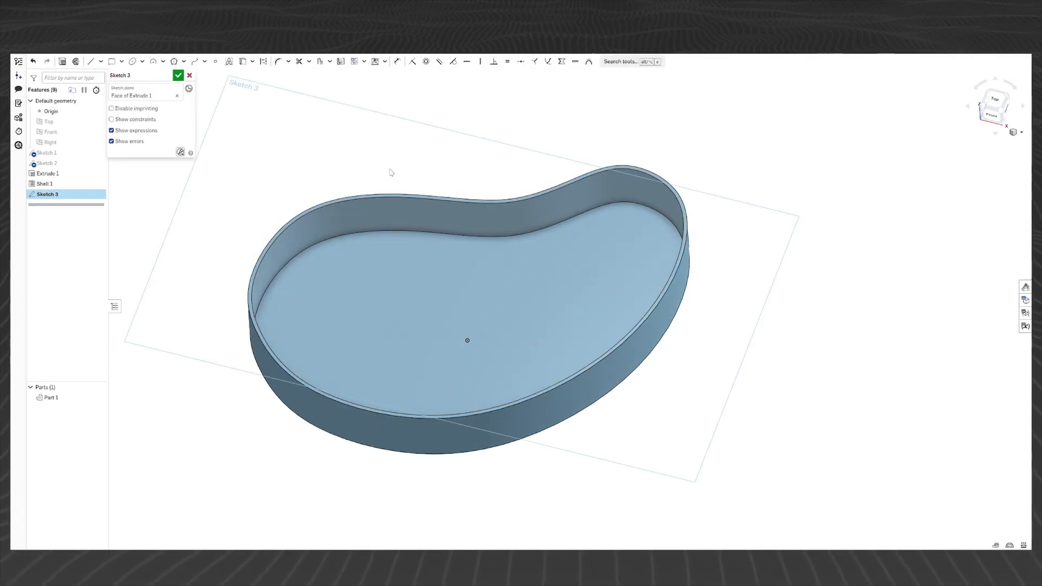
key(n)
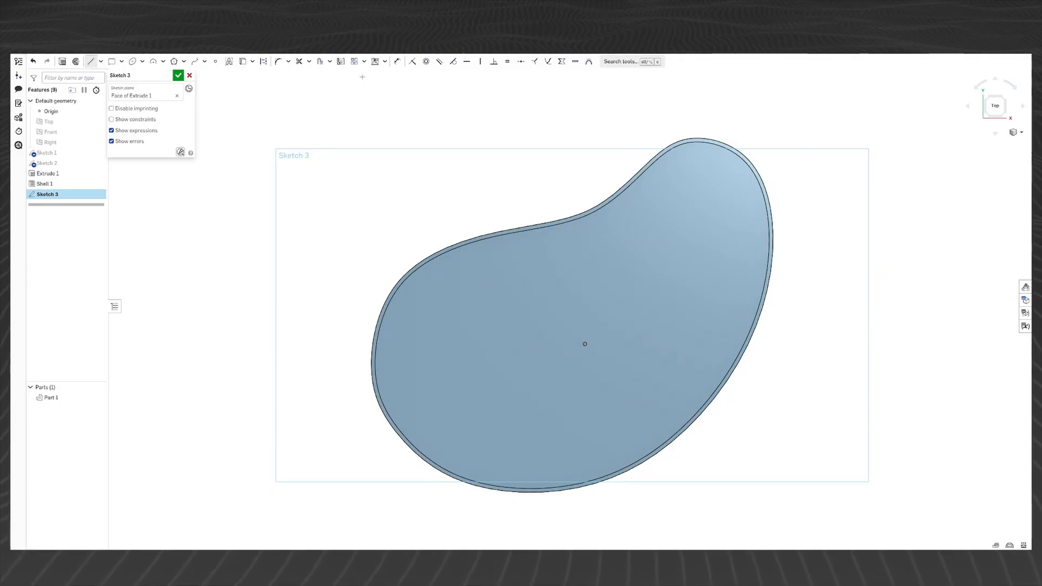
Draw a vertical construction line from the origin down to the outer edge of the blob's rim
click(264, 62)
middle_drag(593, 358, 544, 242)
scroll(544, 242, up, 2)
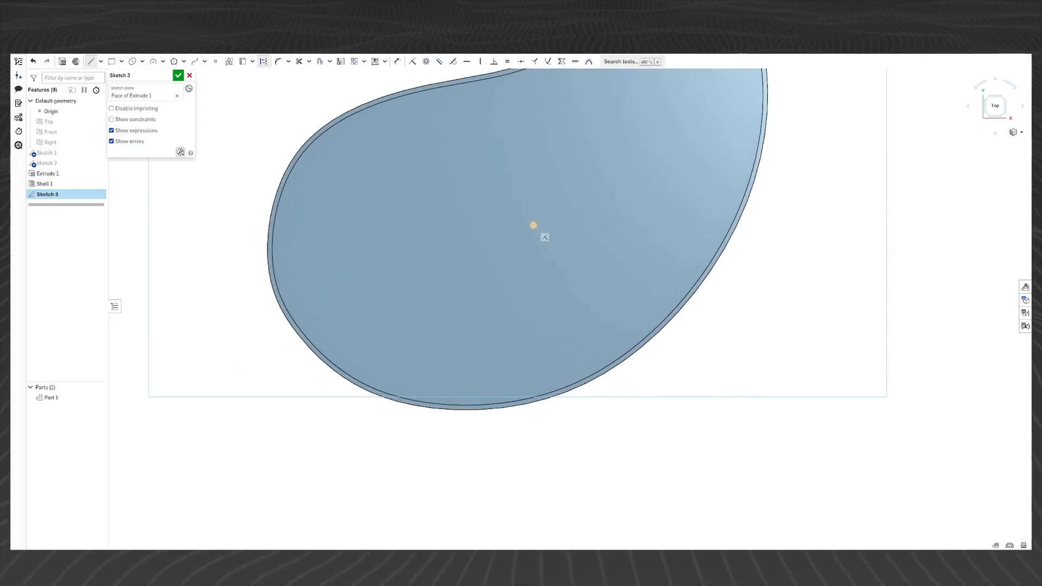
click(534, 226)
middle_drag(543, 299, 542, 238)
scroll(538, 324, up, 3)
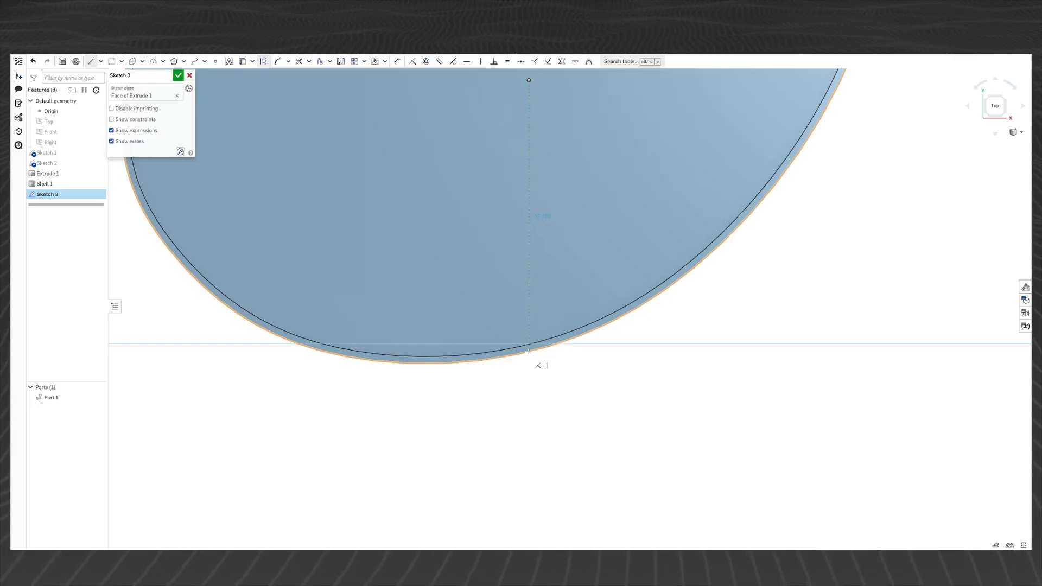
click(528, 352)
middle_drag(604, 378, 614, 348)
key(Escape)
middle_drag(643, 313, 593, 429)
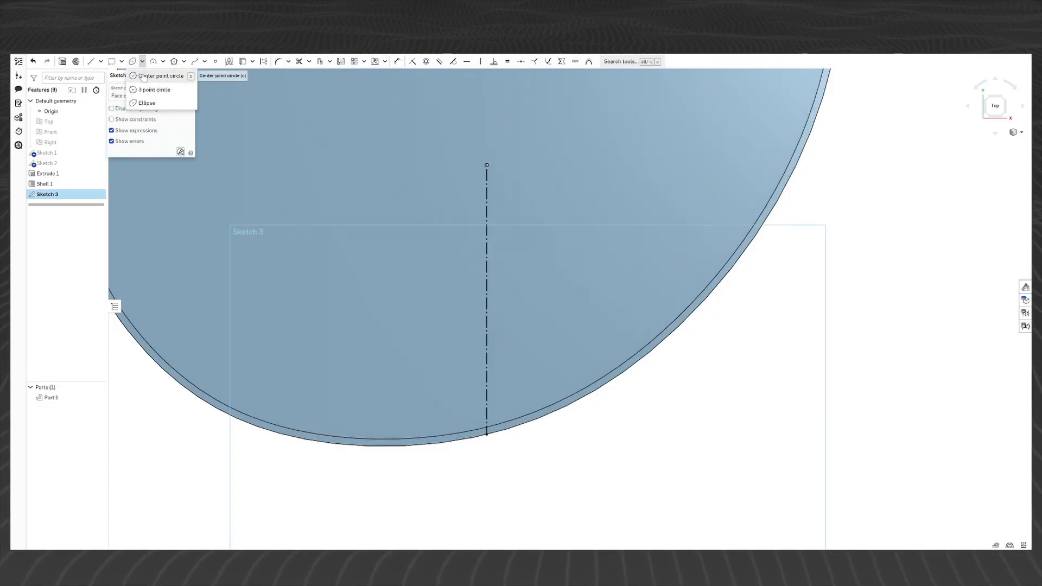
Draw a circle of diameter 2 mm centred on the construction line's end at the rim, and close the sketch
click(132, 61)
scroll(475, 408, up, 3)
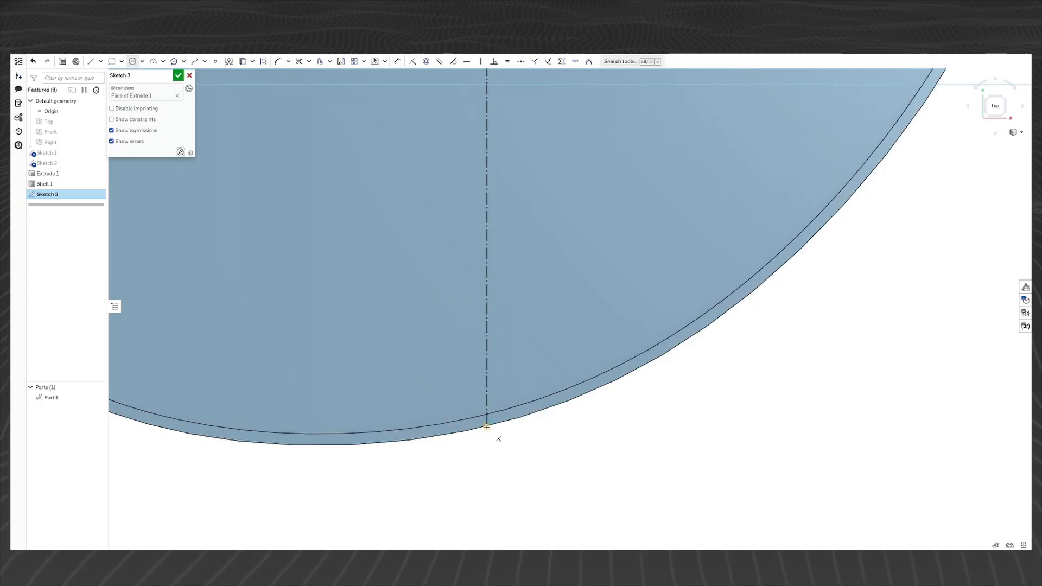
click(478, 413)
text(2)
key(Return)
click(178, 75)
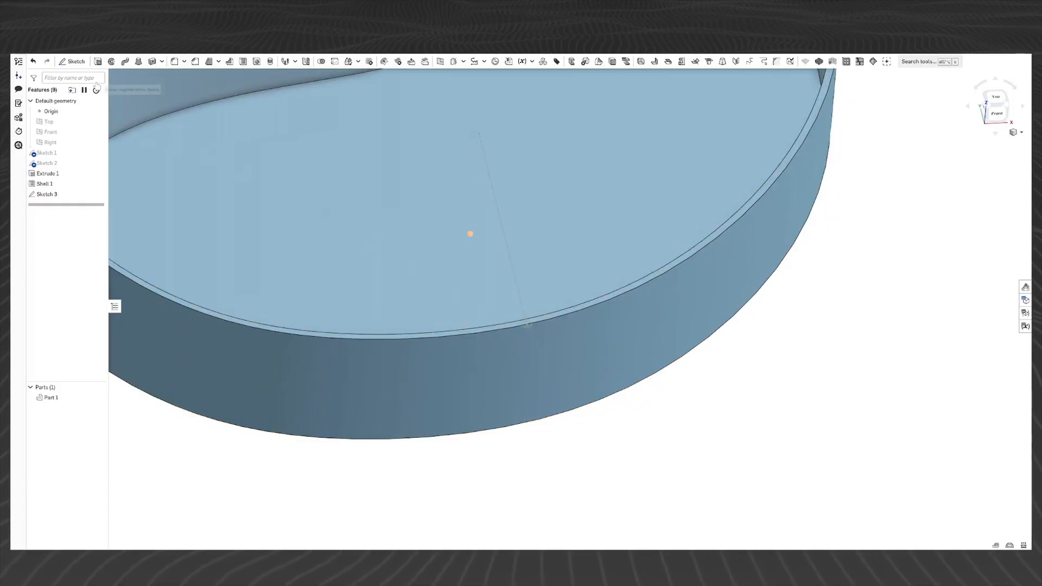
Extrude both regions of the small rim circle as a solid running downward along the tray's wall
click(98, 61)
scroll(541, 329, up, 3)
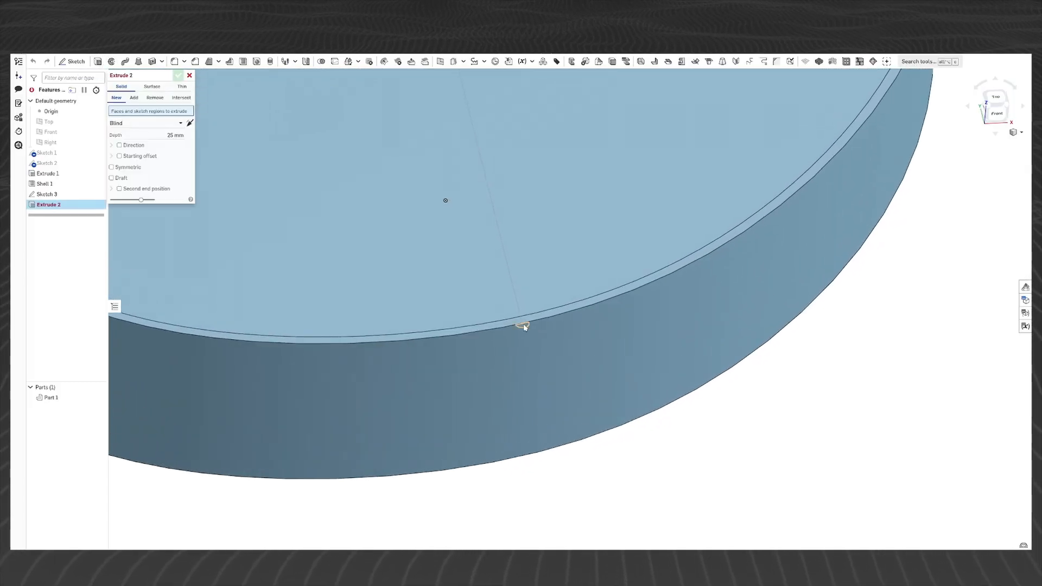
click(524, 325)
click(517, 324)
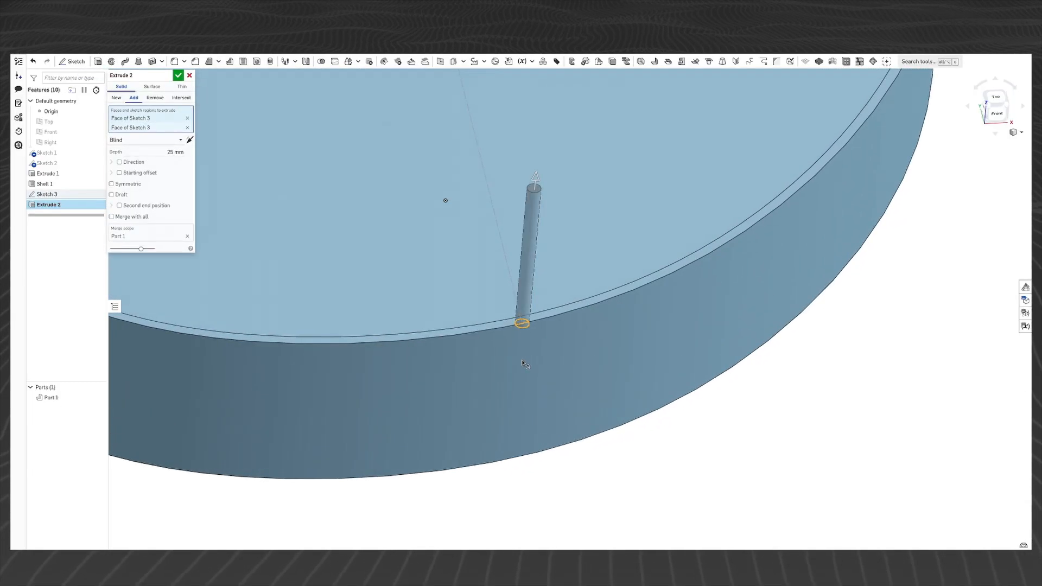
click(189, 140)
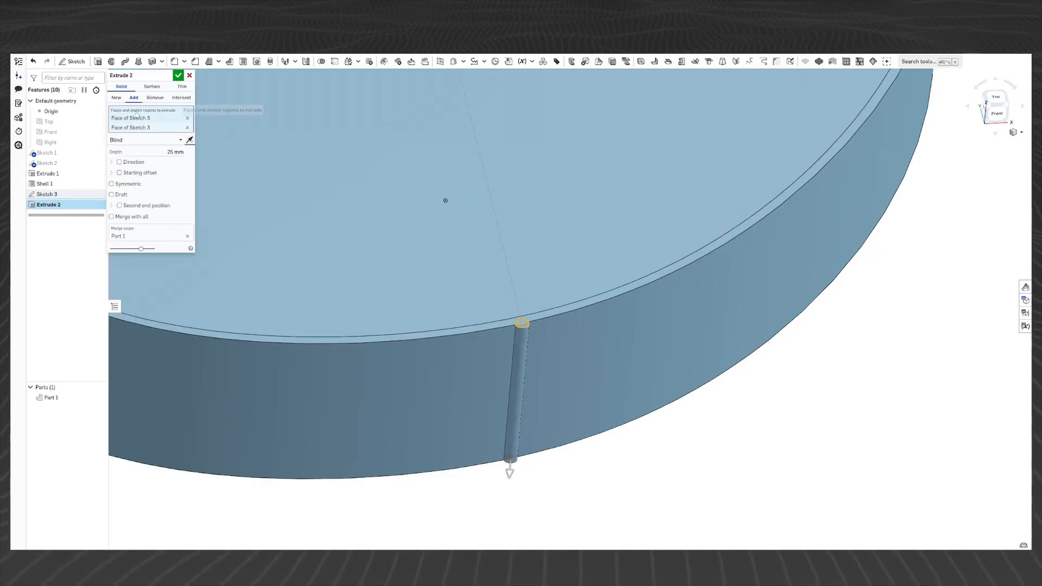
End the rib's extrusion at the tray's bottom face and create it as a new separate part
click(157, 140)
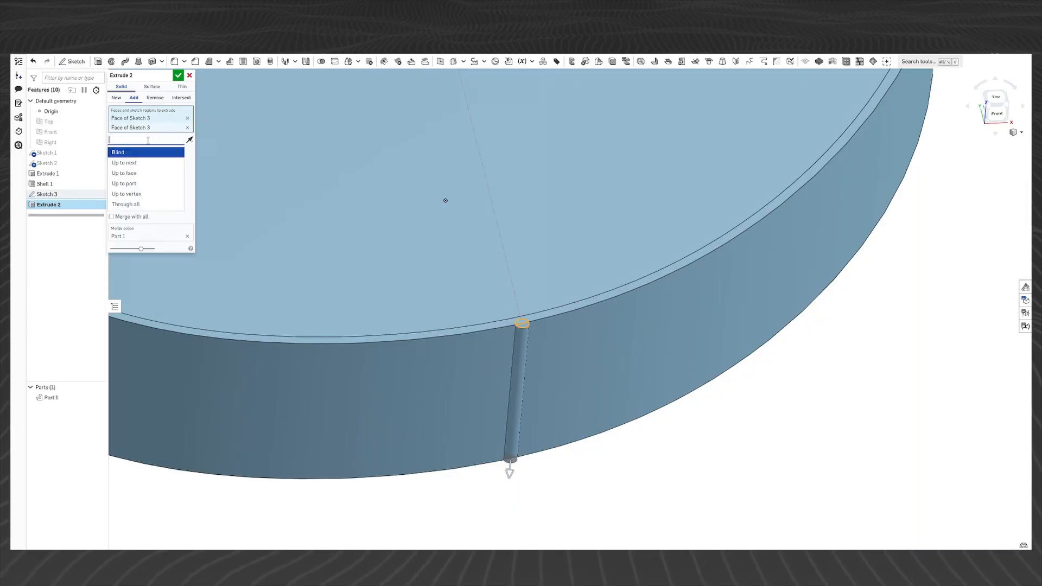
click(138, 174)
right_drag(760, 403, 596, 344)
click(650, 303)
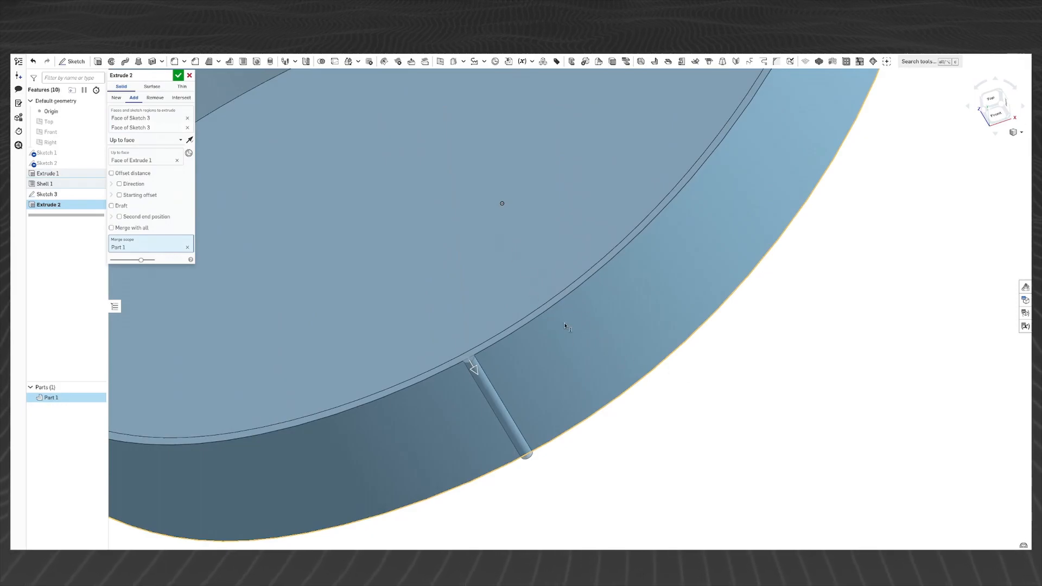
right_drag(512, 330, 499, 311)
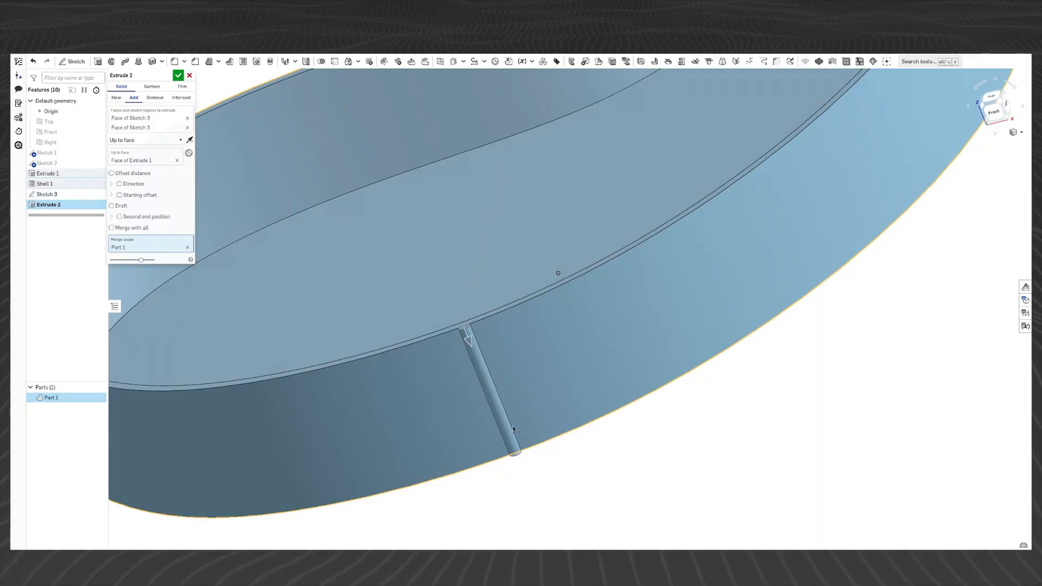
click(117, 98)
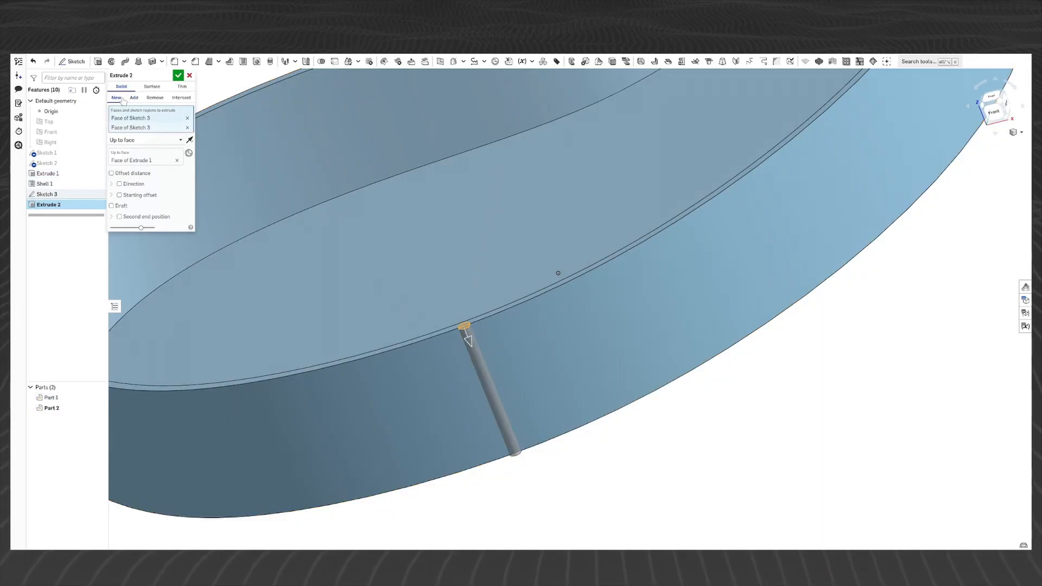
click(178, 76)
Curve-pattern the rib part along the rim's outer edge with 150 equally spaced instances, oriented tangent to the curve
scroll(553, 343, down, 2)
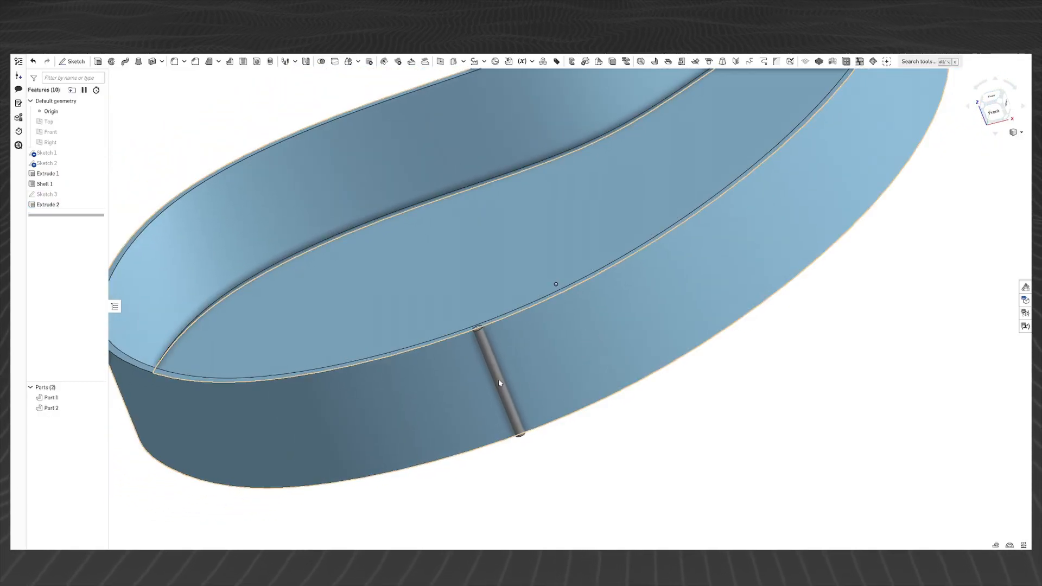
right_drag(646, 422, 673, 435)
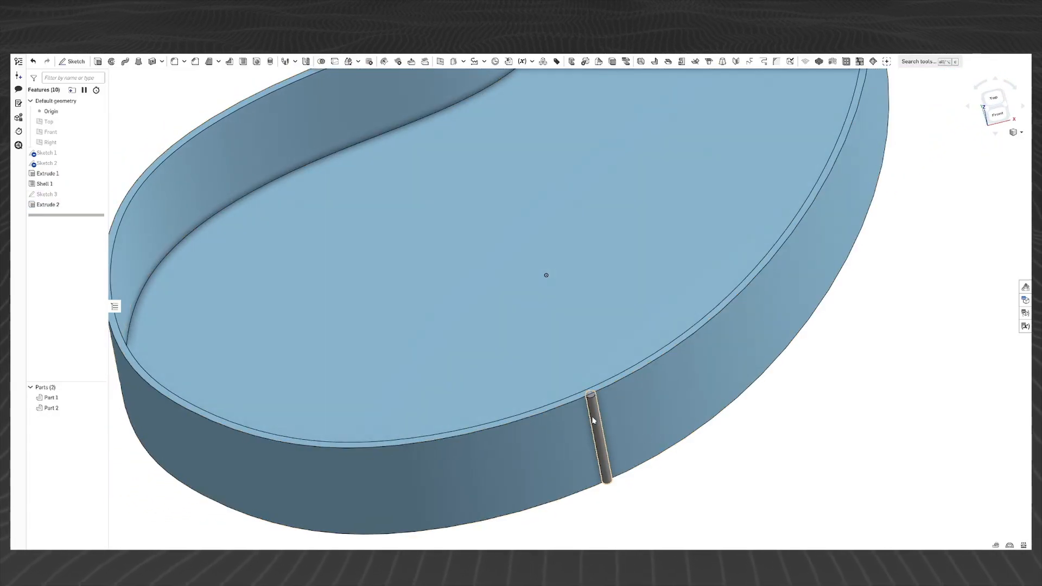
scroll(695, 393, down, 2)
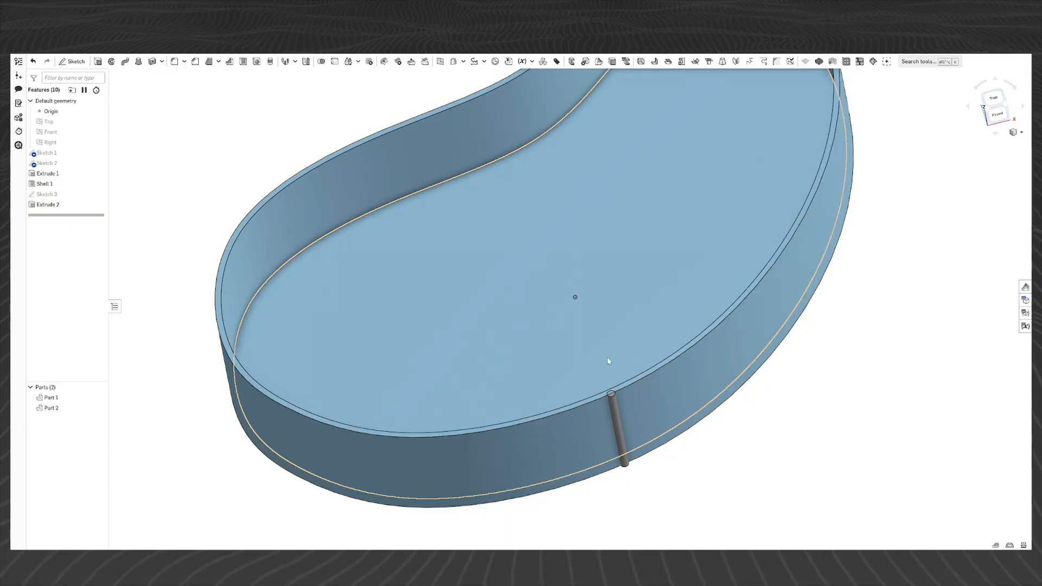
middle_drag(779, 392, 715, 400)
scroll(714, 400, down, 2)
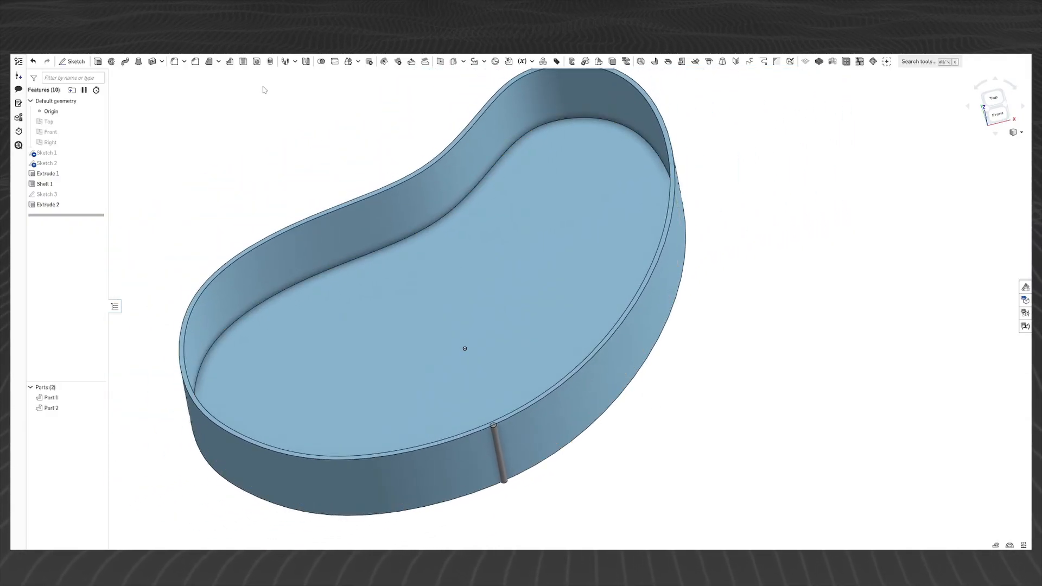
click(288, 61)
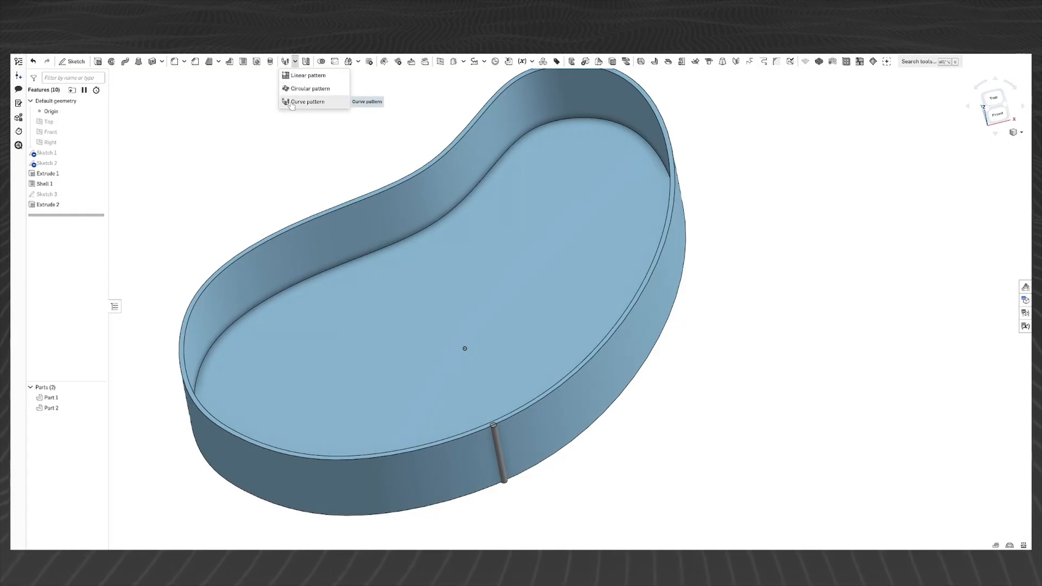
click(308, 102)
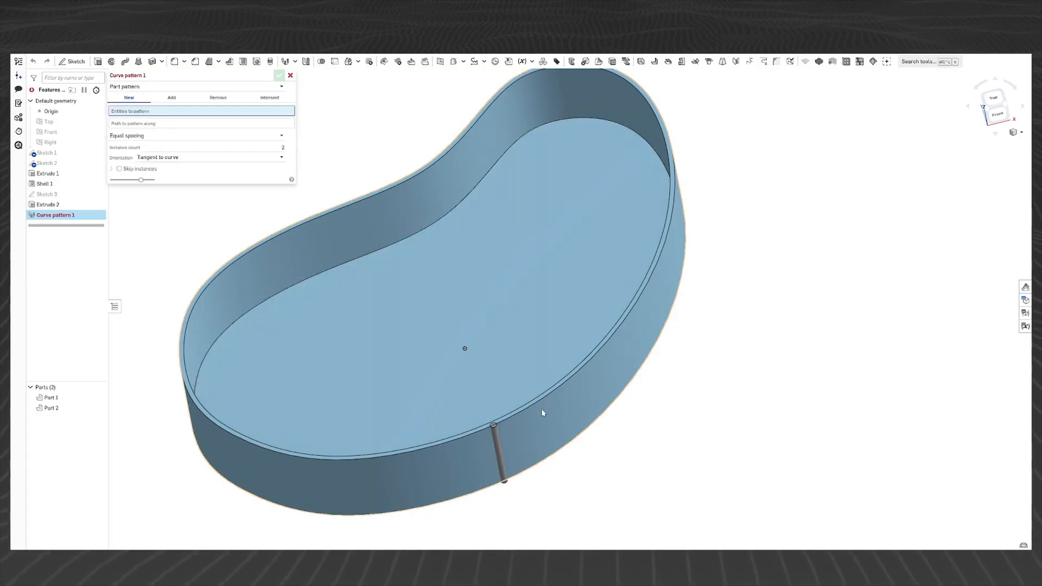
click(497, 443)
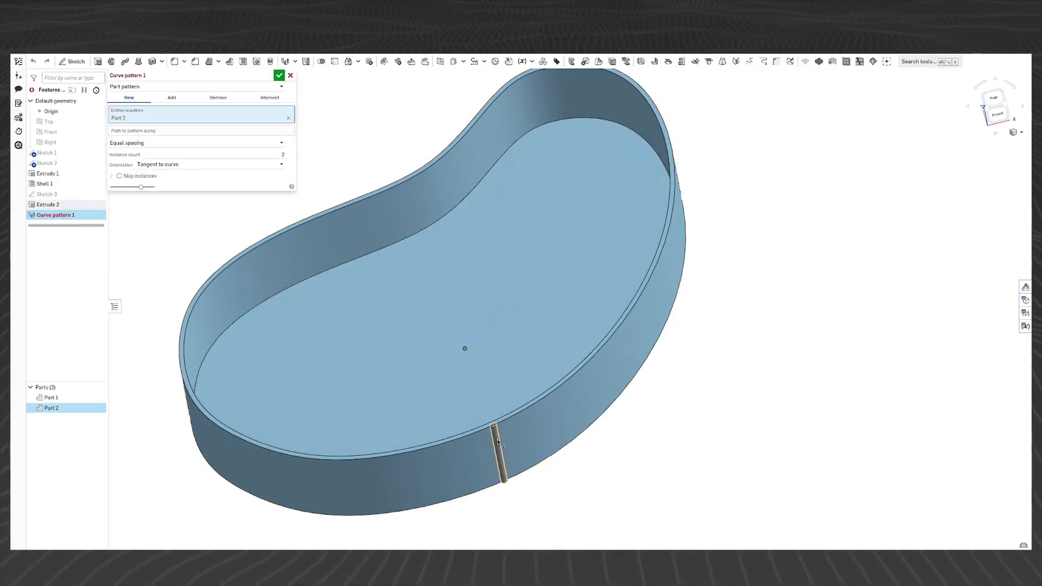
click(155, 131)
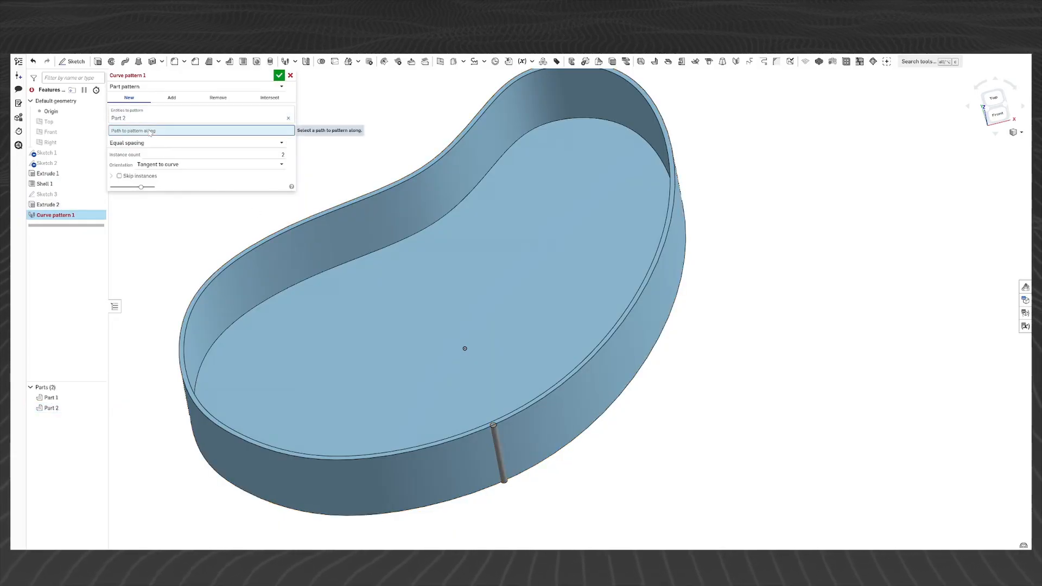
click(539, 403)
click(268, 161)
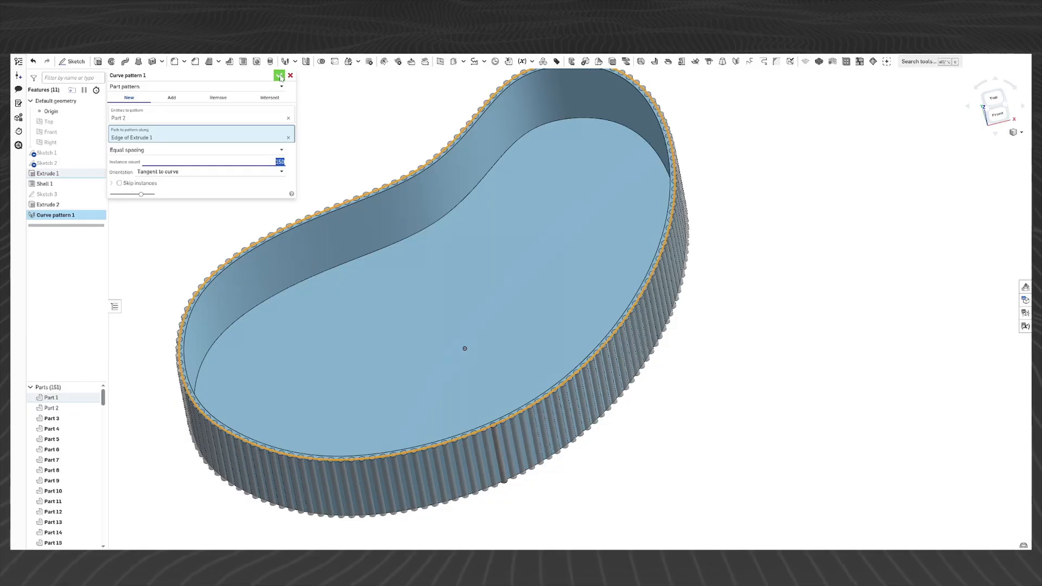
click(280, 77)
Edit the curve pattern to add its instances to the tray, using Part 1 as the merge scope
right_drag(787, 295, 705, 314)
double_click(69, 216)
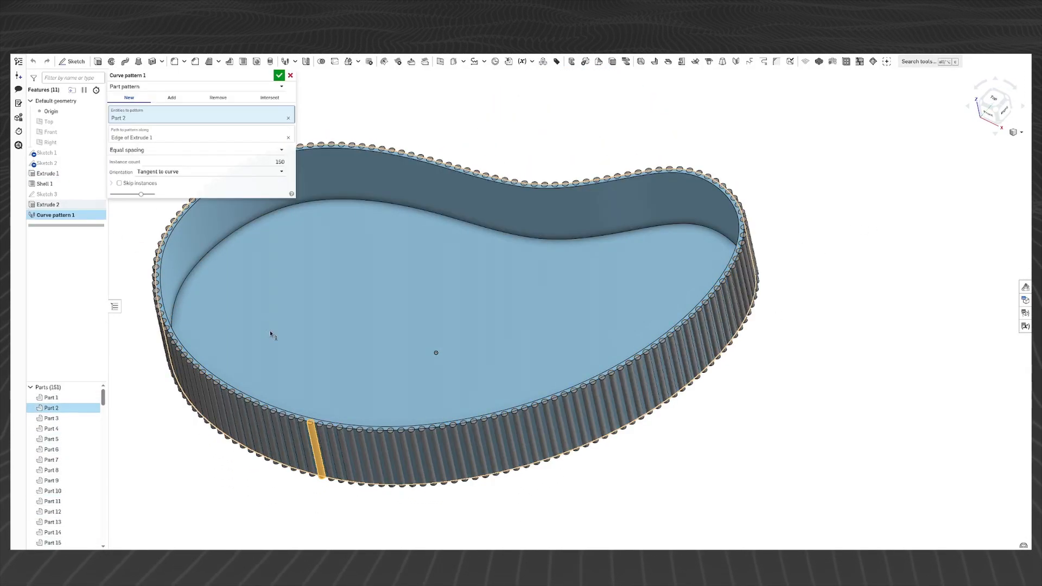
click(172, 98)
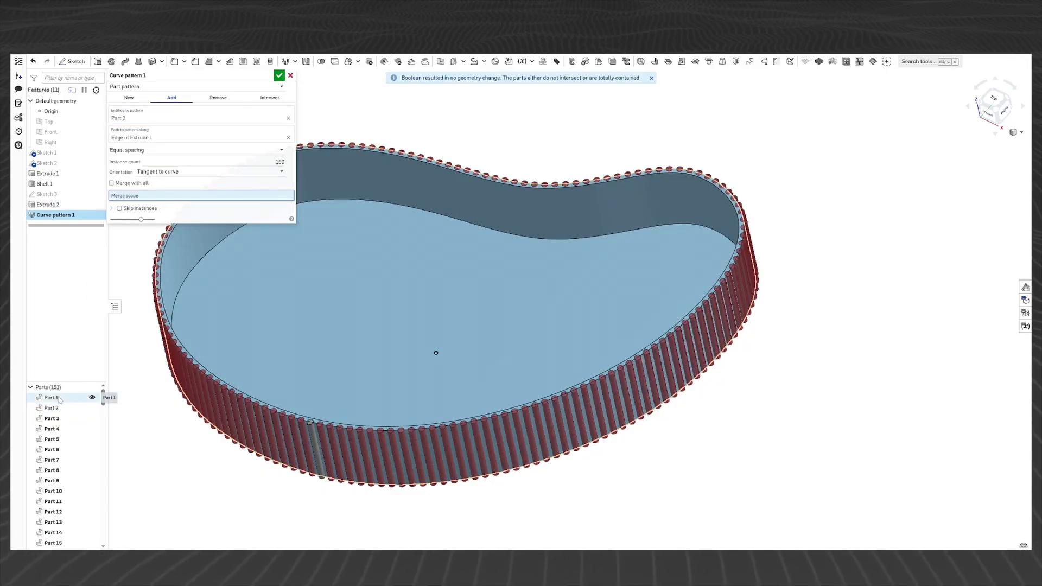
click(52, 398)
click(279, 74)
Inspect the ribbed outer wall of the tray from several angles
right_drag(456, 275, 944, 335)
right_drag(261, 357, 361, 485)
right_drag(490, 440, 408, 338)
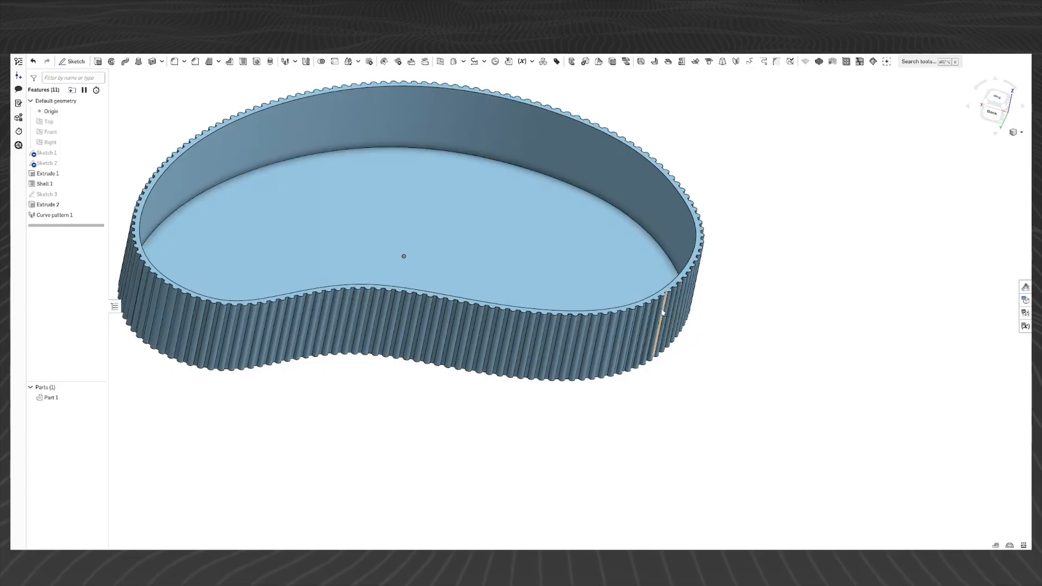
scroll(664, 311, down, 5)
right_drag(745, 308, 727, 395)
middle_drag(727, 396, 644, 405)
scroll(644, 404, up, 4)
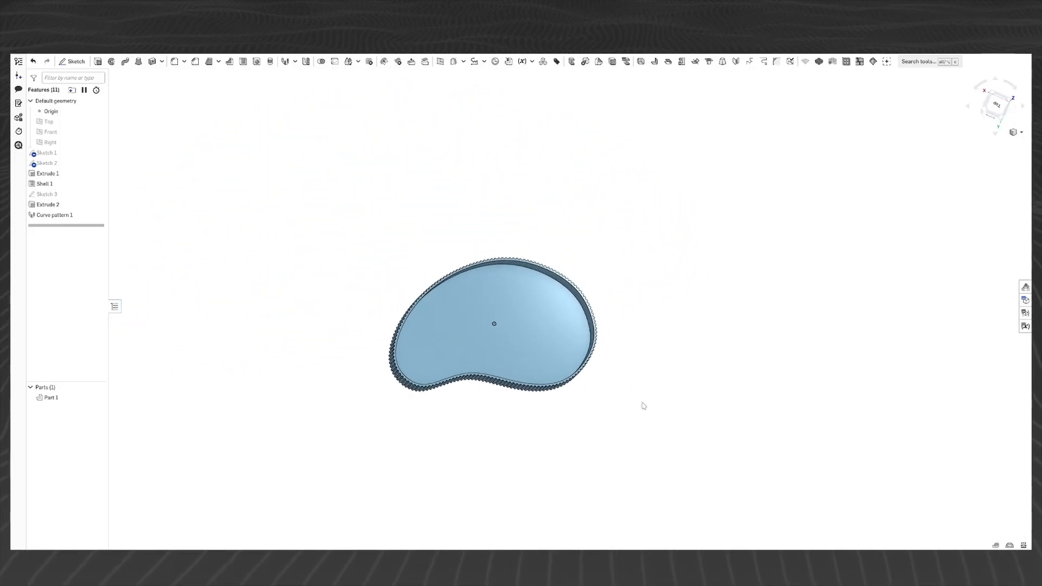
middle_drag(532, 393, 525, 369)
right_drag(507, 345, 500, 316)
middle_drag(452, 205, 407, 261)
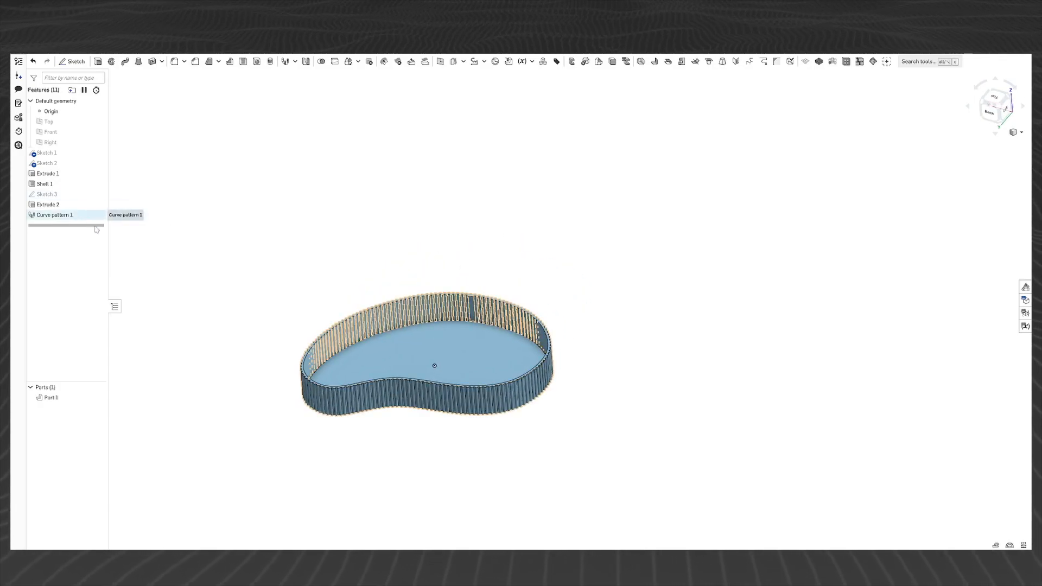
Roll the model back to just before the rib extrusion and start a sketch on the tray's bottom face, viewed straight on
drag(94, 225, 84, 200)
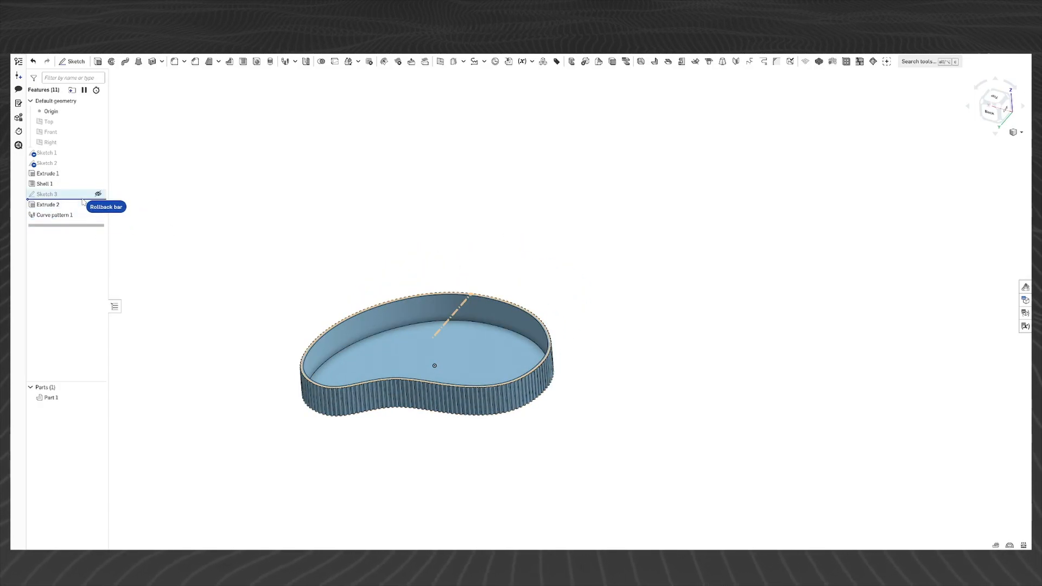
scroll(464, 294, up, 4)
mouse_move(536, 270)
right_down()
mouse_move(500, 310)
mouse_move(374, 328)
mouse_move(372, 344)
right_up()
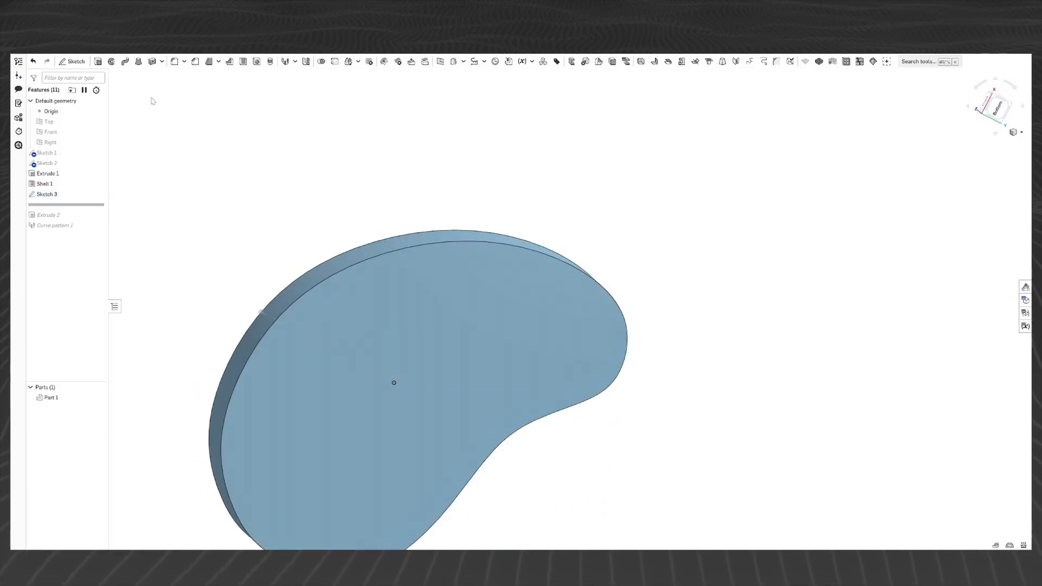
click(73, 61)
click(368, 286)
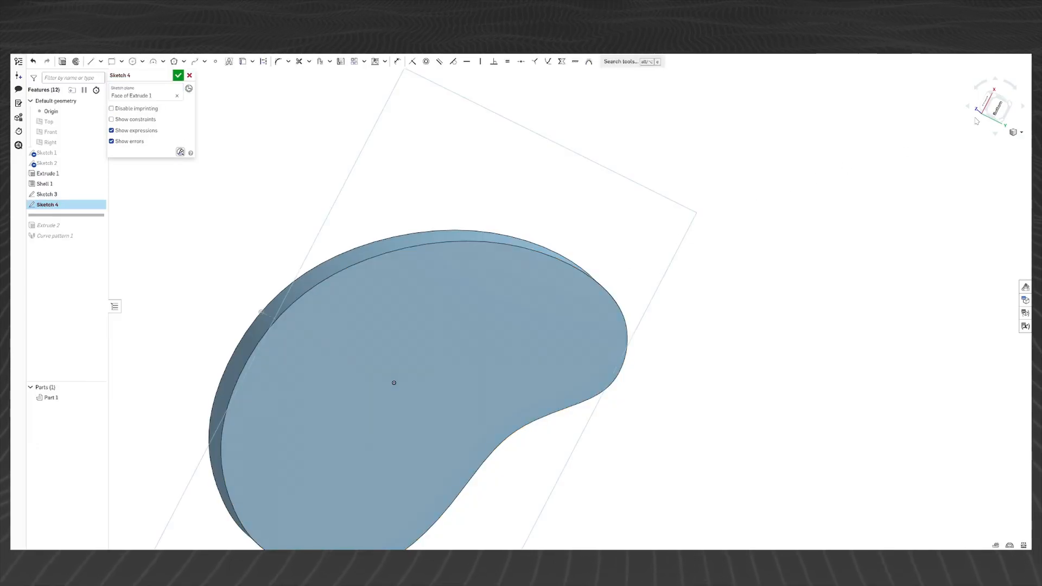
click(1002, 106)
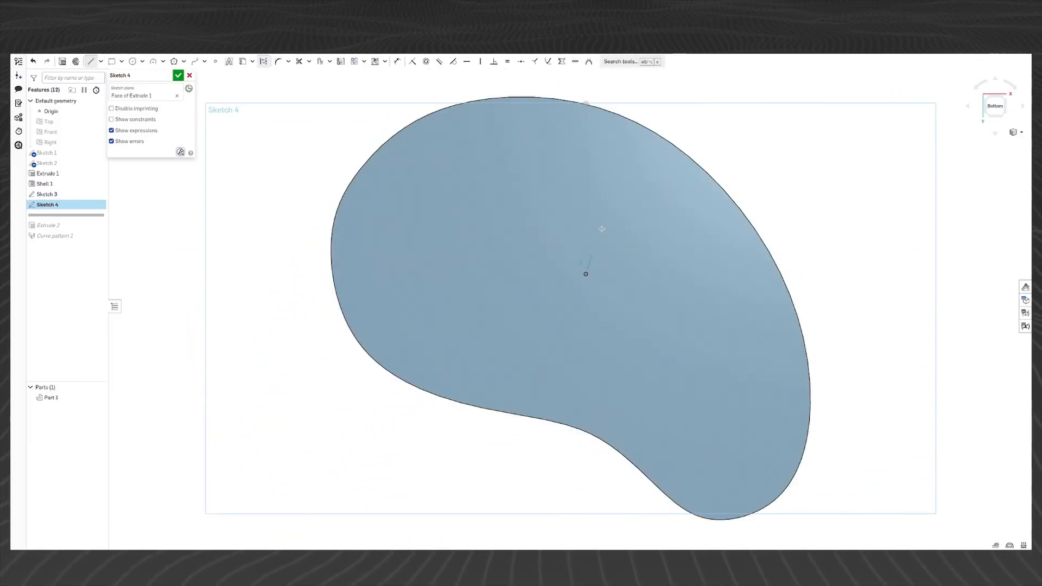
Draw a slanted construction line from the origin to the outer edge of the bottom face
scroll(597, 239, up, 4)
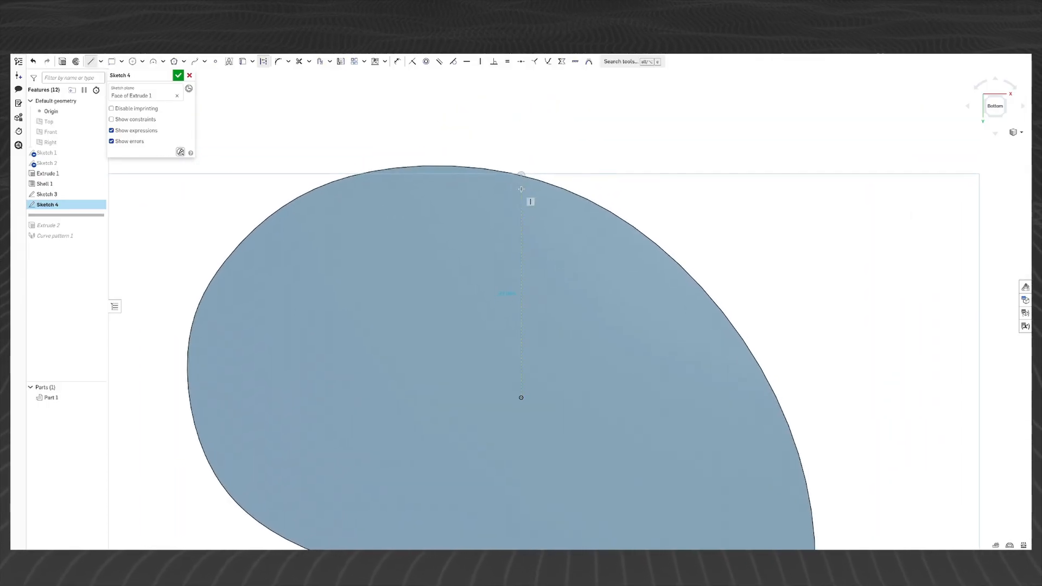
click(563, 190)
scroll(589, 144, up, 3)
key(Escape)
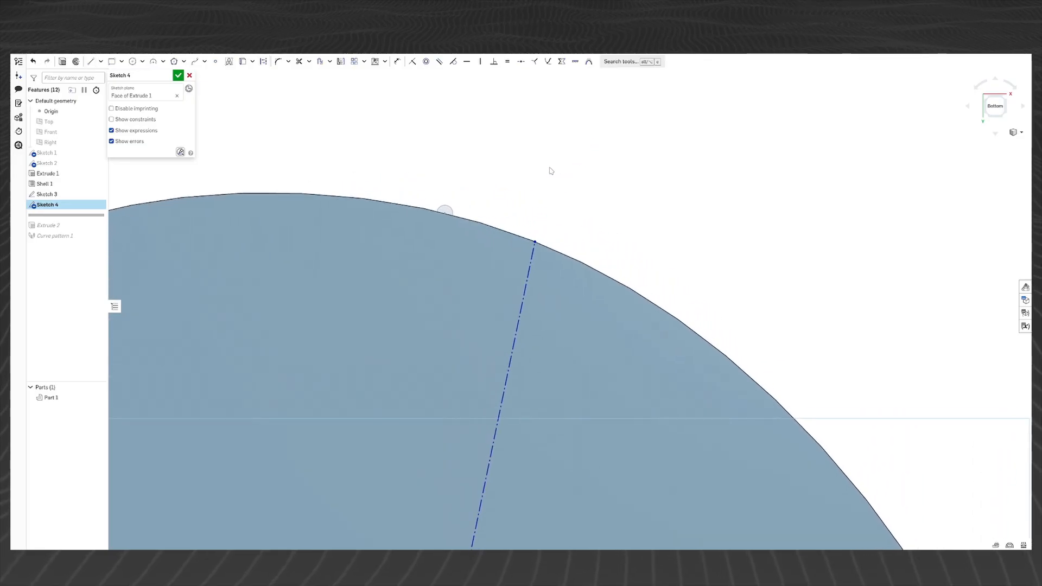
Dimension the distance between the construction line's end and the rim circle's centre as 8 mm
click(444, 212)
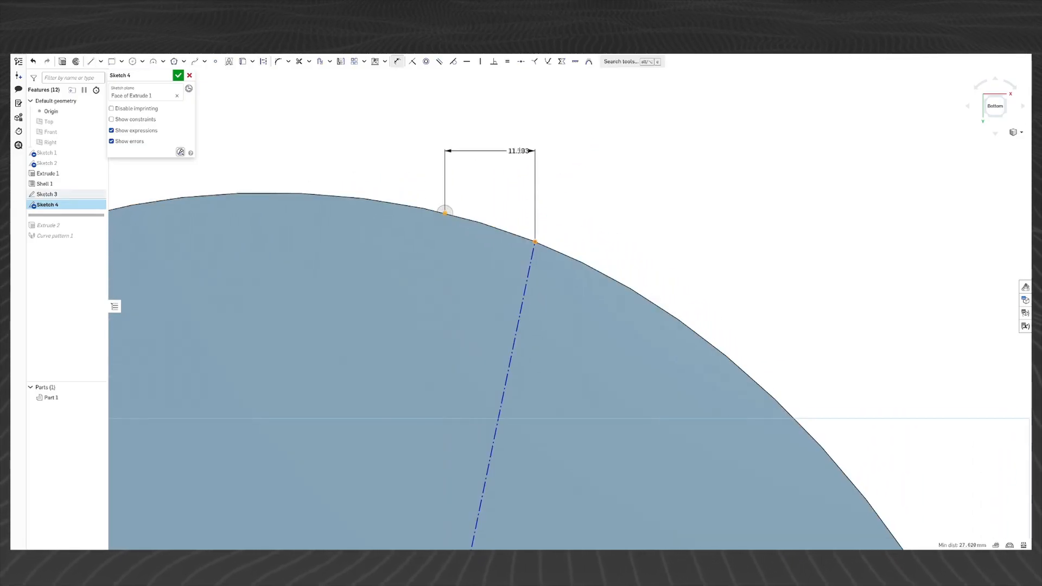
click(548, 136)
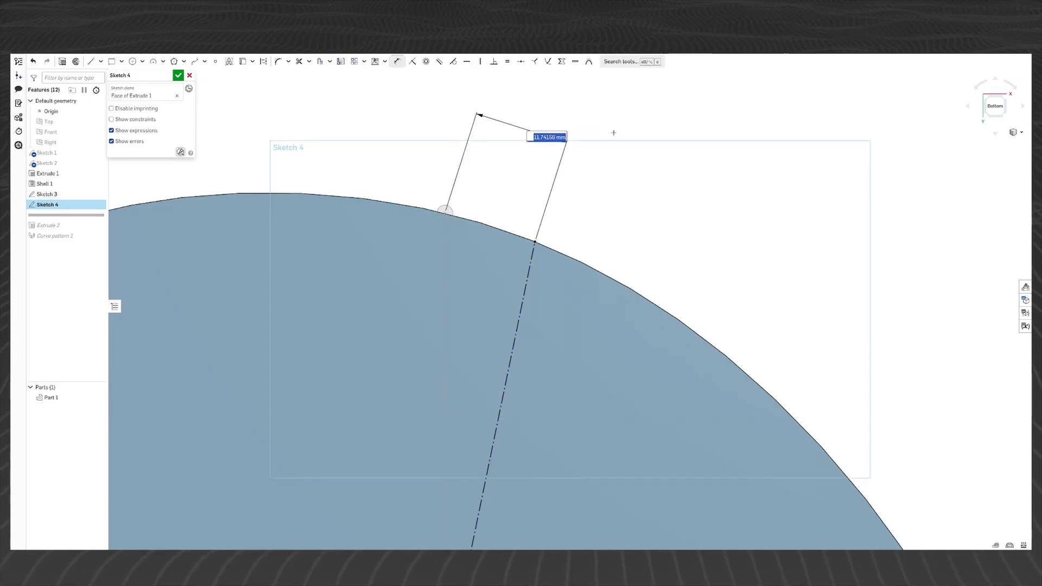
key(Return)
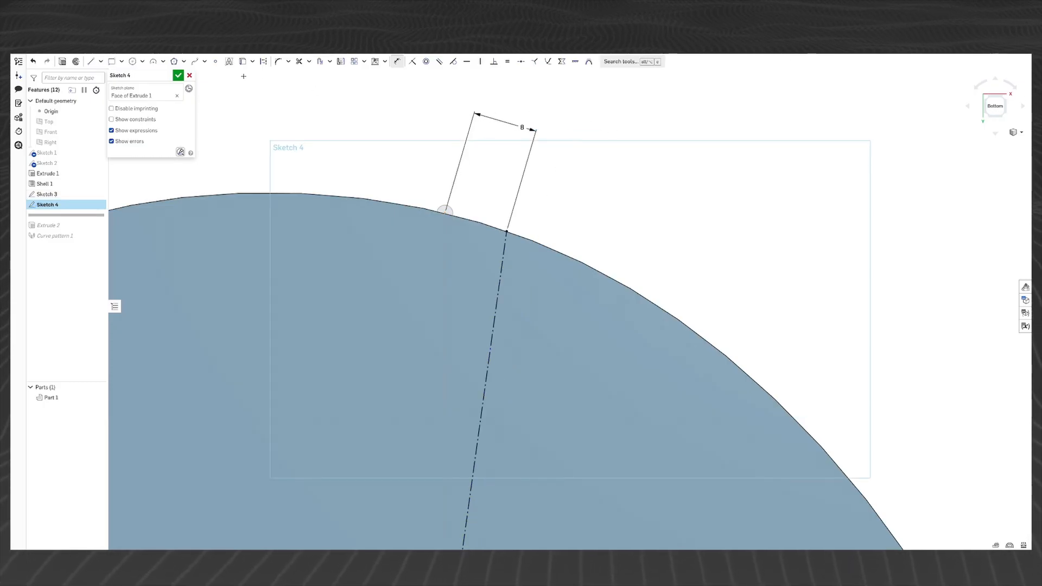
Draw a circle of diameter 2 mm centred on the construction line's end at the bottom edge, and close the sketch
scroll(506, 239, up, 5)
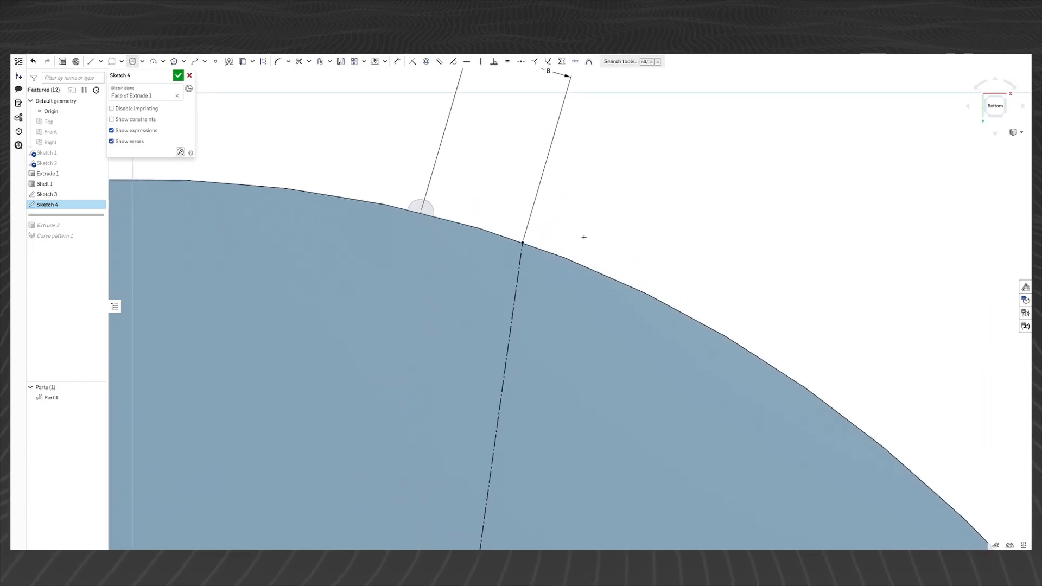
click(488, 221)
text(2)
key(Return)
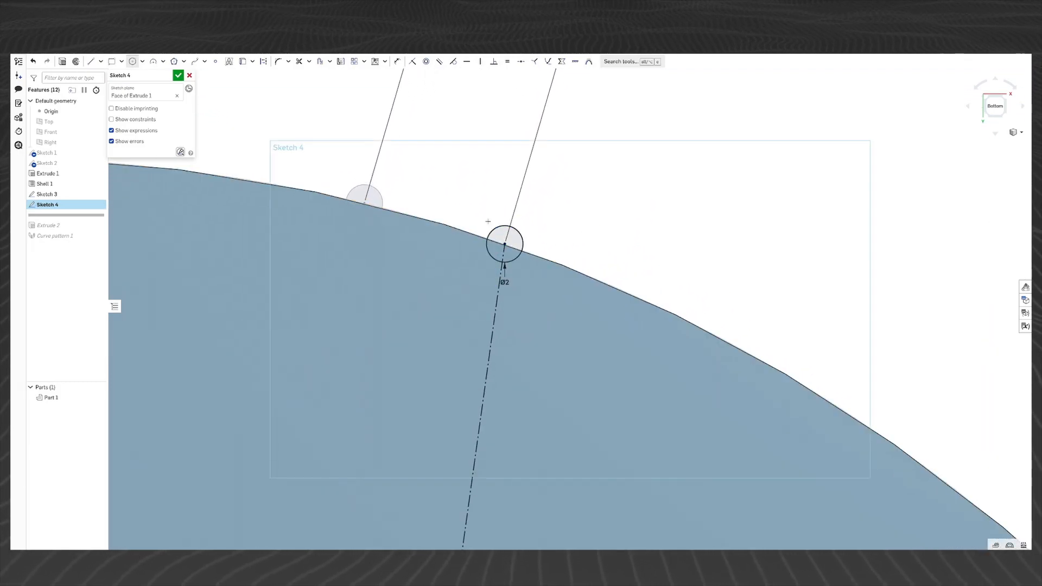
click(179, 76)
Loft between the outer halves of the rim circle and the bottom-edge circle to form a slanted rib on the wall
right_drag(636, 204, 628, 295)
scroll(627, 262, down, 4)
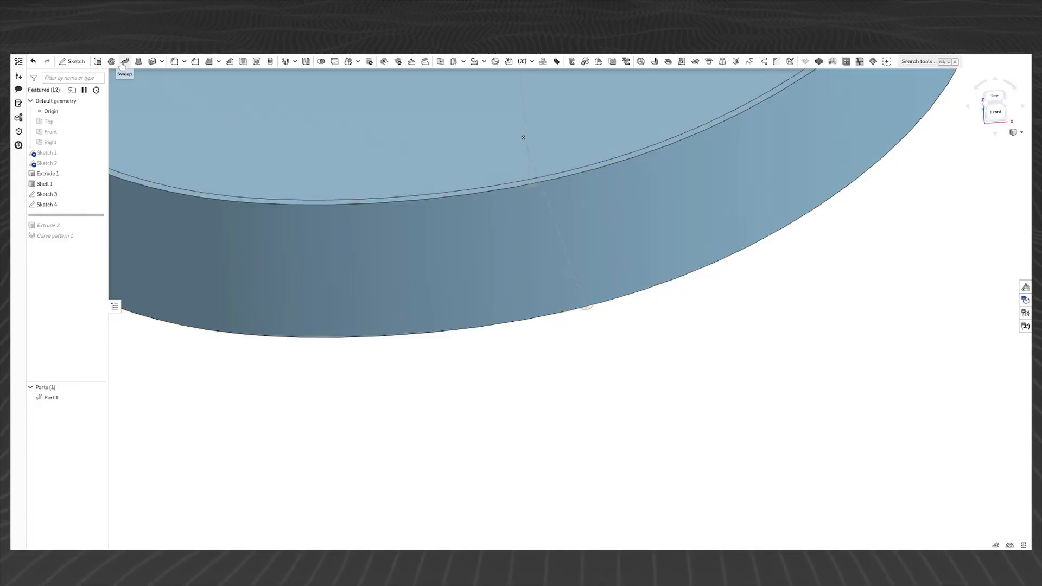
click(138, 62)
scroll(527, 186, up, 4)
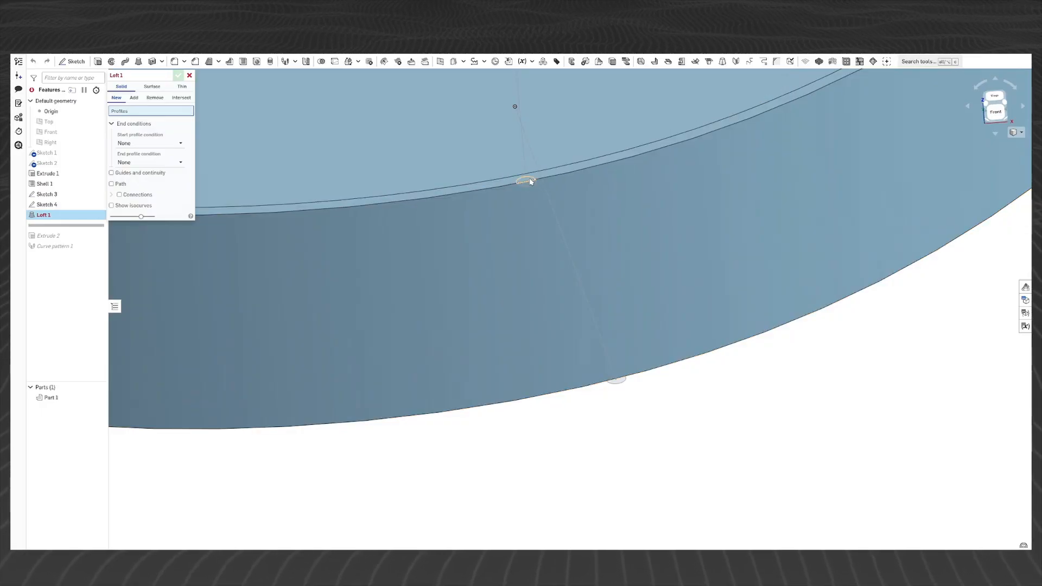
click(531, 185)
mouse_move(669, 366)
right_down()
mouse_move(617, 316)
mouse_move(621, 279)
right_up()
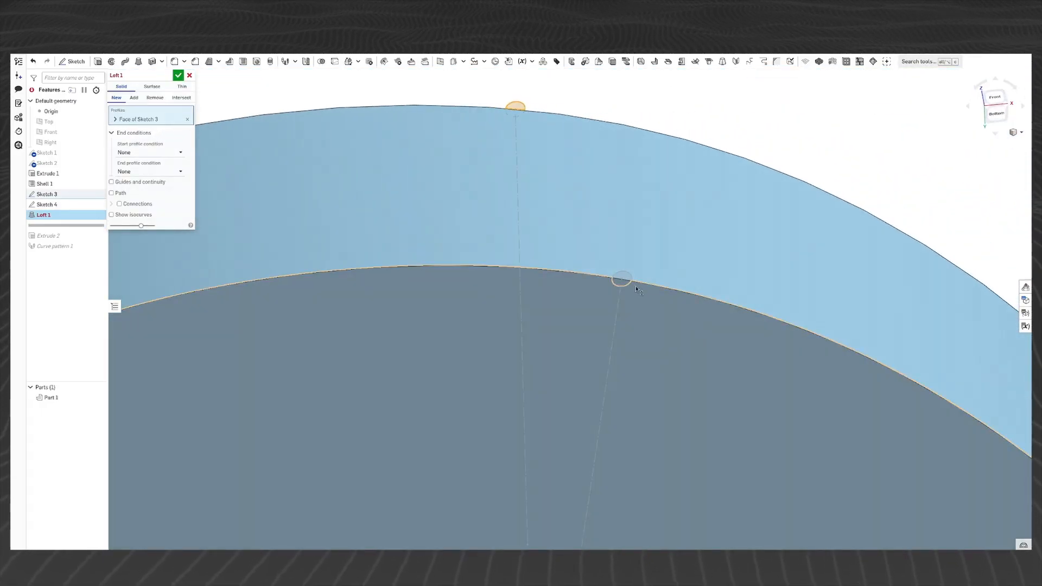
click(622, 277)
right_drag(653, 149, 615, 220)
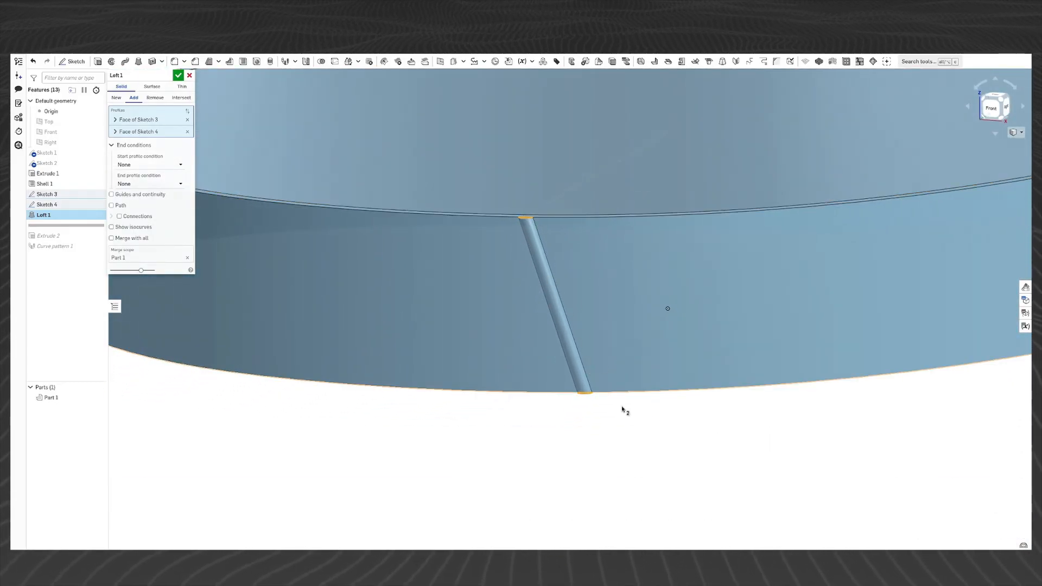
Try the Normal to profile, Tangent to profile and Match tangent start conditions on the loft, and return it to None
click(176, 165)
click(140, 188)
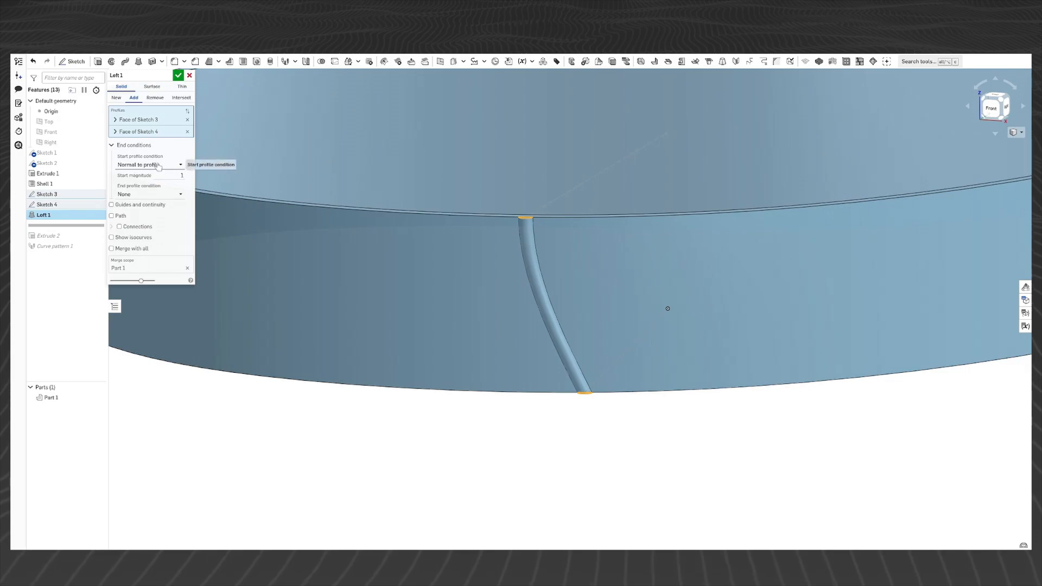
click(179, 164)
click(163, 202)
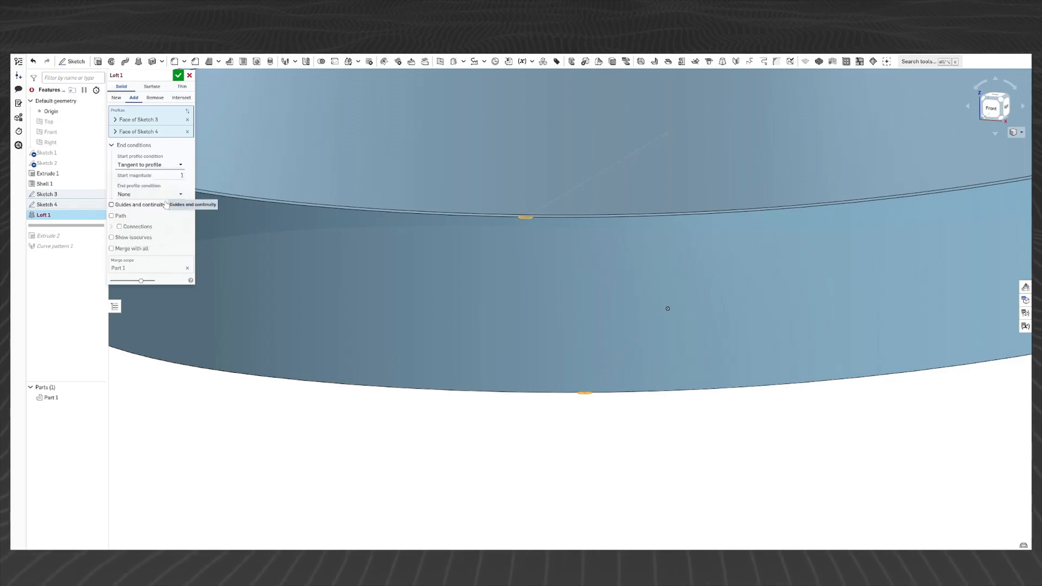
click(165, 165)
key(Down)
key(Return)
click(165, 168)
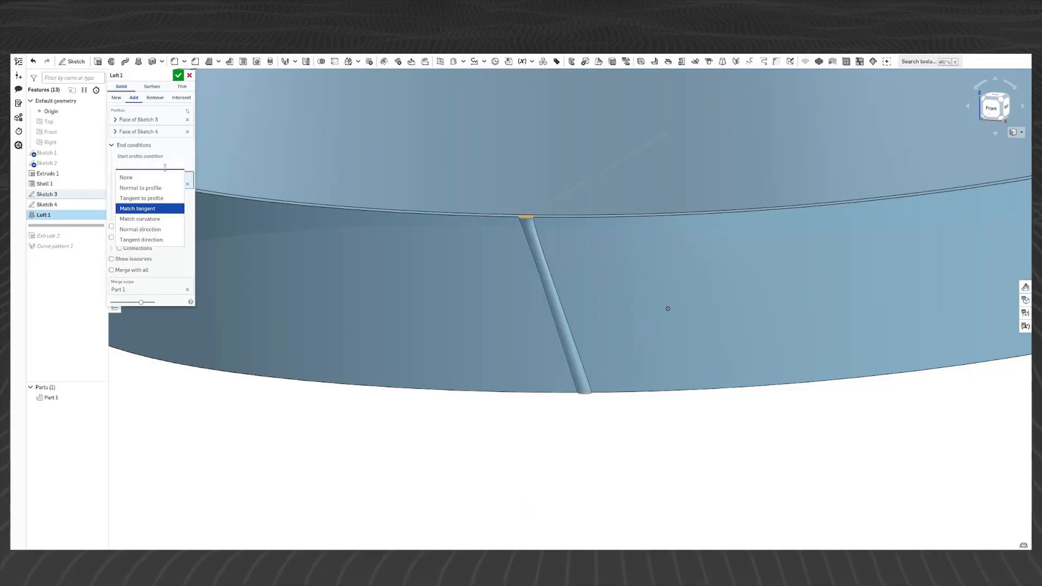
click(143, 189)
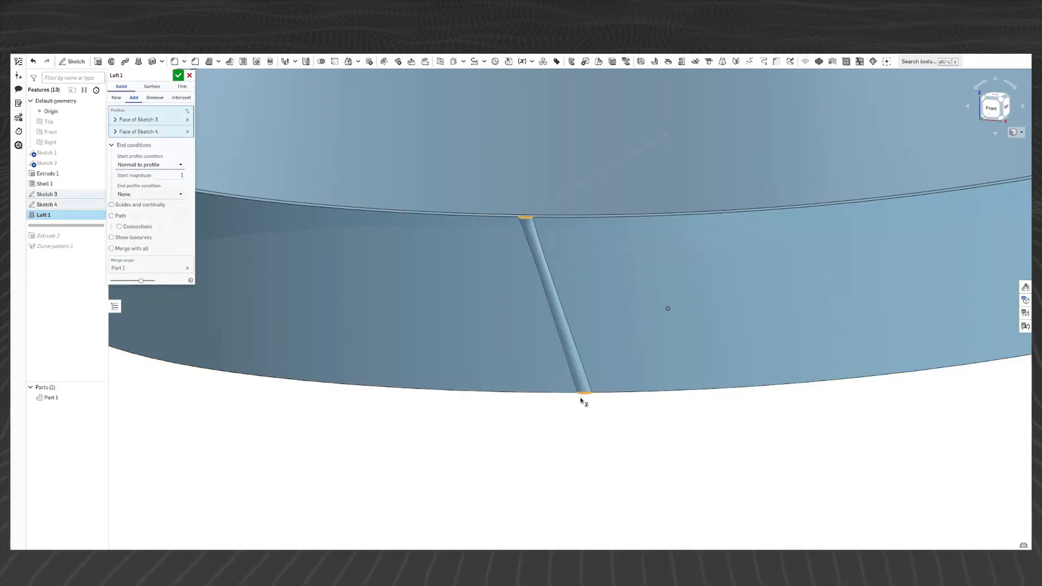
click(143, 165)
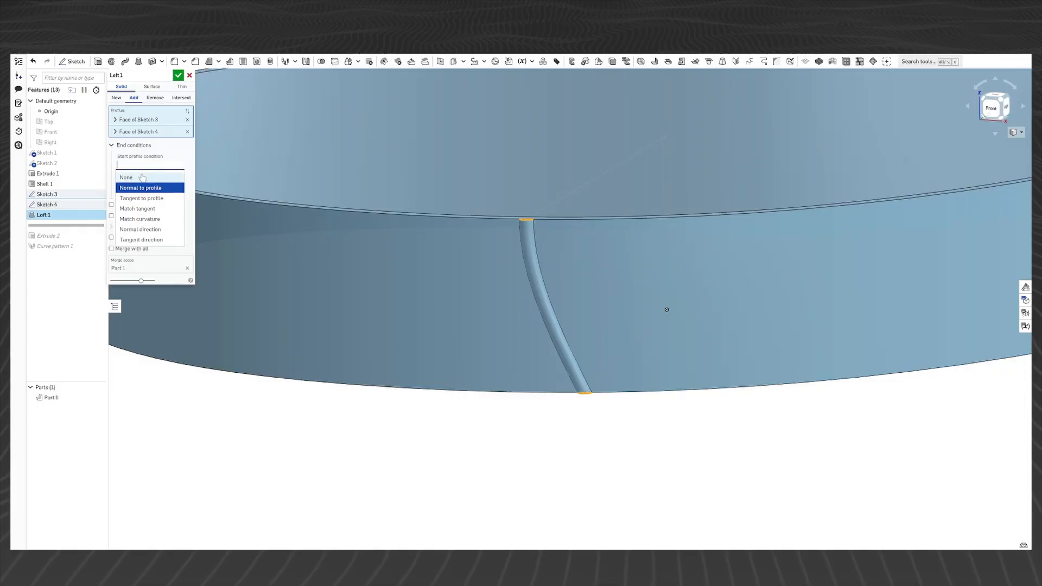
click(145, 179)
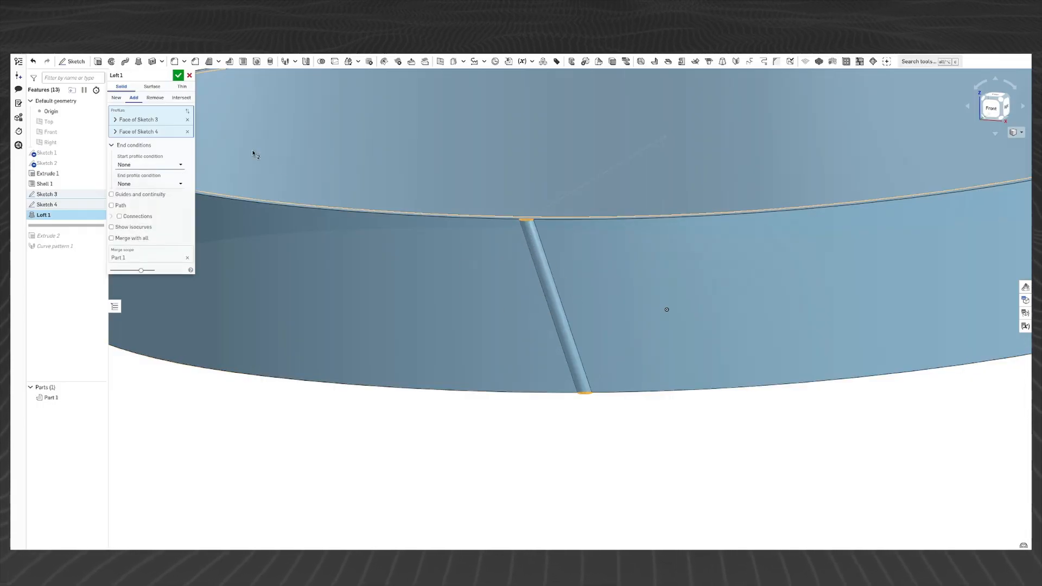
Check the slanted rib from several sides and accept the loft as an addition to the tray
scroll(553, 193, down, 1)
right_drag(553, 193, 559, 253)
scroll(565, 349, up, 5)
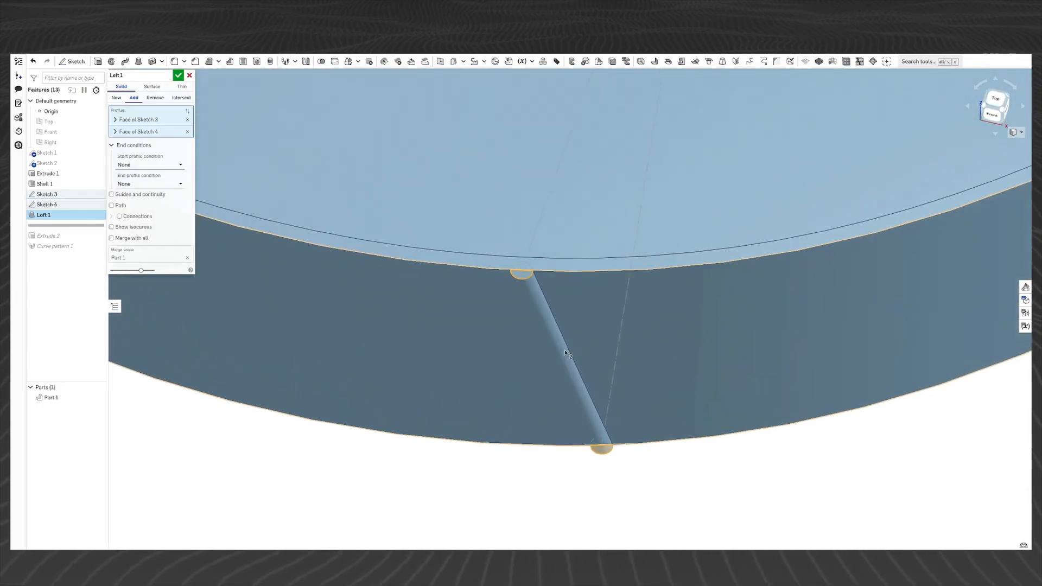
right_drag(570, 303, 539, 271)
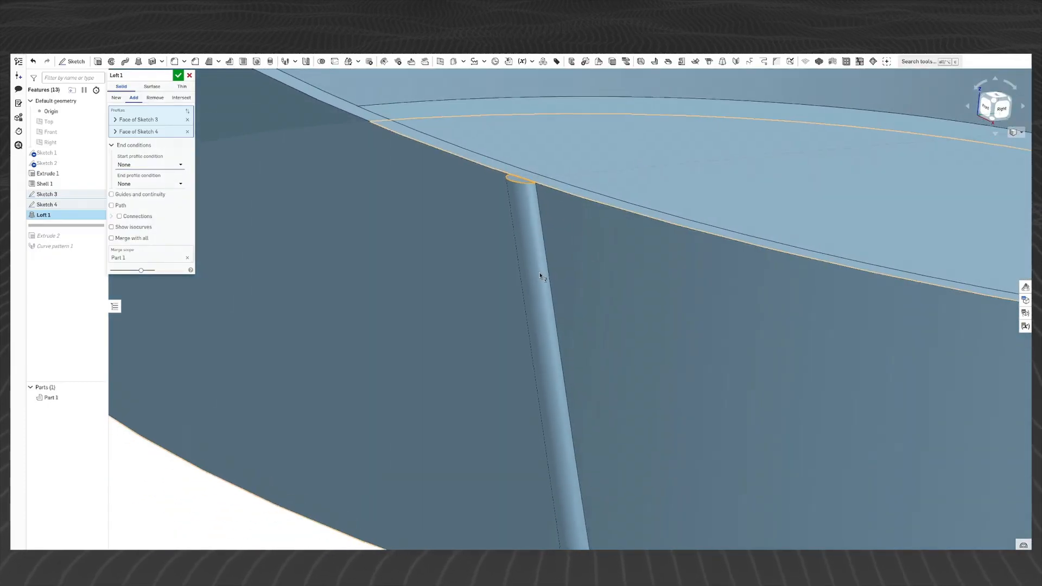
scroll(553, 304, down, 3)
key(shift+1)
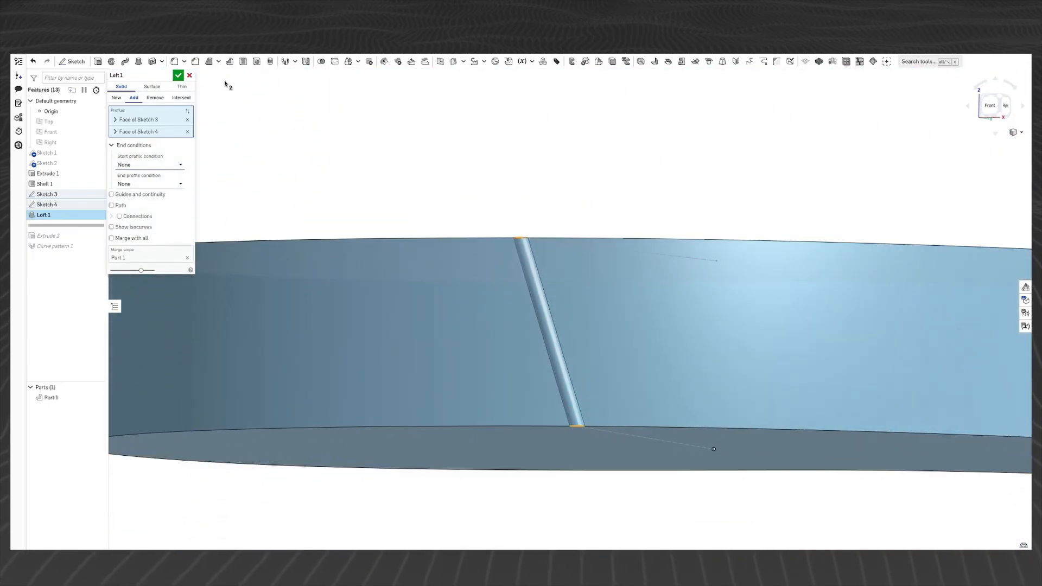
click(179, 75)
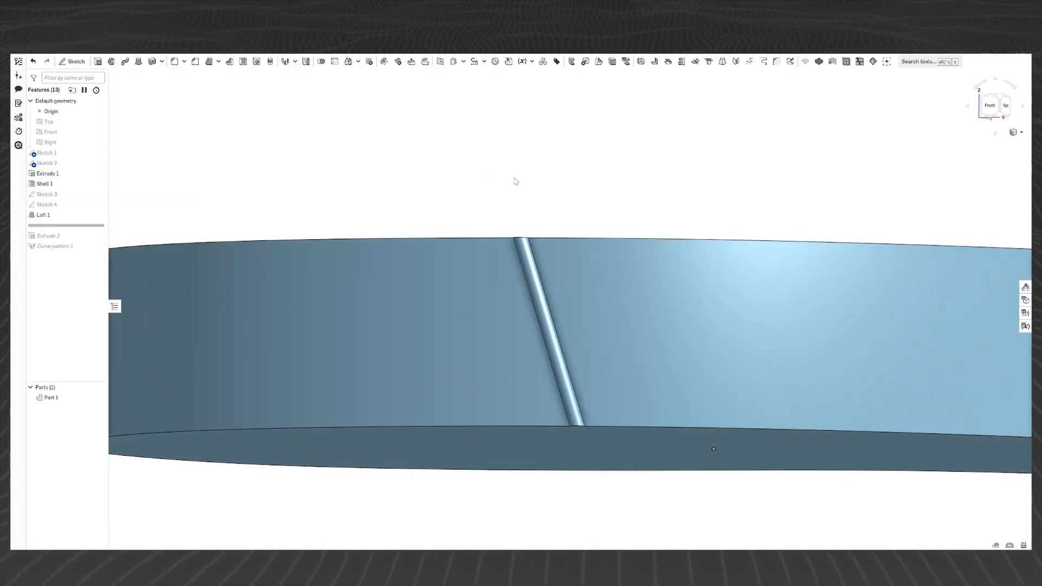
Change the slanted loft's operation to New so the rib becomes a separate part
scroll(516, 179, up, 1)
key(shift+5)
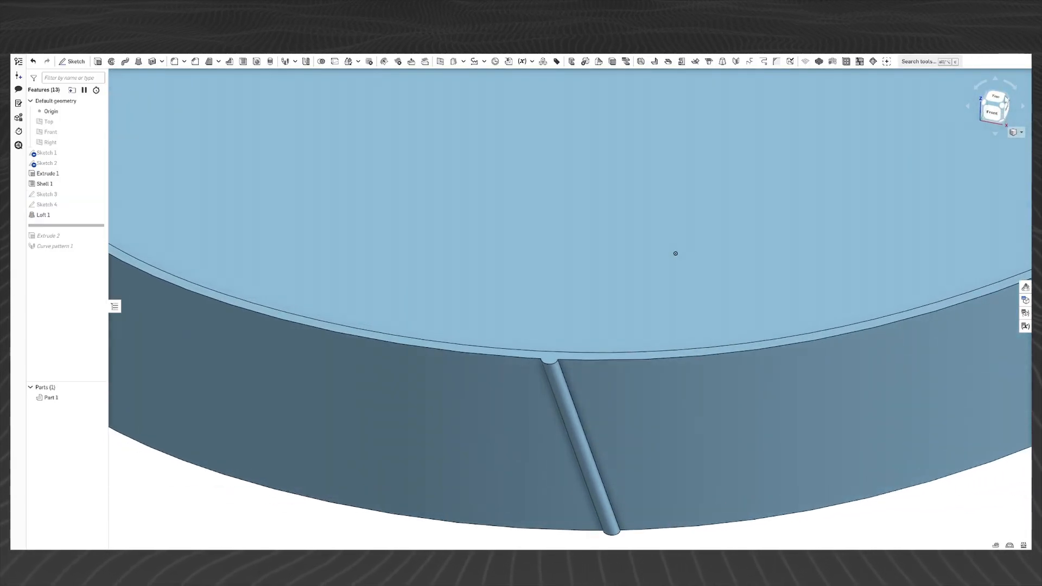
scroll(633, 513, up, 3)
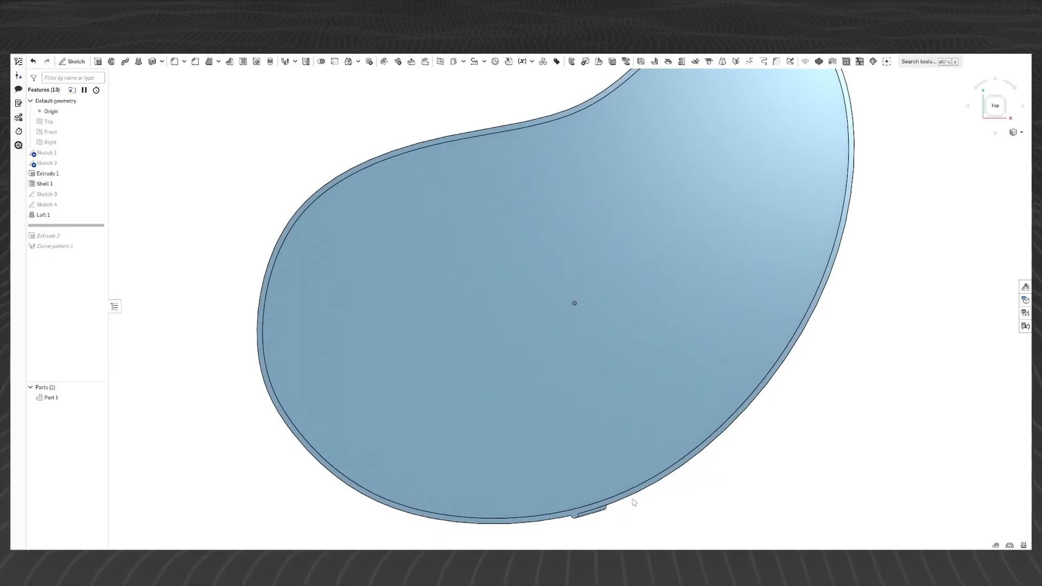
double_click(72, 215)
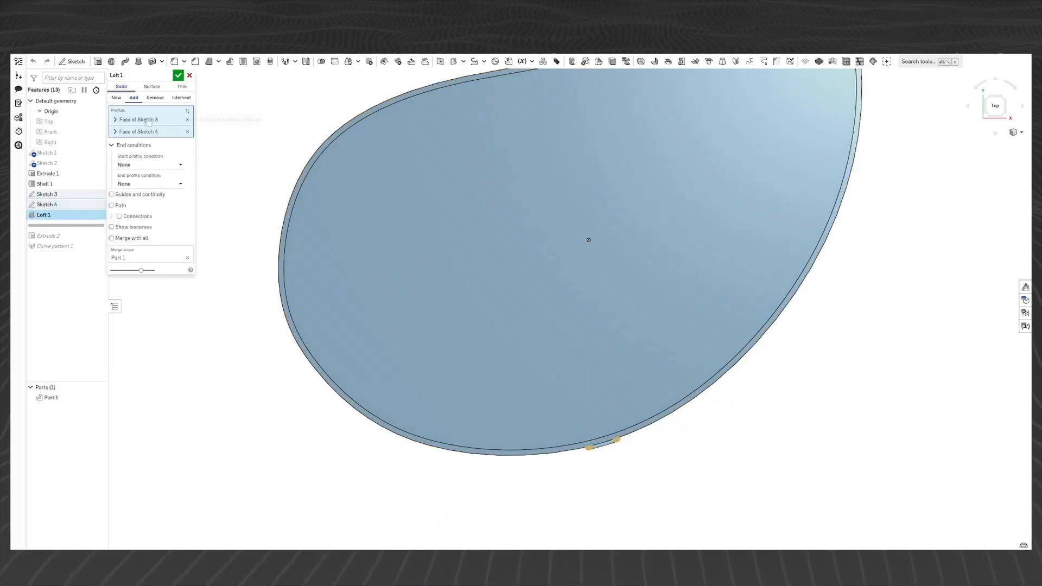
click(119, 99)
click(180, 76)
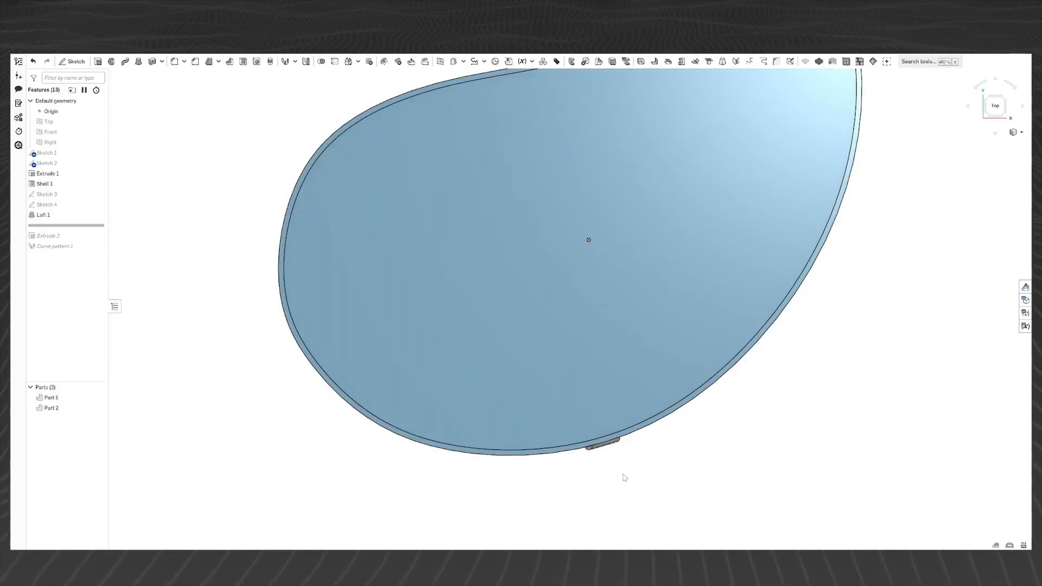
Examine how the separate slanted rib meets the tray's curved outer wall
scroll(565, 459, up, 5)
right_drag(638, 438, 803, 464)
scroll(822, 456, up, 6)
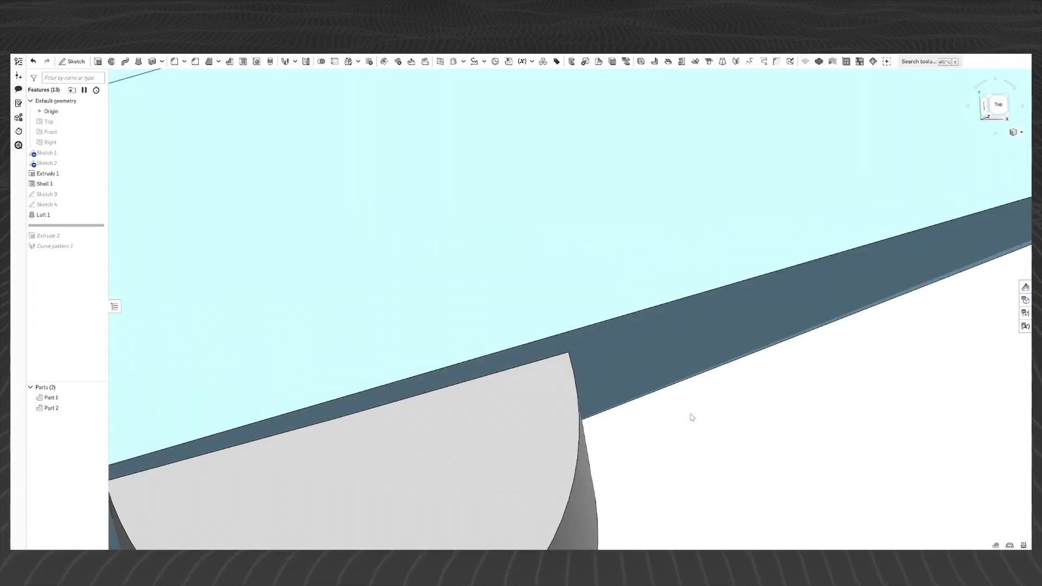
scroll(682, 412, down, 6)
scroll(723, 454, down, 3)
right_drag(808, 490, 712, 467)
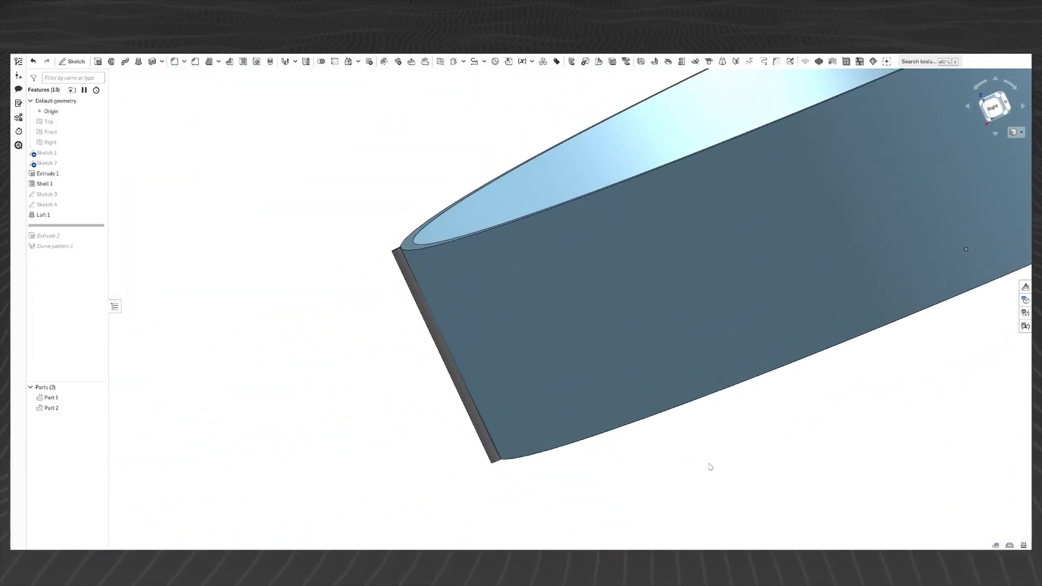
scroll(443, 356, down, 4)
right_drag(415, 342, 434, 380)
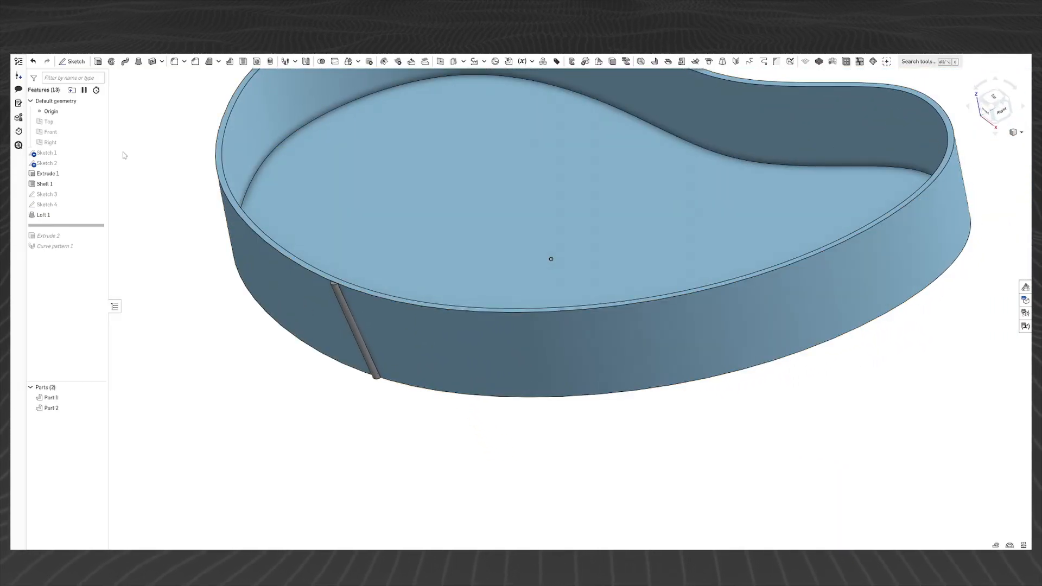
Show both circle sketches and start a second loft between the inner halves of the rim and bottom circles
click(137, 61)
scroll(288, 265, up, 5)
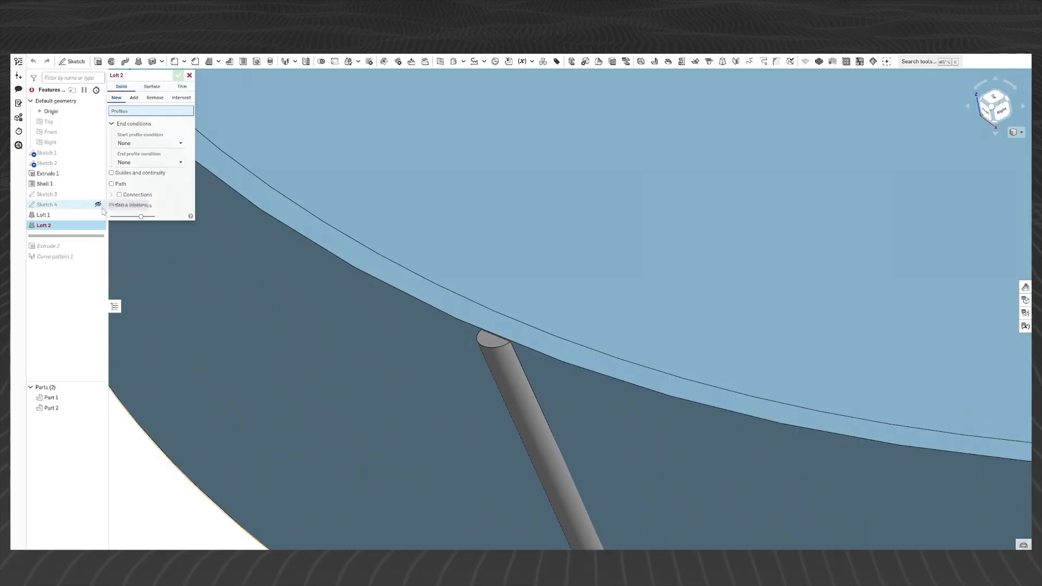
click(98, 204)
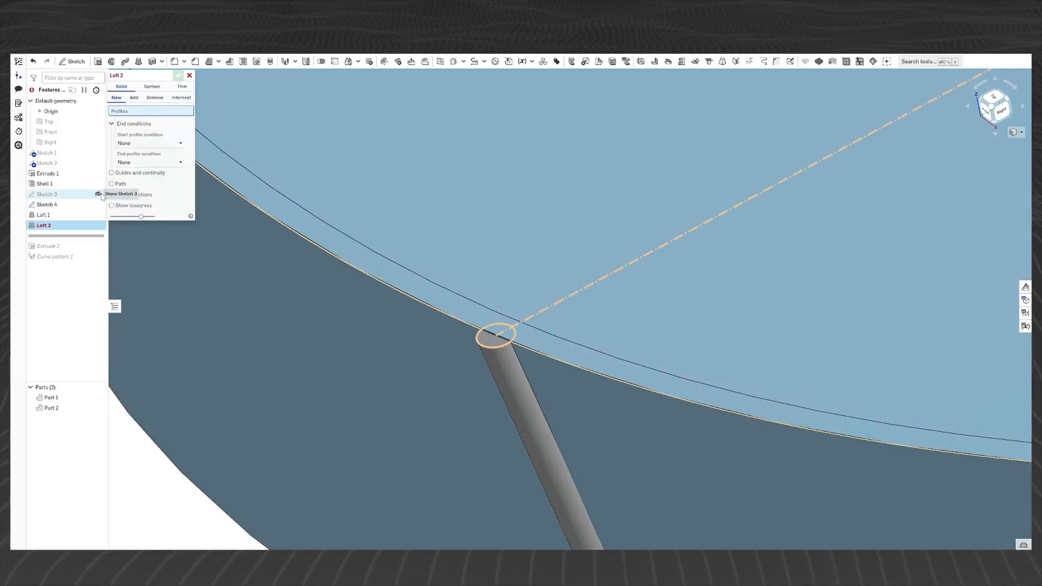
click(511, 333)
scroll(591, 419, down, 4)
right_drag(621, 467, 600, 350)
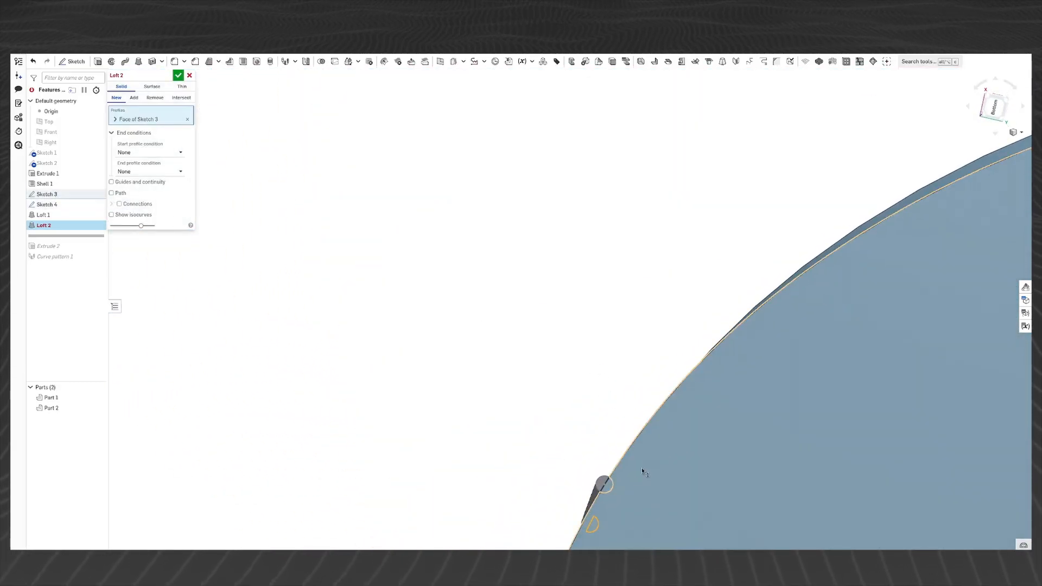
click(605, 486)
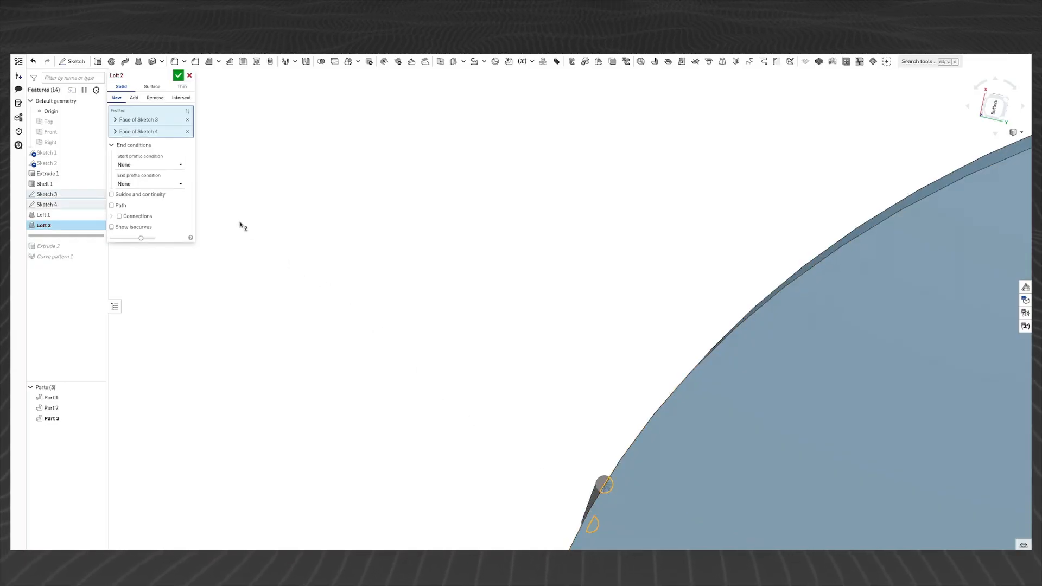
Set the second loft to Add, merge it with the slanted rib part, and accept it
click(133, 98)
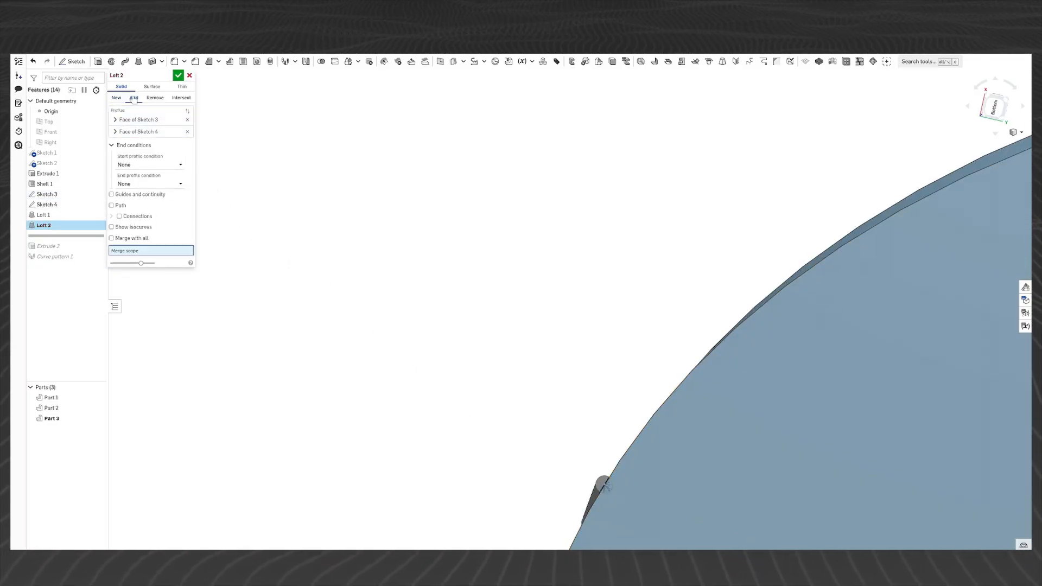
click(54, 409)
click(179, 76)
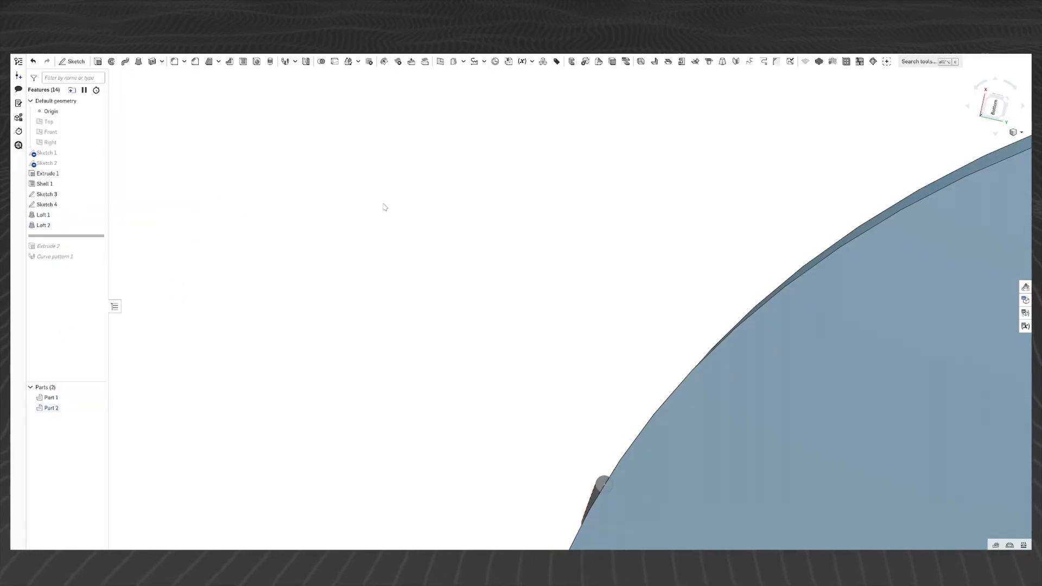
Start a curve pattern of the slanted rib part along the tray's outer rim edge
key(shift+7)
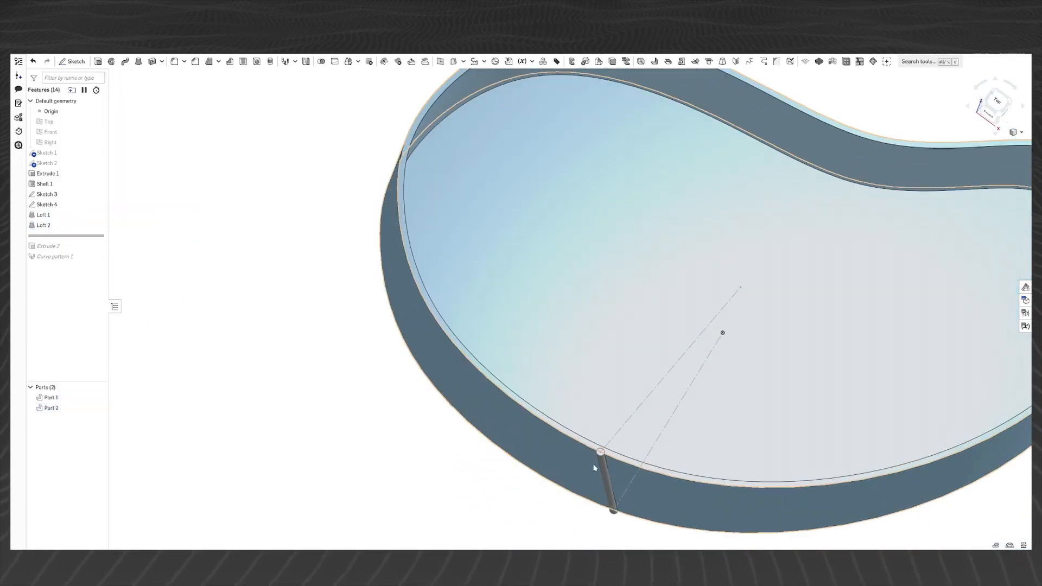
scroll(604, 467, down, 3)
scroll(621, 476, up, 5)
scroll(601, 450, down, 8)
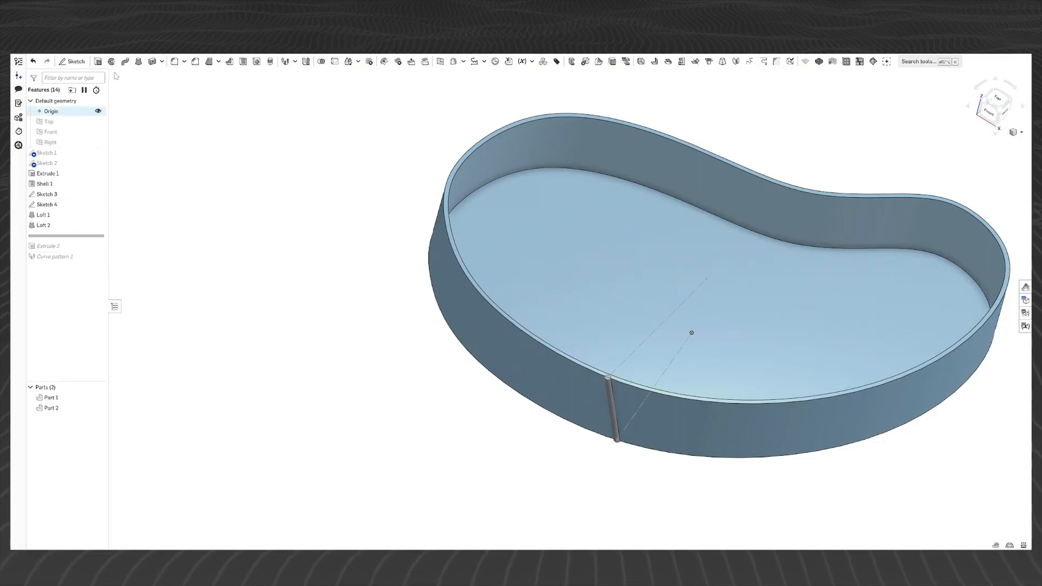
click(285, 62)
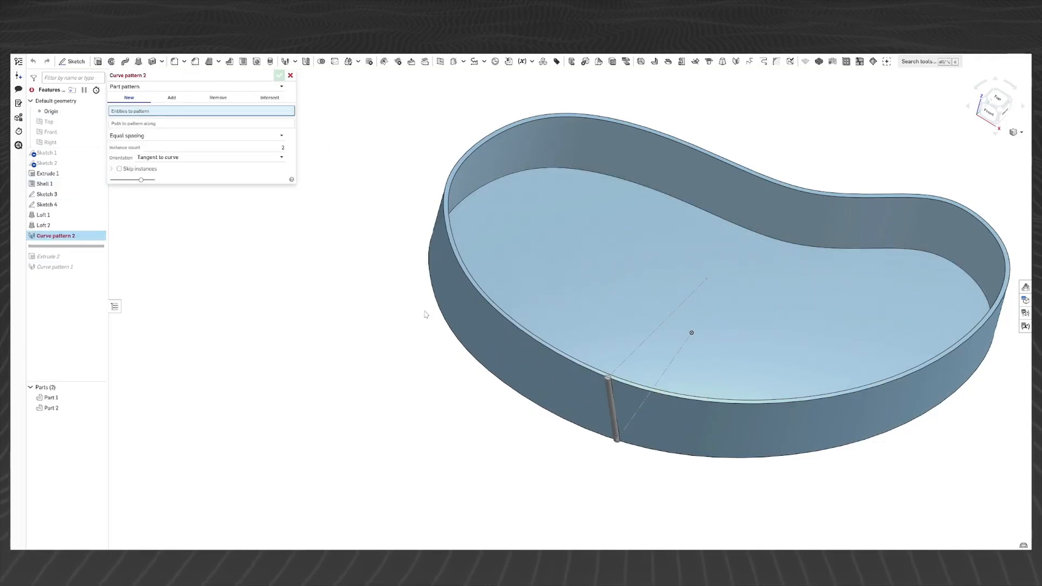
click(612, 399)
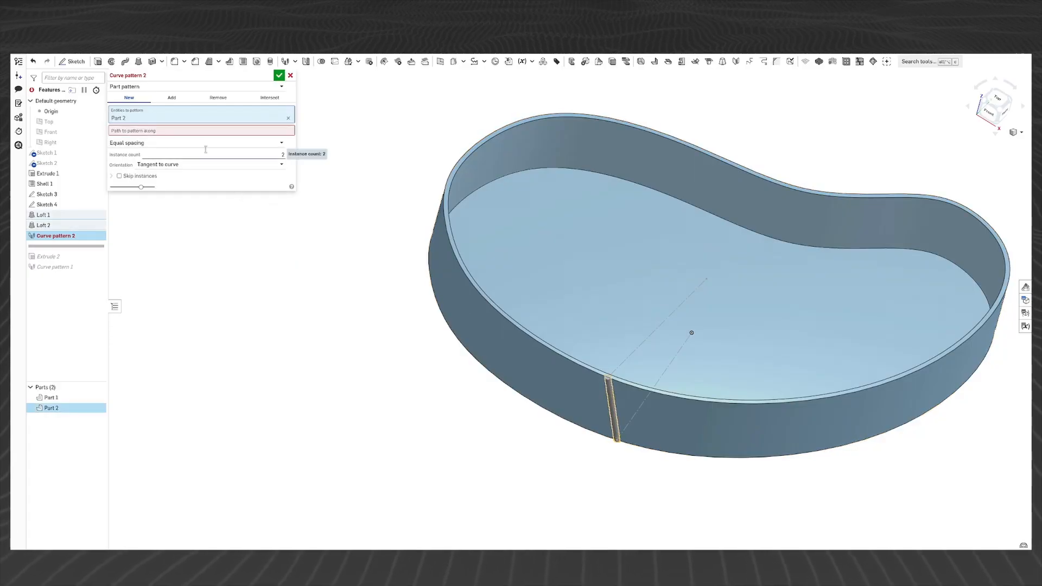
click(205, 130)
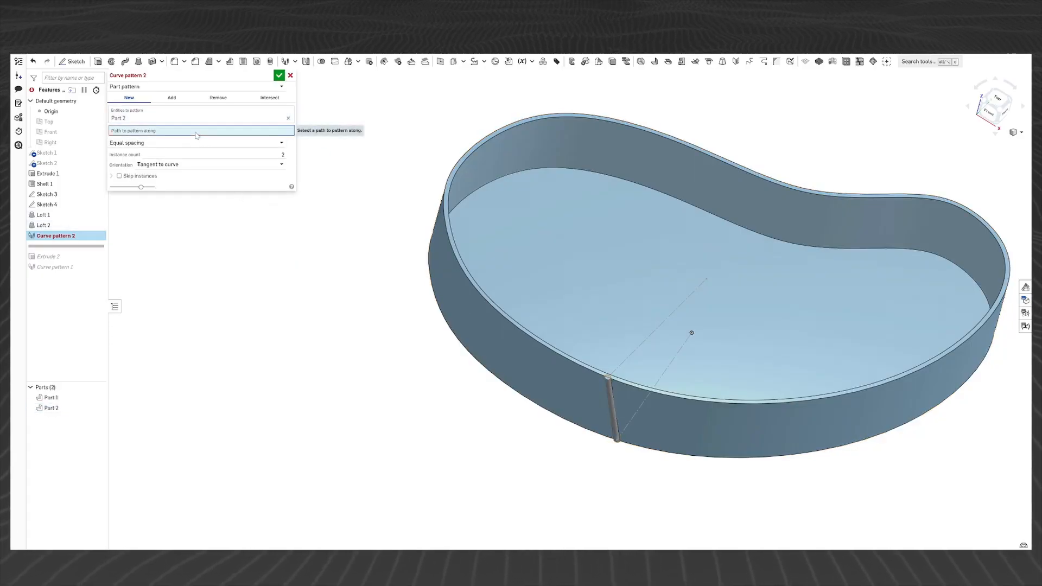
click(634, 387)
Set the curve pattern's instance count to 125 and inspect the slanted ribs around the wall
scroll(344, 339, down, 1)
right_drag(344, 338, 338, 387)
scroll(338, 387, down, 3)
right_drag(769, 229, 735, 263)
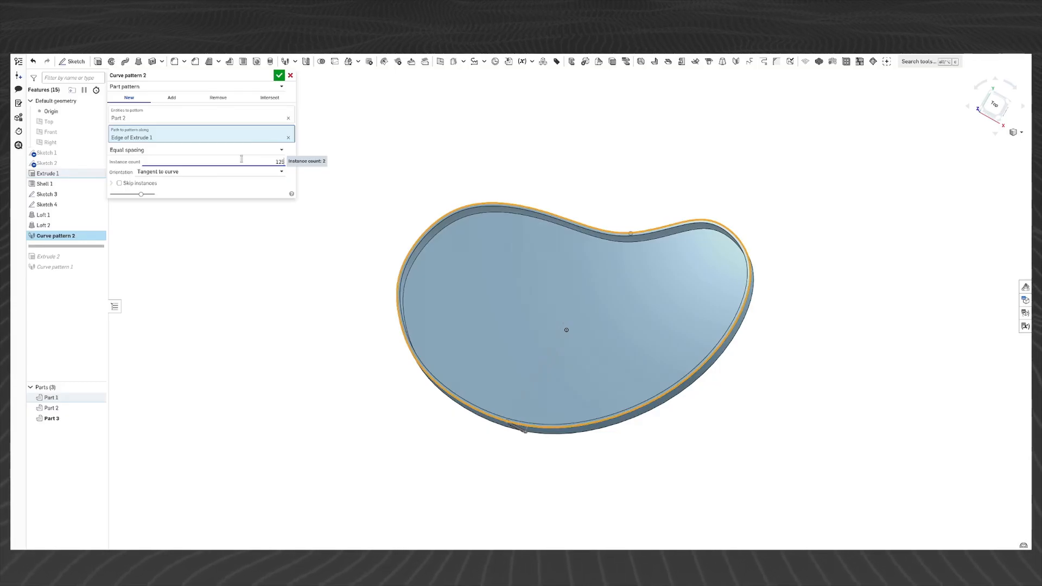
right_drag(380, 266, 353, 190)
right_drag(317, 234, 301, 173)
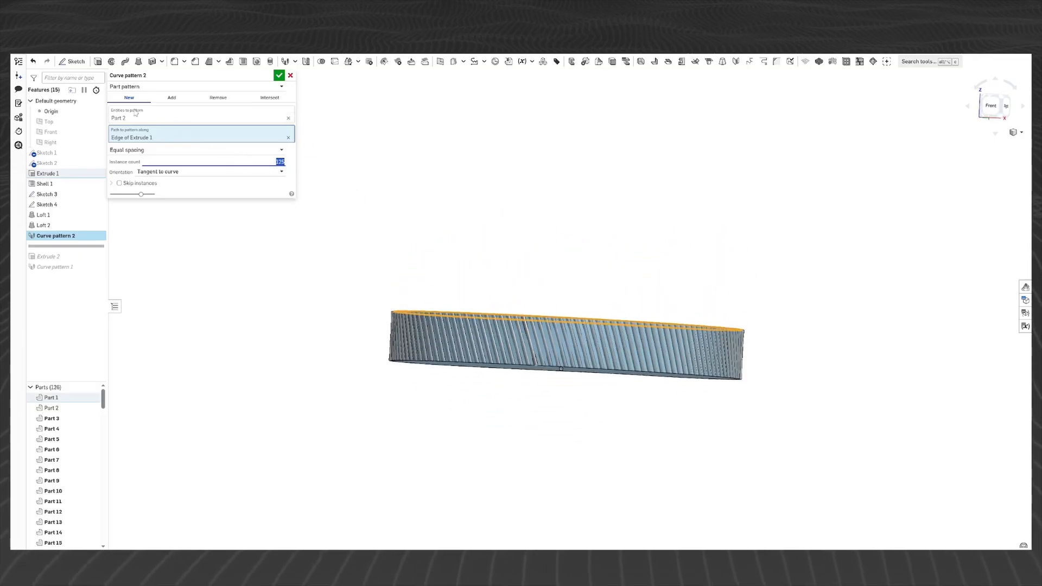
Set the 125-instance curve pattern to Add, merge the ribs with the tray body Part 1, and accept it
click(168, 100)
scroll(543, 382, up, 7)
mouse_move(552, 386)
right_down()
mouse_move(557, 410)
mouse_move(562, 390)
right_up()
scroll(560, 412, down, 5)
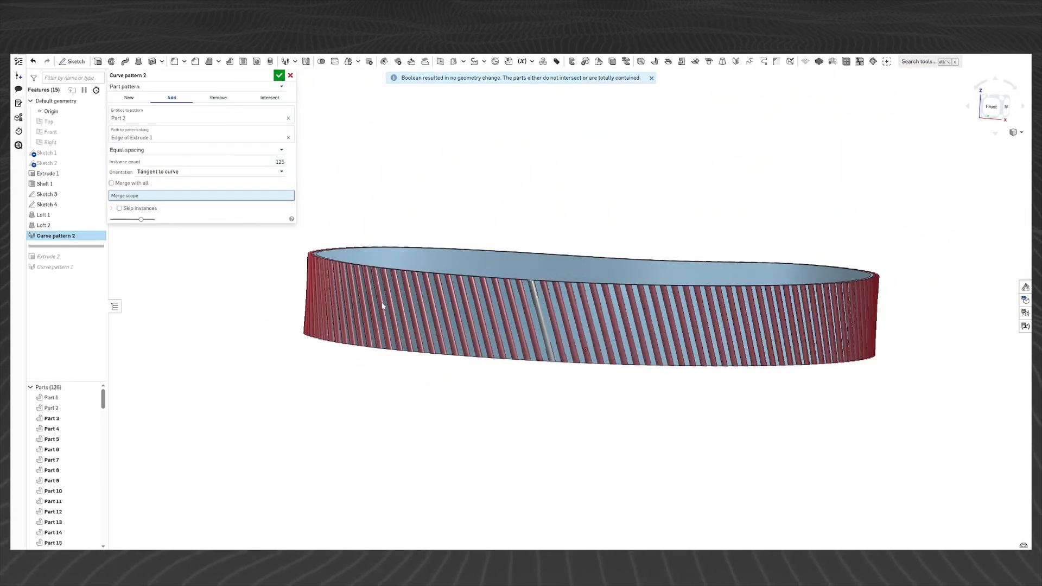
click(54, 397)
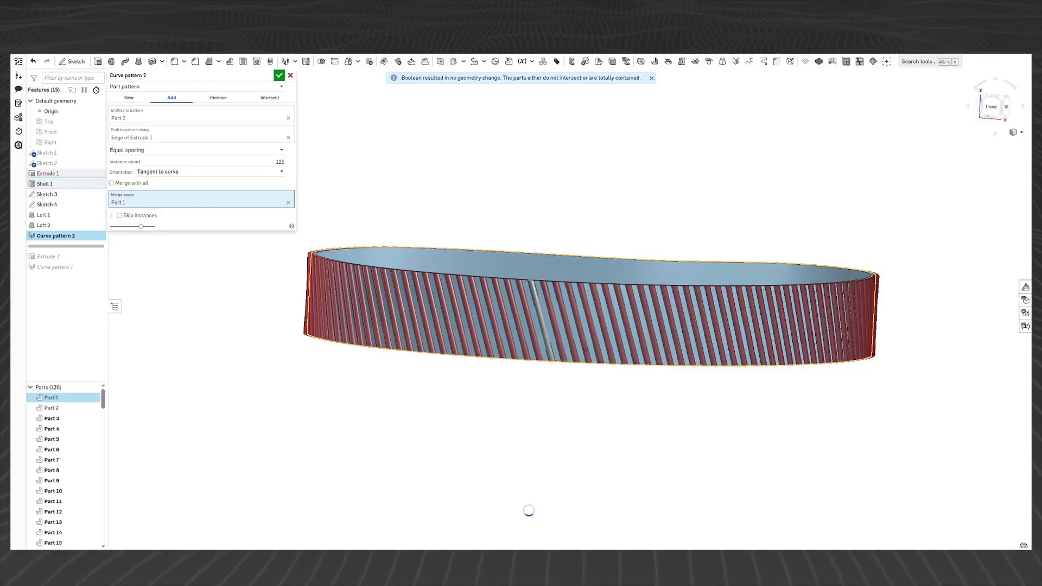
right_drag(349, 390, 339, 457)
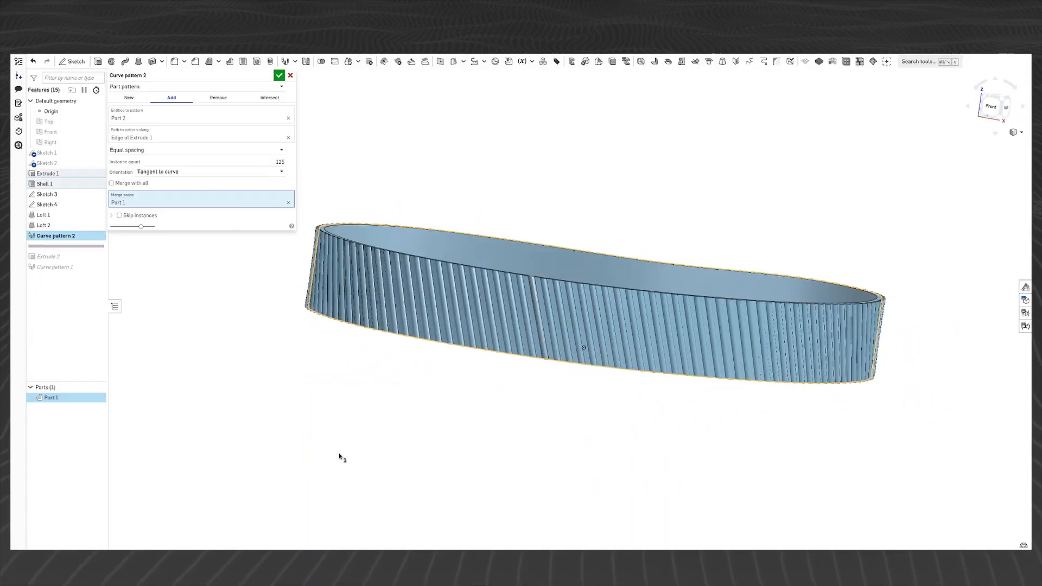
click(279, 76)
Examine the merged tray from several sides, checking the slanted ribs, the rim and the inner floor
right_drag(584, 209, 464, 306)
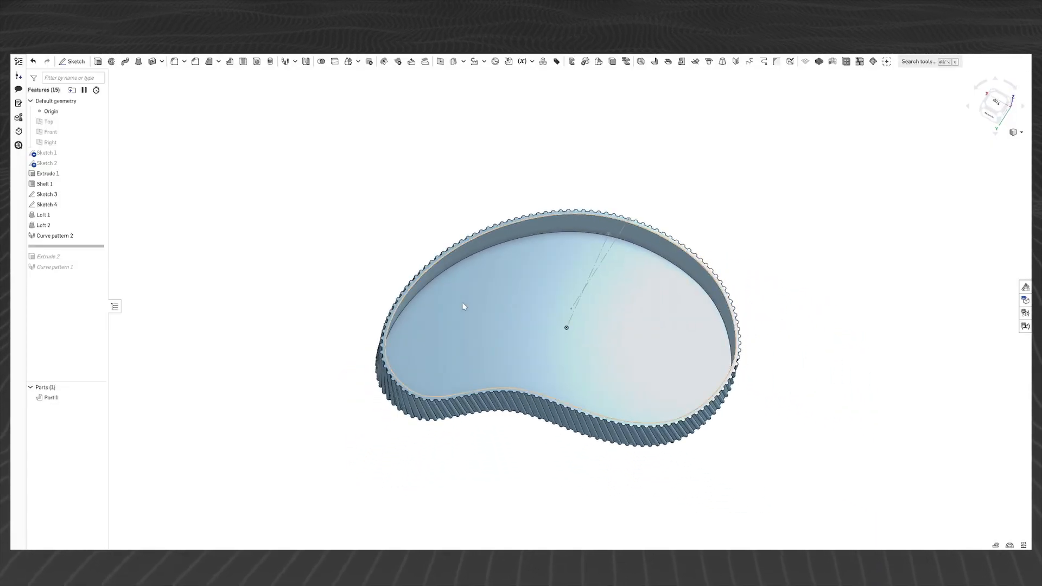
scroll(707, 337, up, 3)
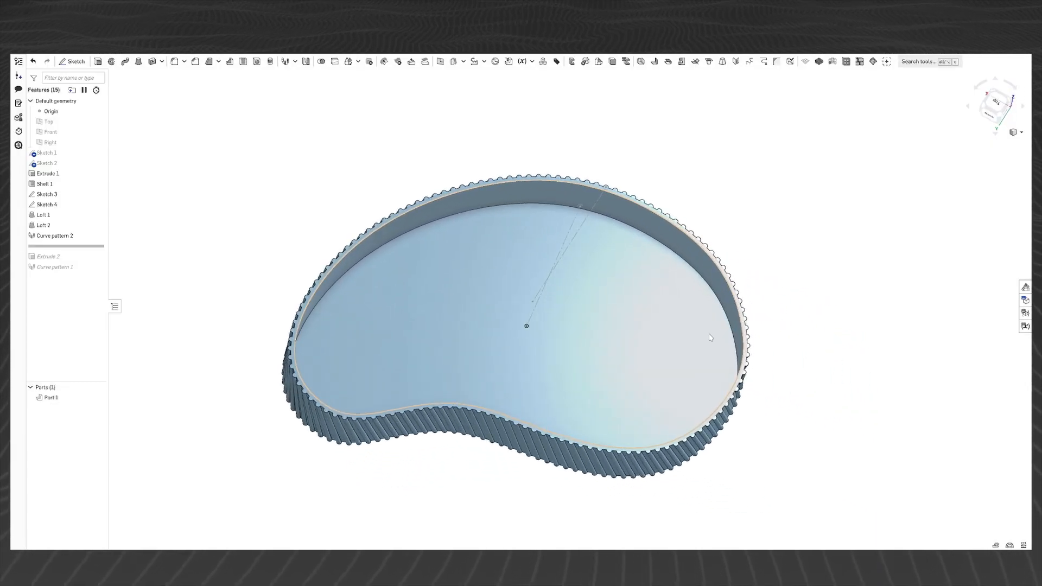
right_drag(813, 350, 810, 283)
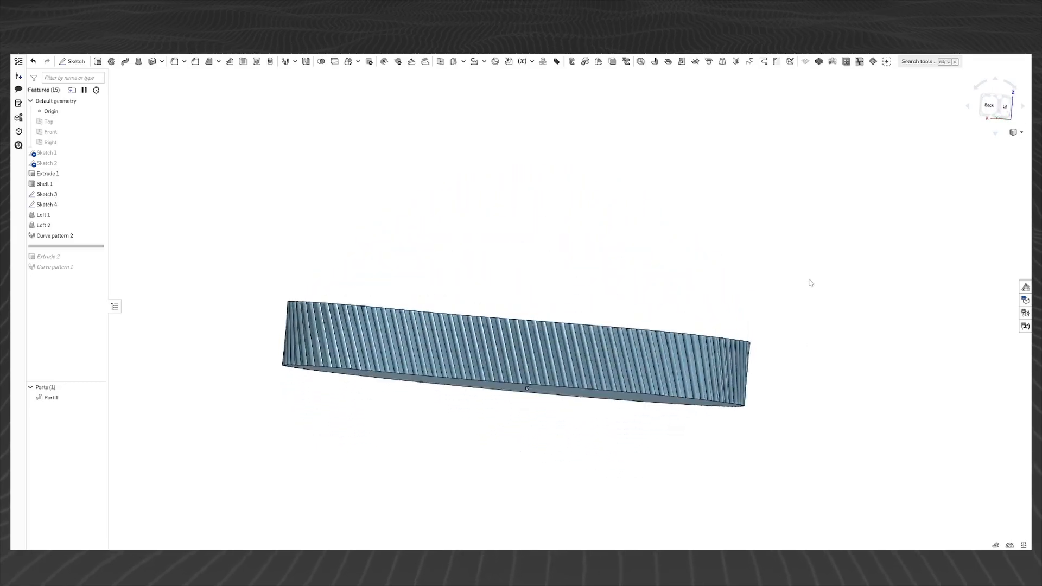
right_drag(596, 281, 570, 283)
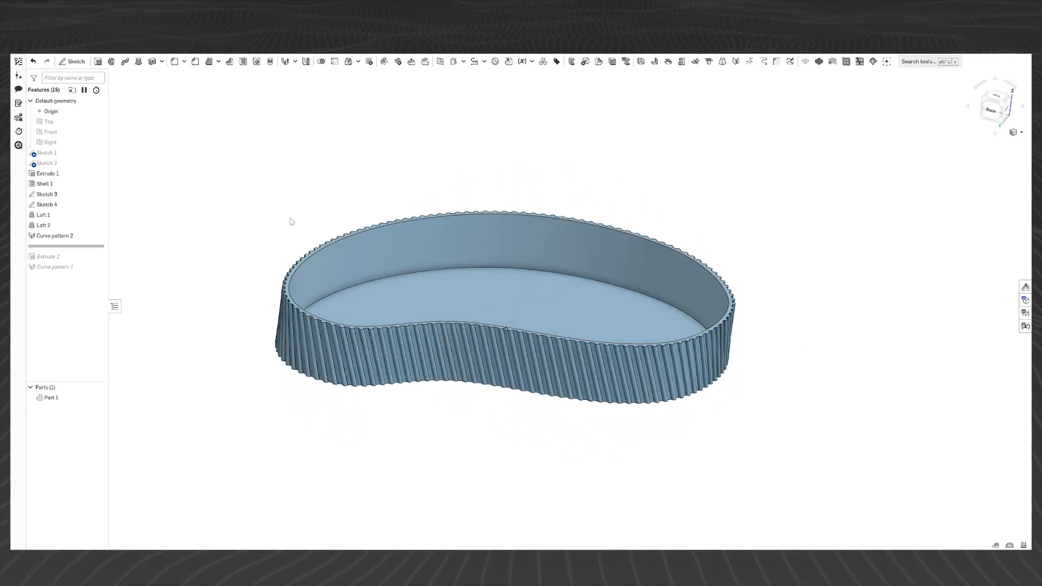
right_drag(291, 223, 370, 275)
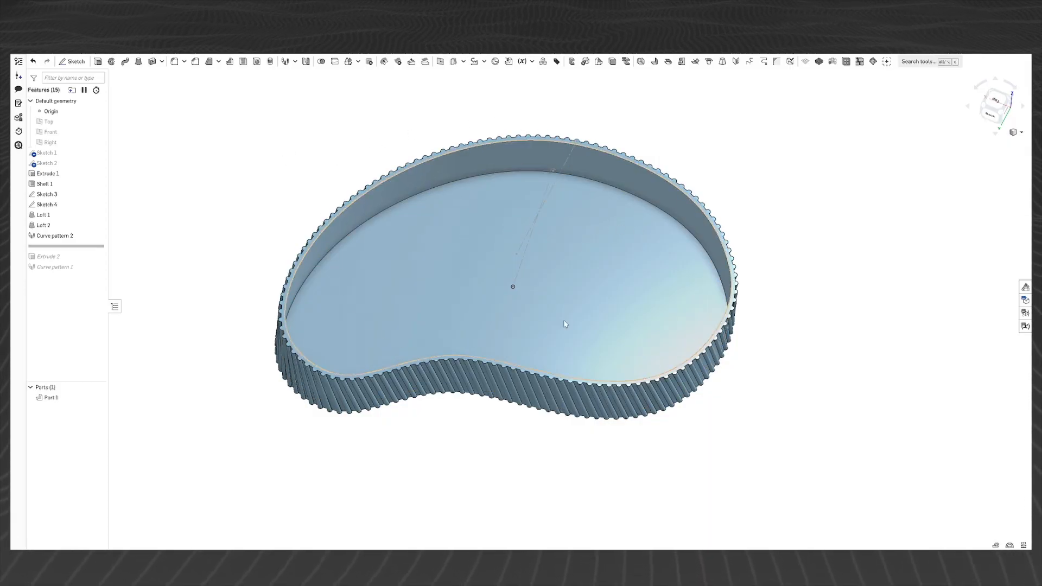
right_drag(583, 331, 513, 363)
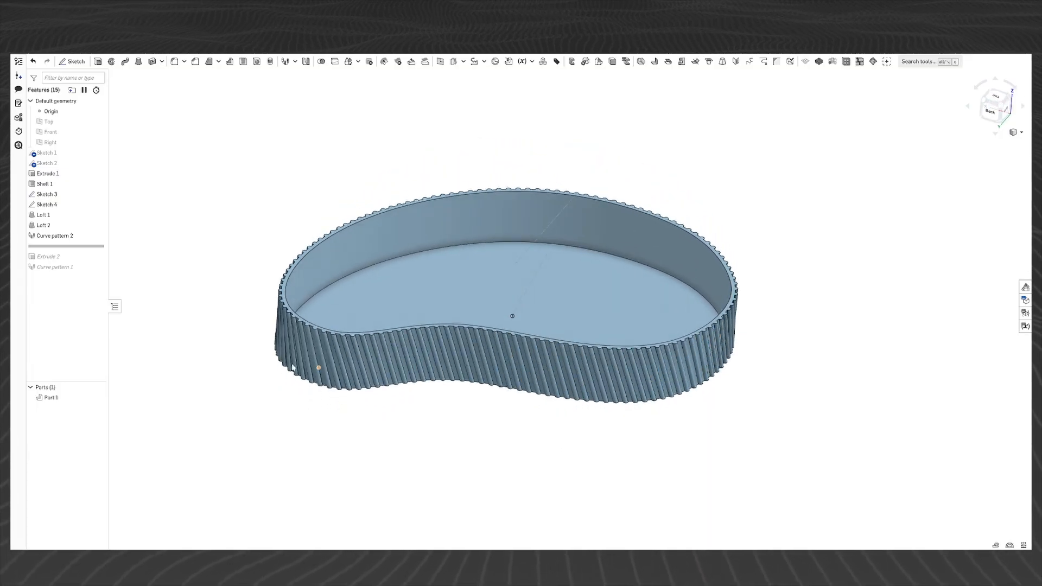
right_drag(763, 268, 757, 231)
scroll(363, 147, up, 2)
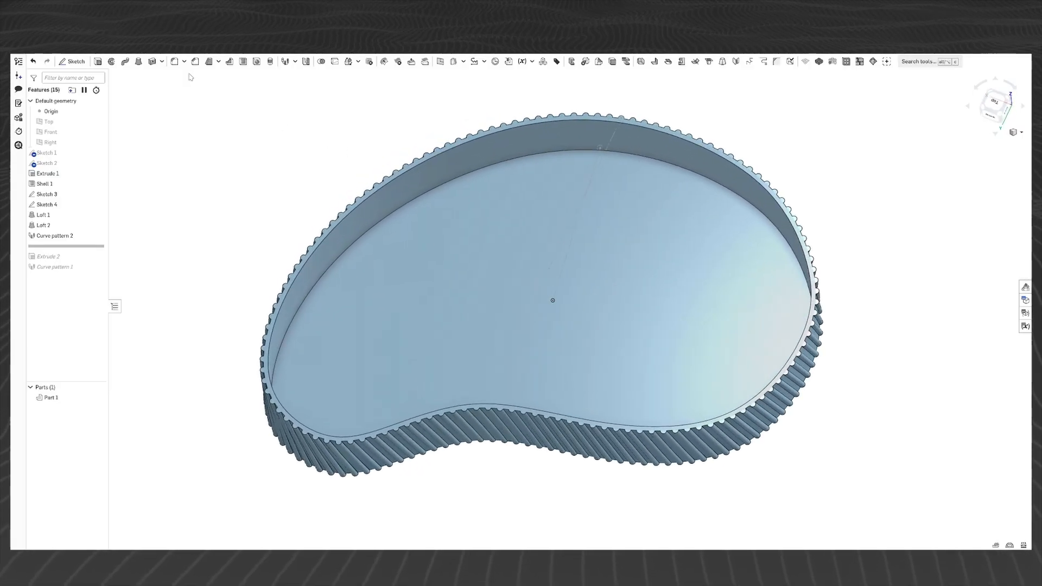
Fillet the inner edge between the tray's floor and wall with a 1 mm radius
click(174, 62)
scroll(391, 218, up, 1)
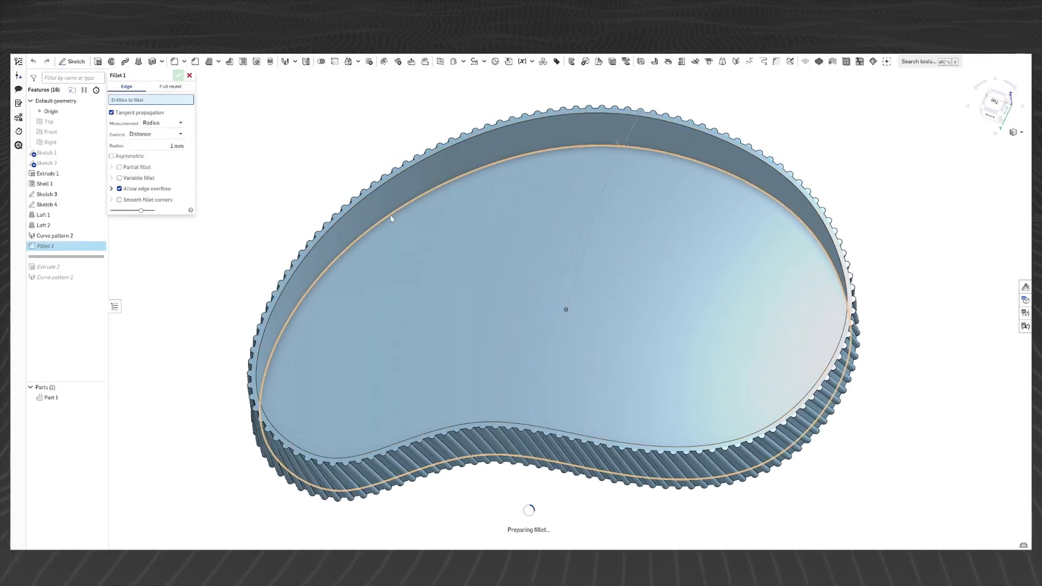
click(391, 219)
scroll(391, 217, up, 5)
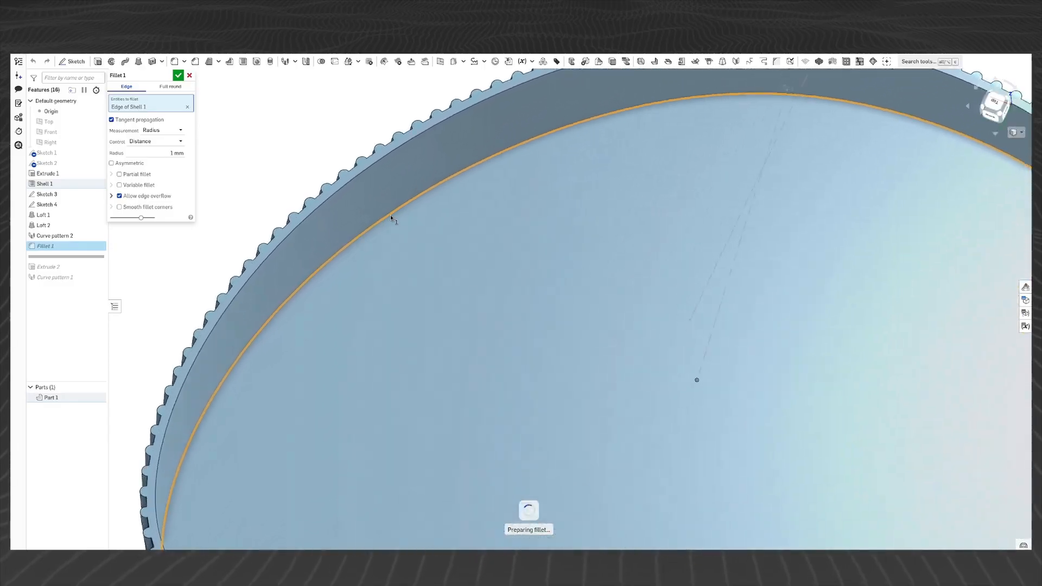
scroll(438, 270, down, 6)
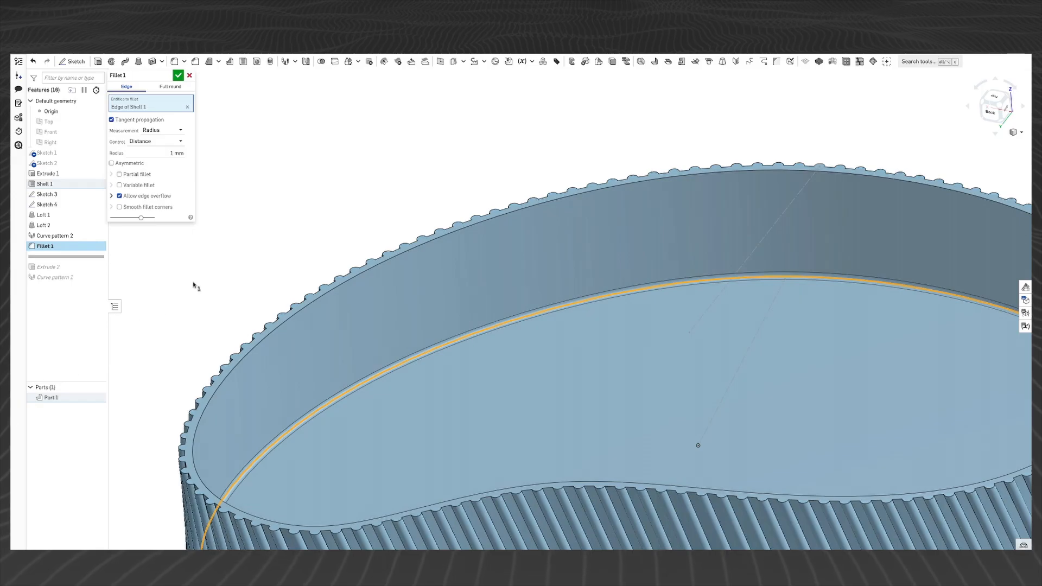
scroll(309, 311, up, 5)
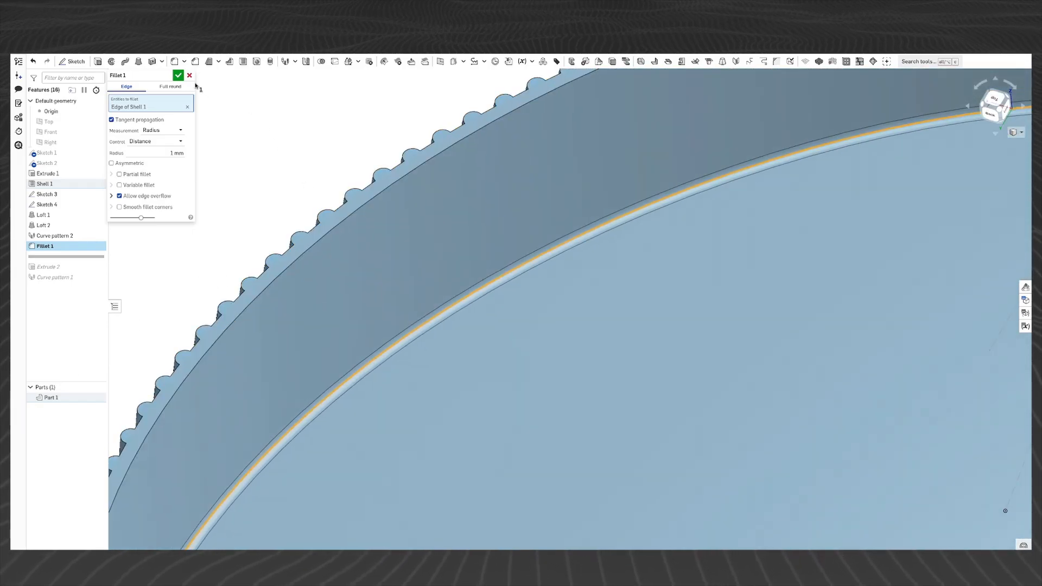
click(179, 76)
Fillet the inner edge of the tray's rim with a 0.5 mm radius
scroll(311, 185, down, 3)
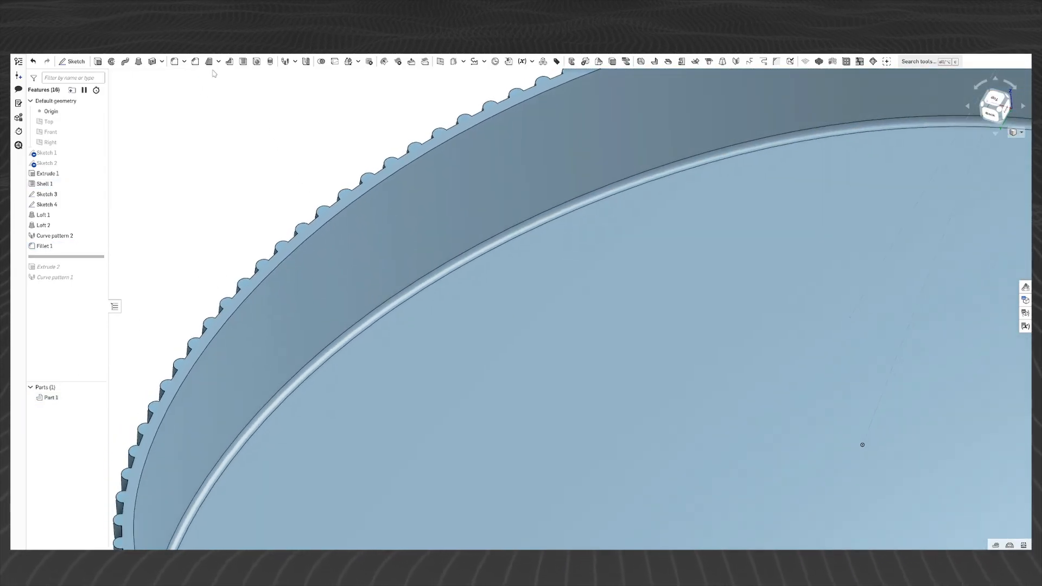
click(174, 61)
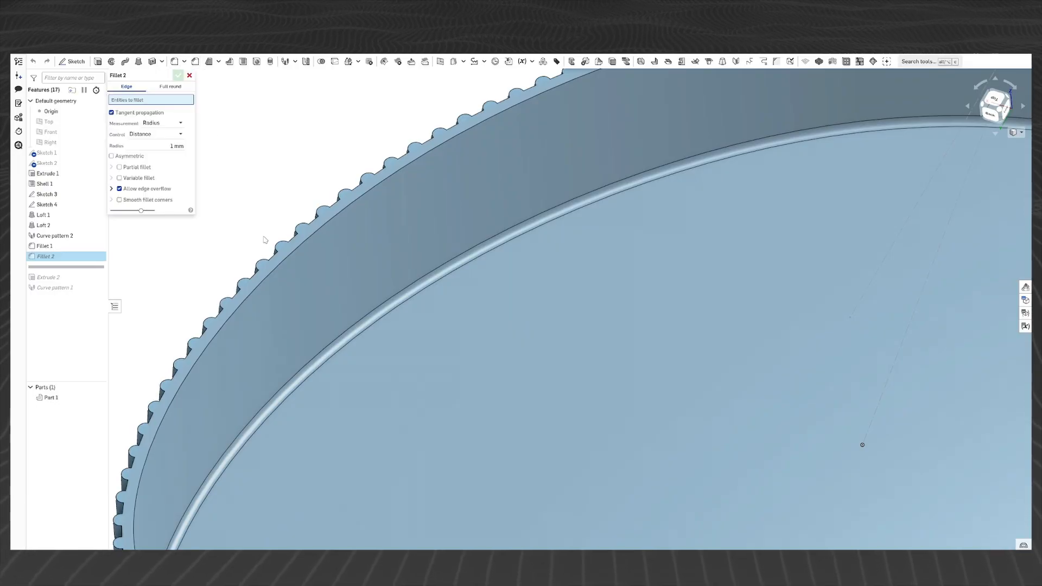
click(281, 270)
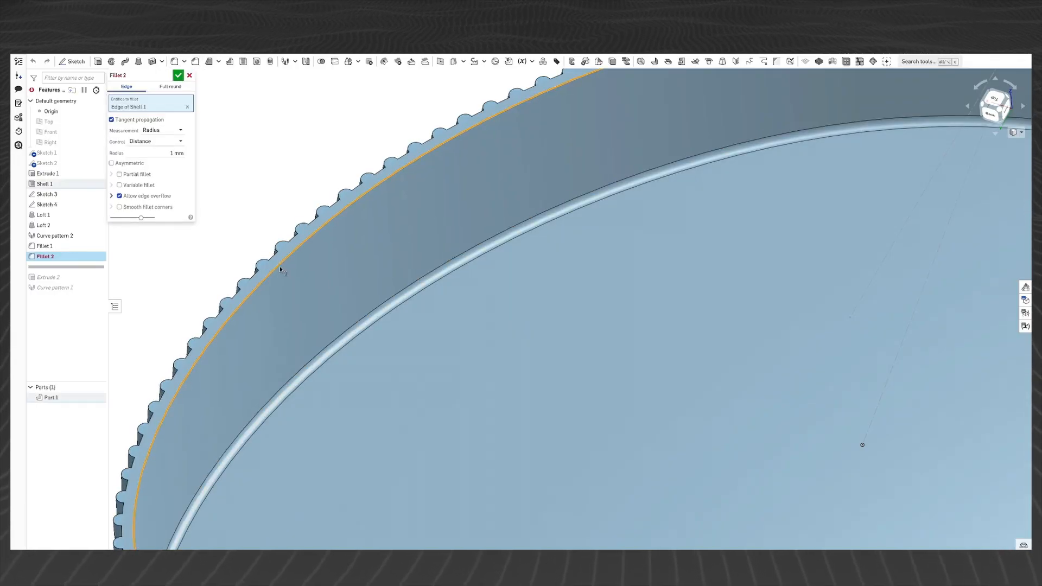
right_drag(272, 241, 284, 205)
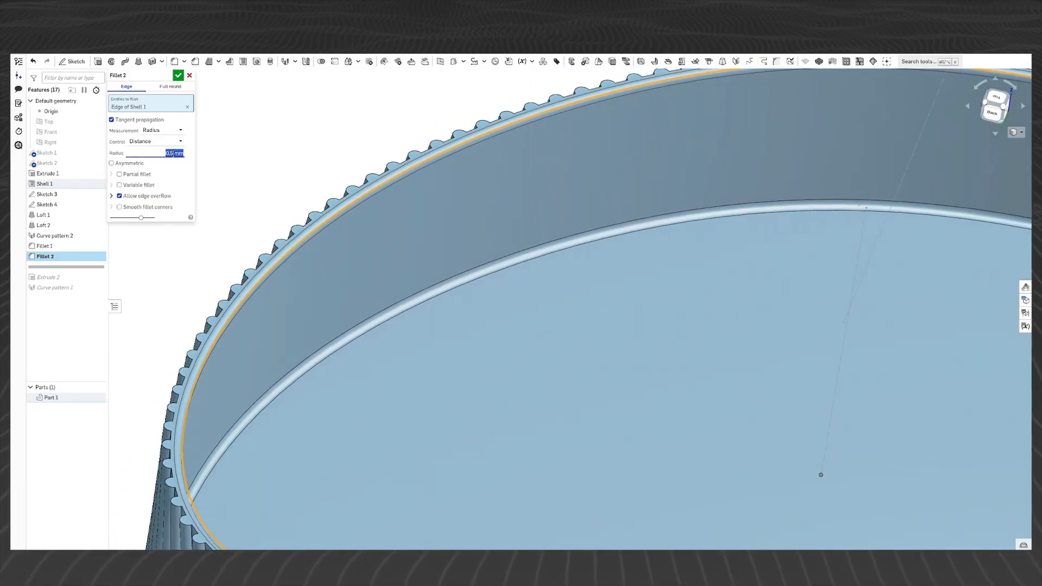
scroll(249, 193, up, 3)
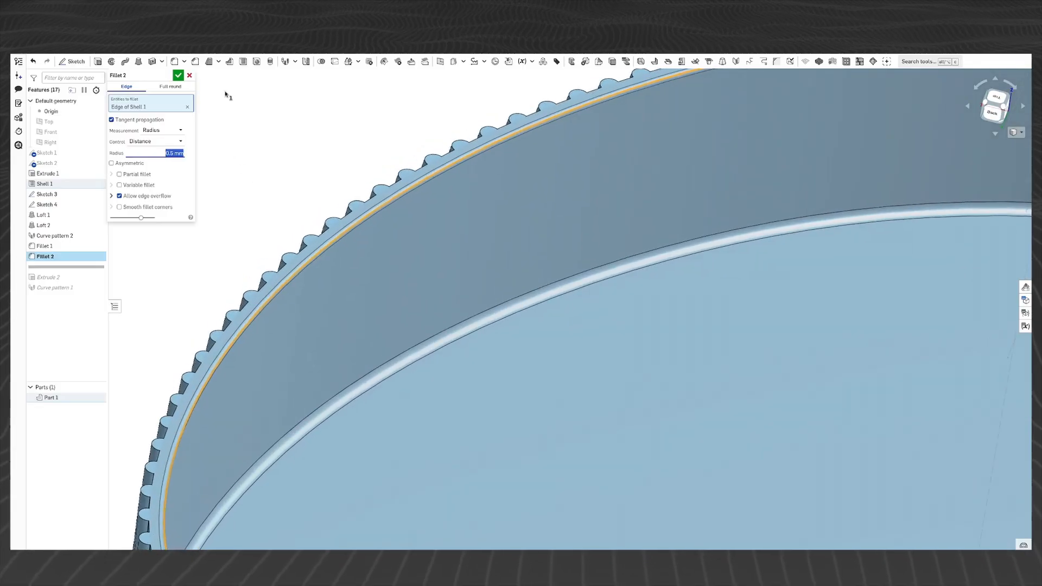
click(178, 75)
Set an isometric view and export the part studio as a fine-resolution 3MF file named "jellybean tray"
key(shift+7)
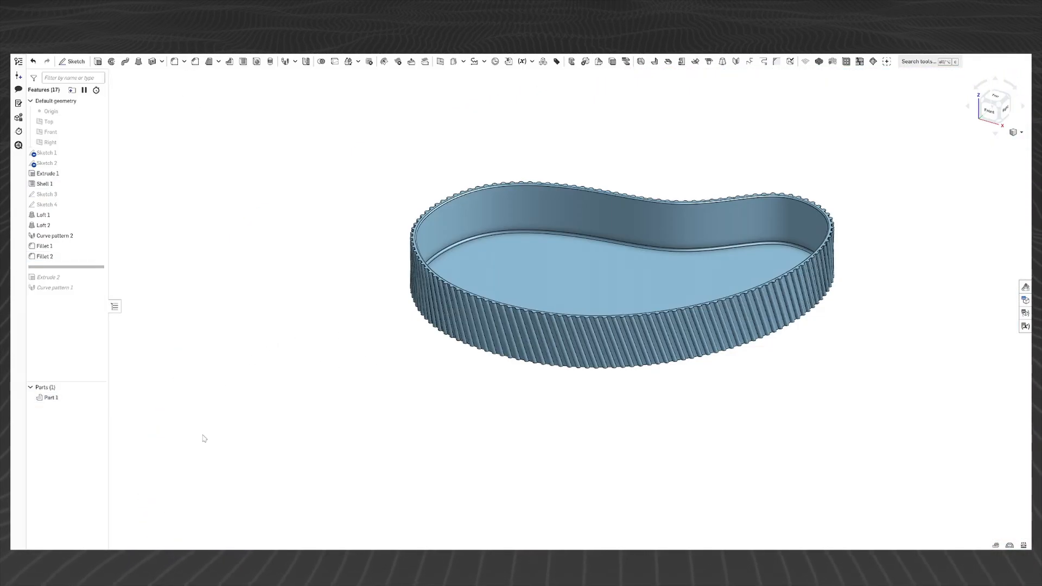
right_click(42, 556)
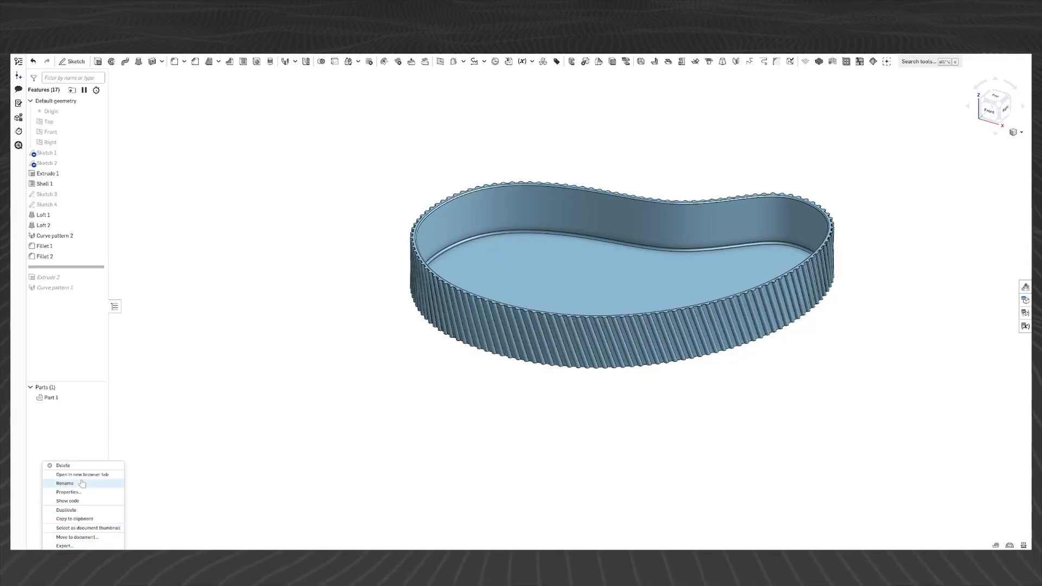
click(64, 545)
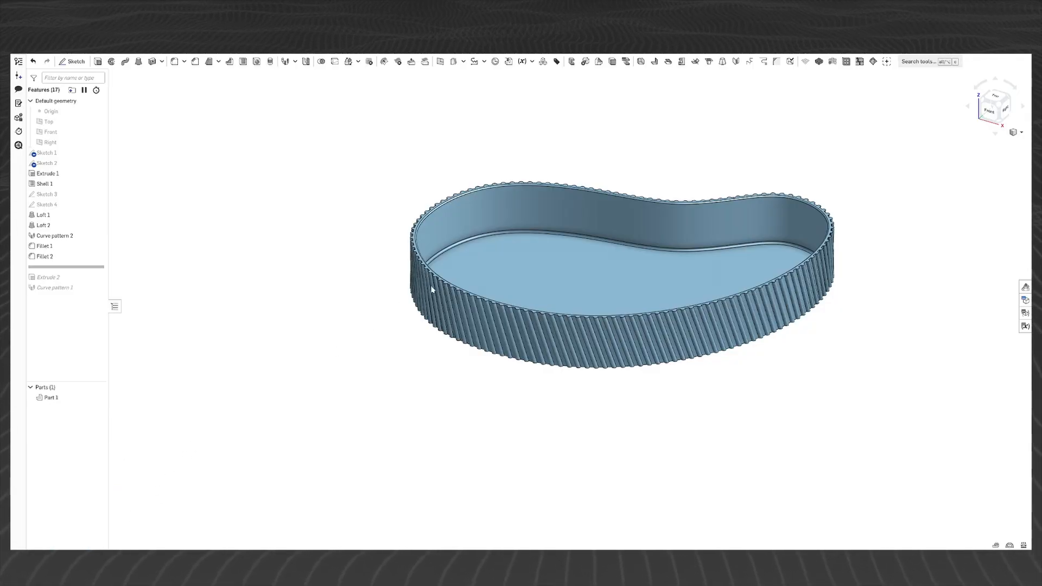
click(524, 90)
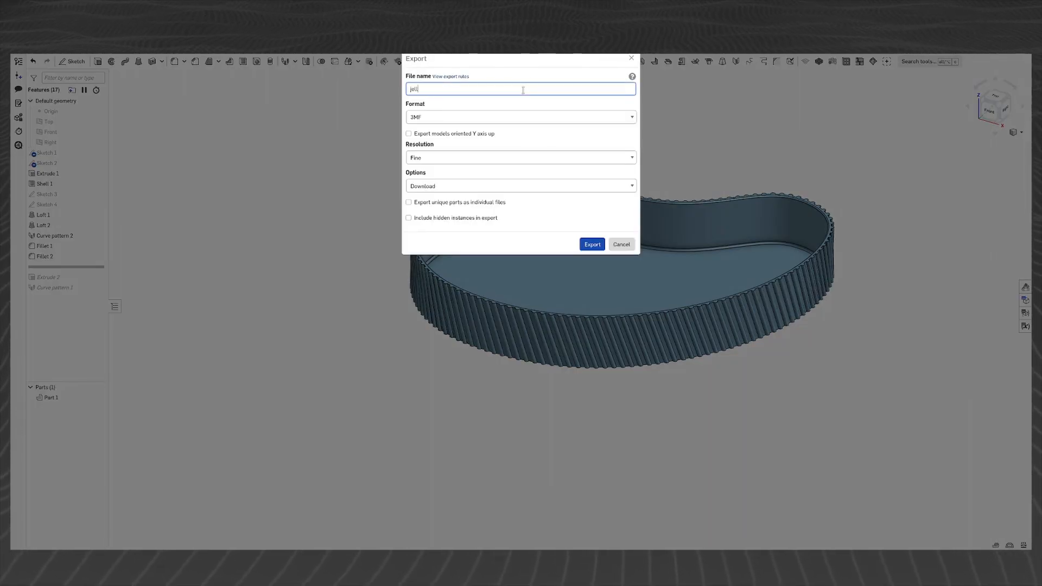
text(jellybean tray)
key(Return)
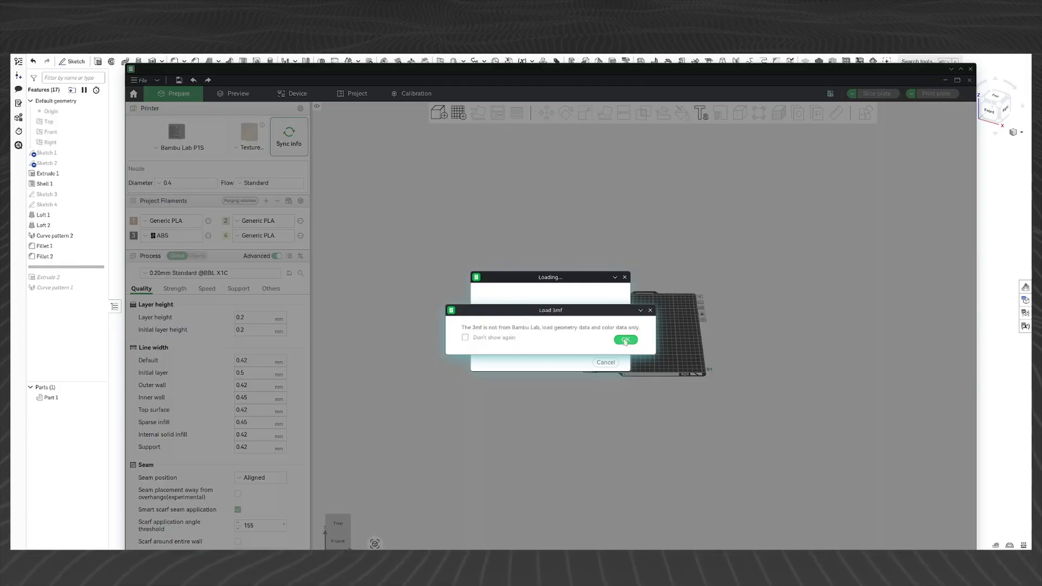
In Bambu Studio, load the tray's 3MF geometry and map its color to the black filament 3
click(626, 340)
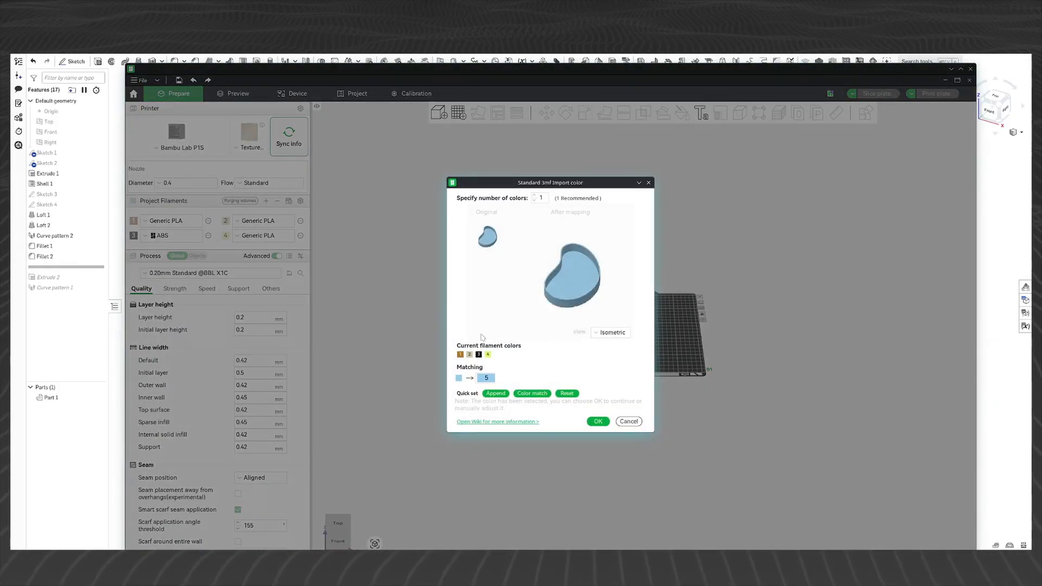
click(494, 379)
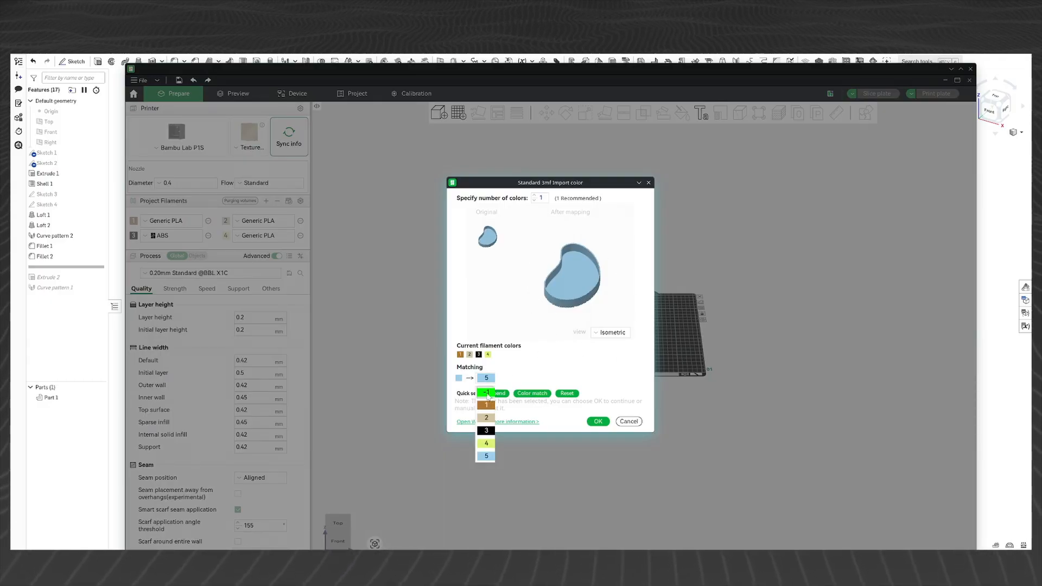
click(486, 431)
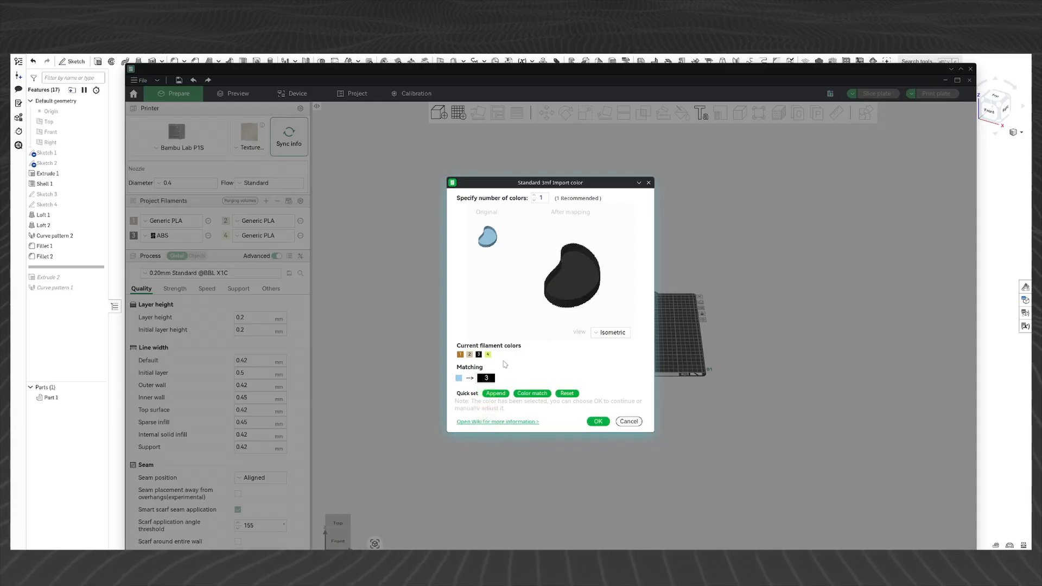
click(598, 422)
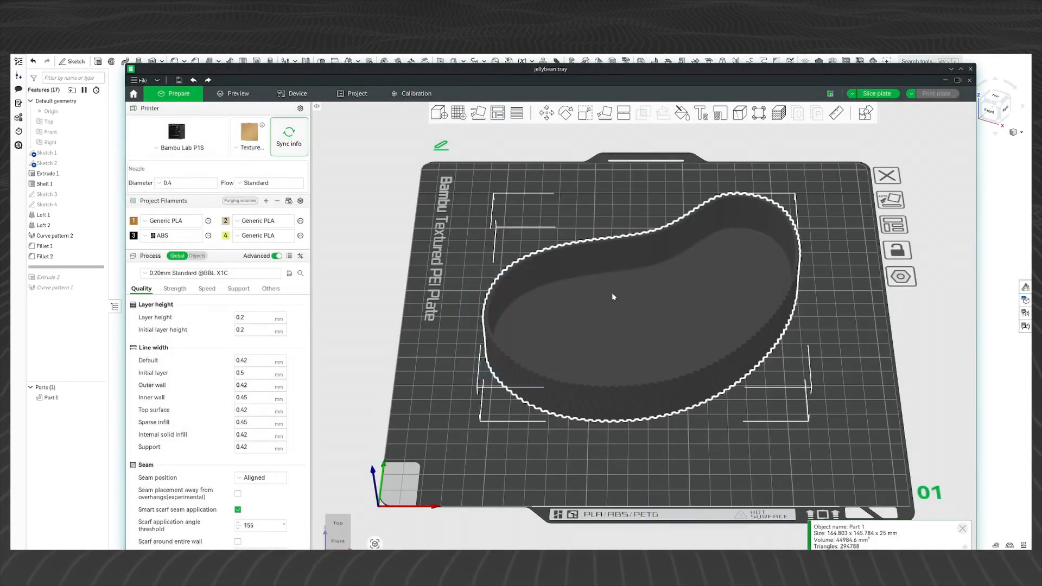
Check how the jellybean tray sits on the build plate and slice the plate
click(936, 317)
scroll(537, 304, up, 5)
scroll(539, 306, down, 2)
scroll(540, 309, down, 5)
scroll(540, 310, up, 2)
right_drag(326, 303, 348, 277)
mouse_move(349, 277)
mouse_down()
mouse_move(346, 244)
mouse_move(396, 246)
mouse_move(370, 243)
mouse_move(343, 276)
mouse_up()
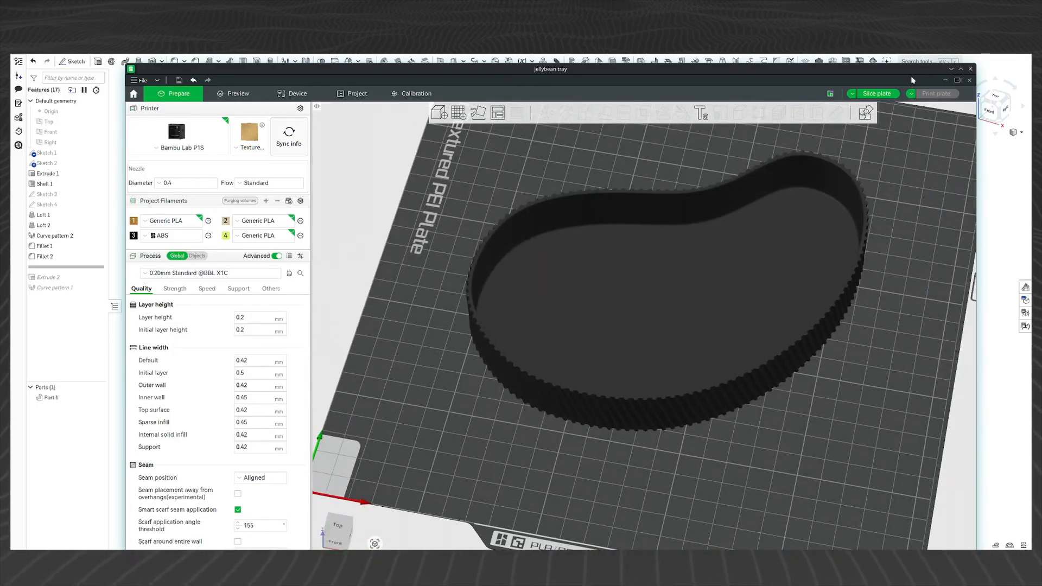
click(886, 95)
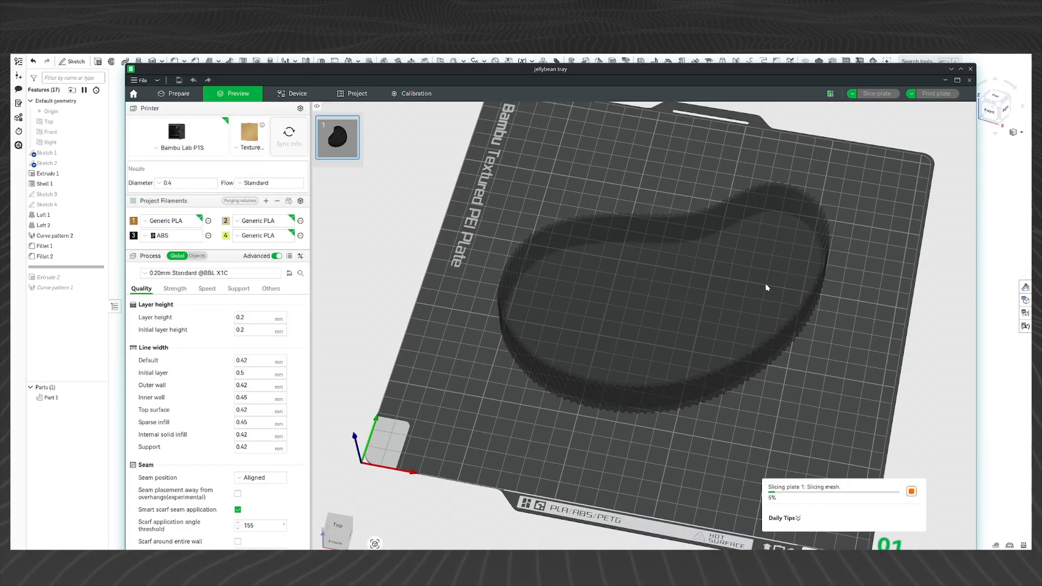
Examine the sliced tray preview, its time estimation, and the seam and precision quality settings
drag(944, 271, 907, 275)
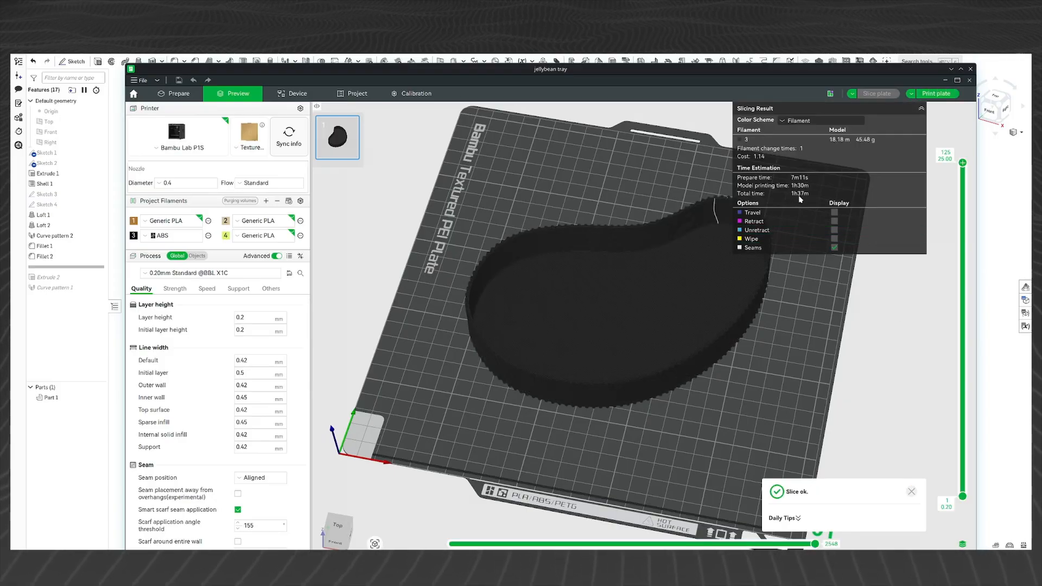
drag(963, 163, 936, 154)
scroll(678, 373, up, 5)
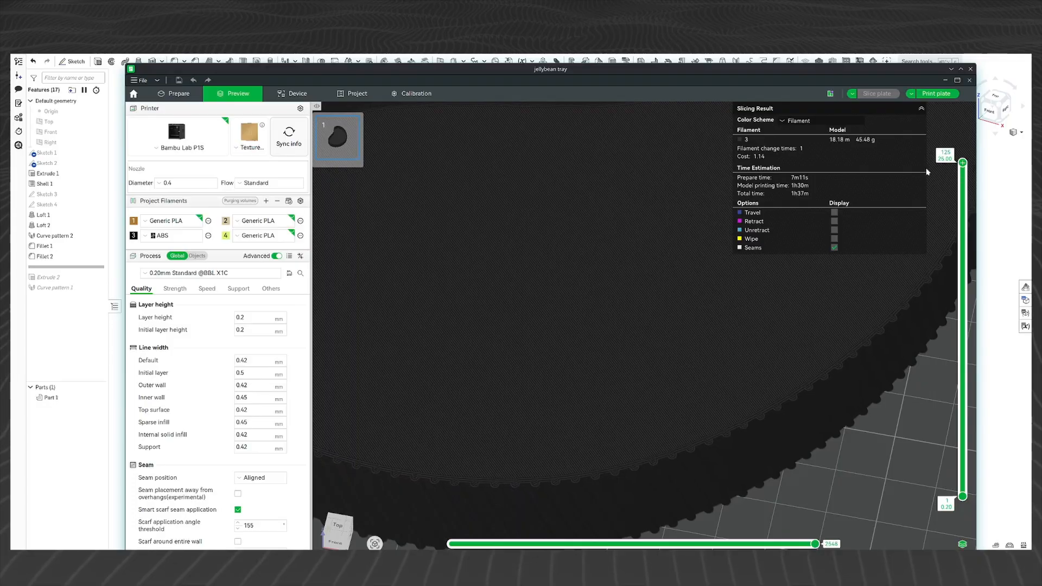
scroll(671, 281, down, 7)
scroll(216, 425, down, 8)
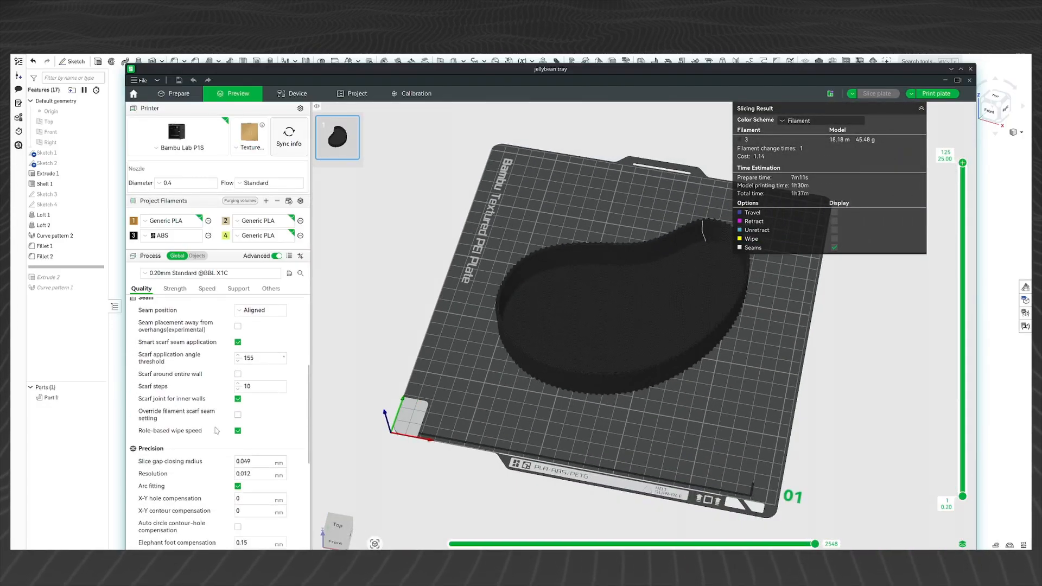
drag(391, 292, 419, 285)
scroll(644, 340, down, 2)
drag(794, 347, 780, 395)
scroll(797, 331, down, 2)
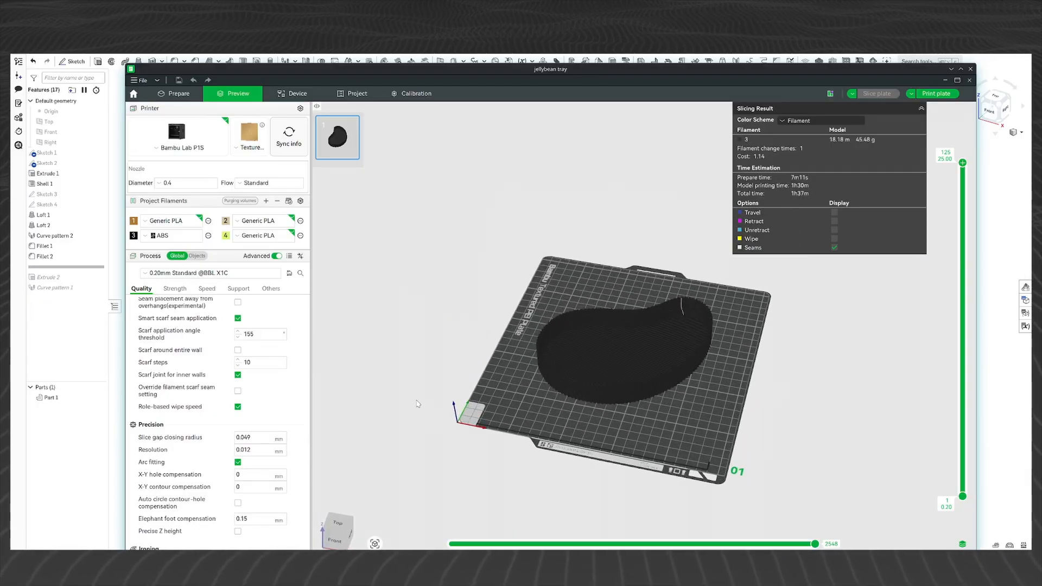